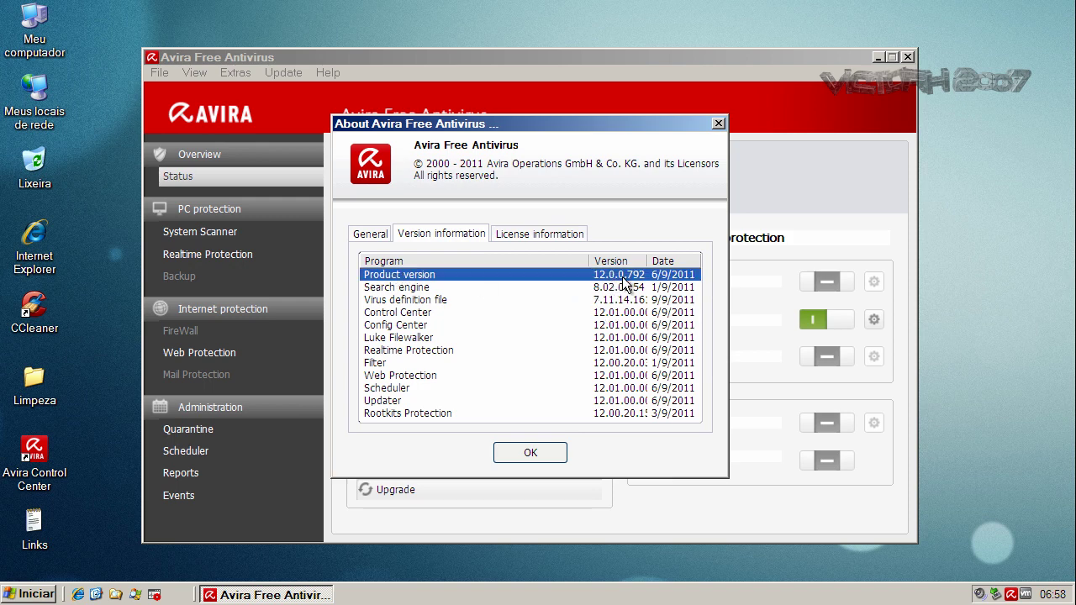
# Step: Close the version information, review the System Scanner, Realtime Protection, Quarantine and Reports pages, and return to the Status overview
pyautogui.click(551, 454)
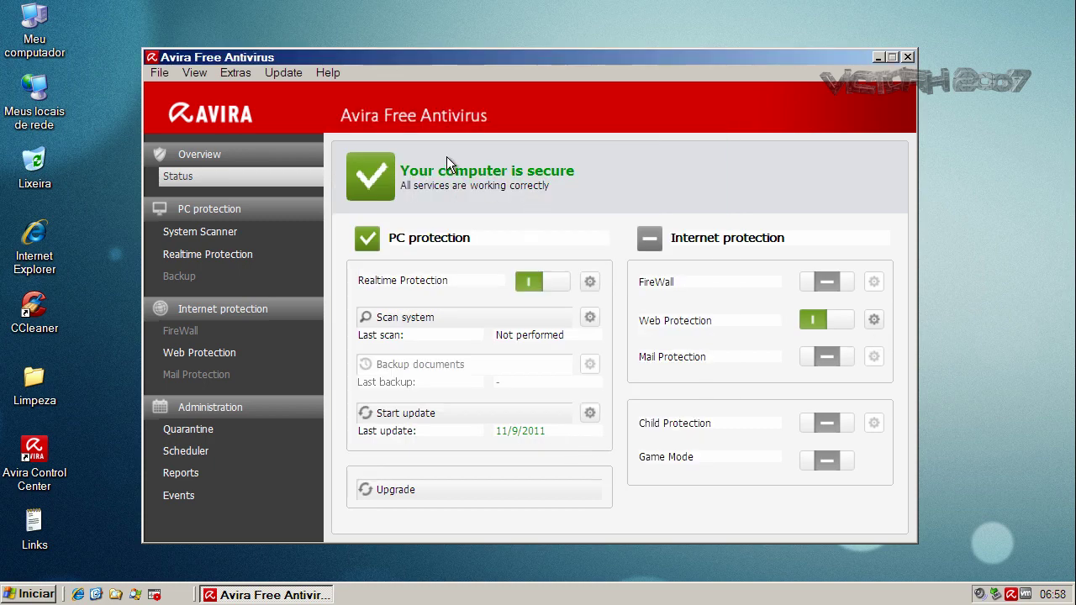
pyautogui.click(214, 233)
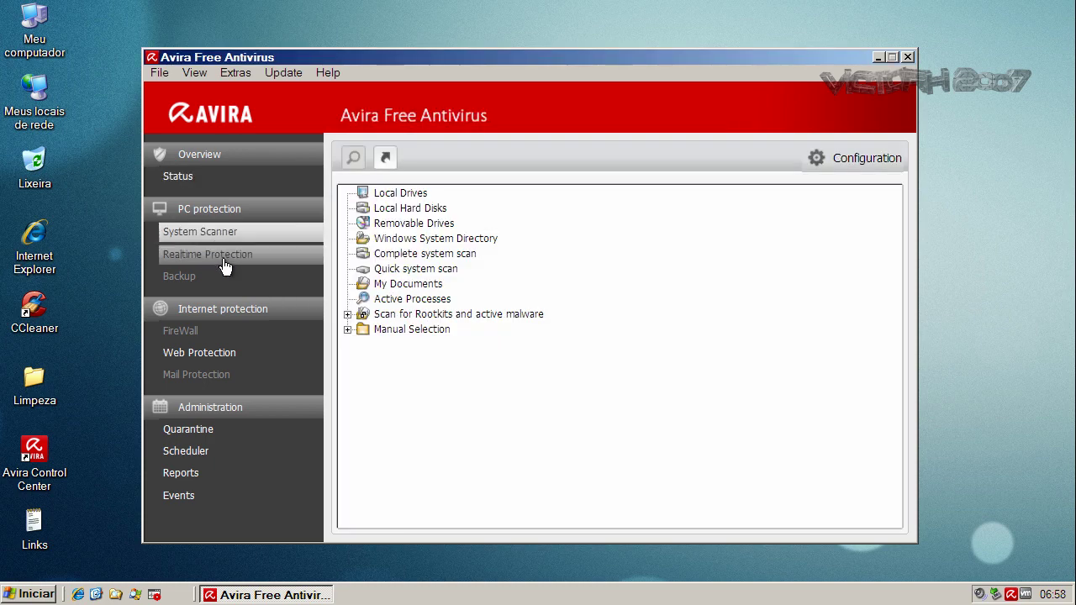
pyautogui.click(224, 261)
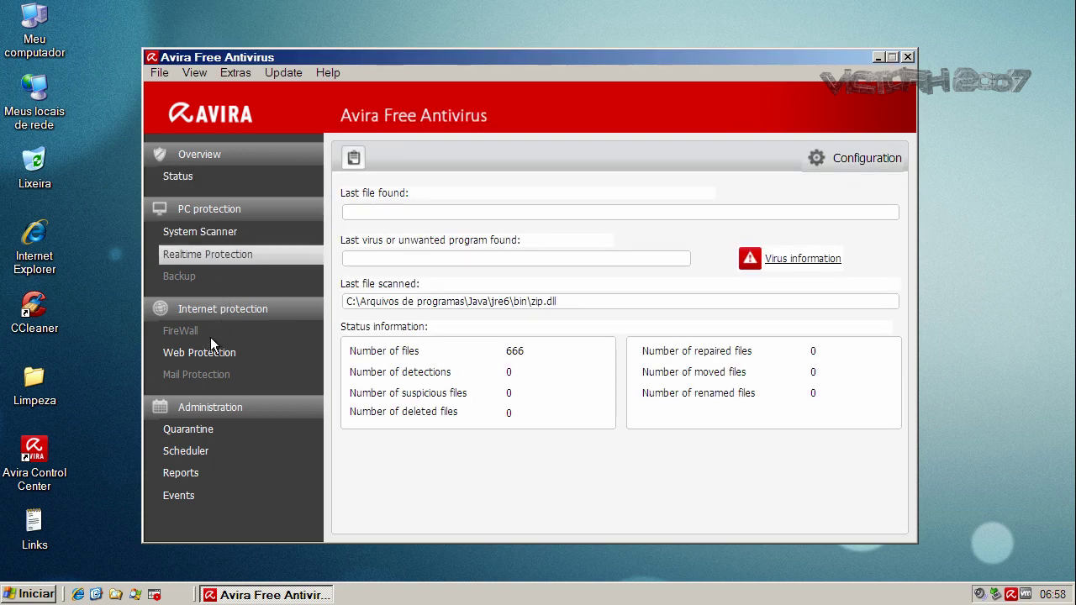
pyautogui.click(200, 430)
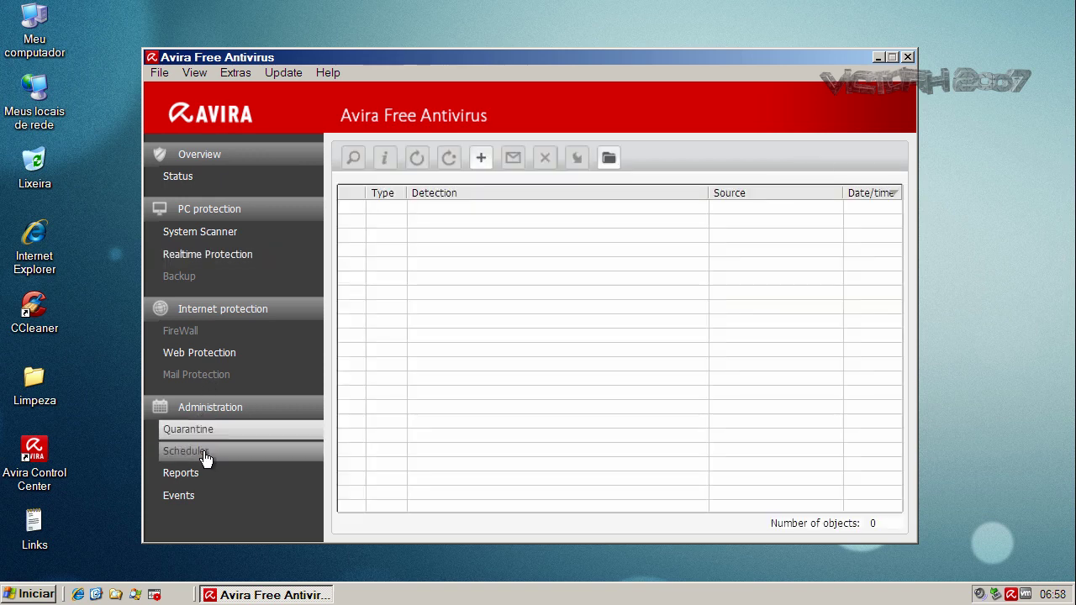
pyautogui.click(183, 501)
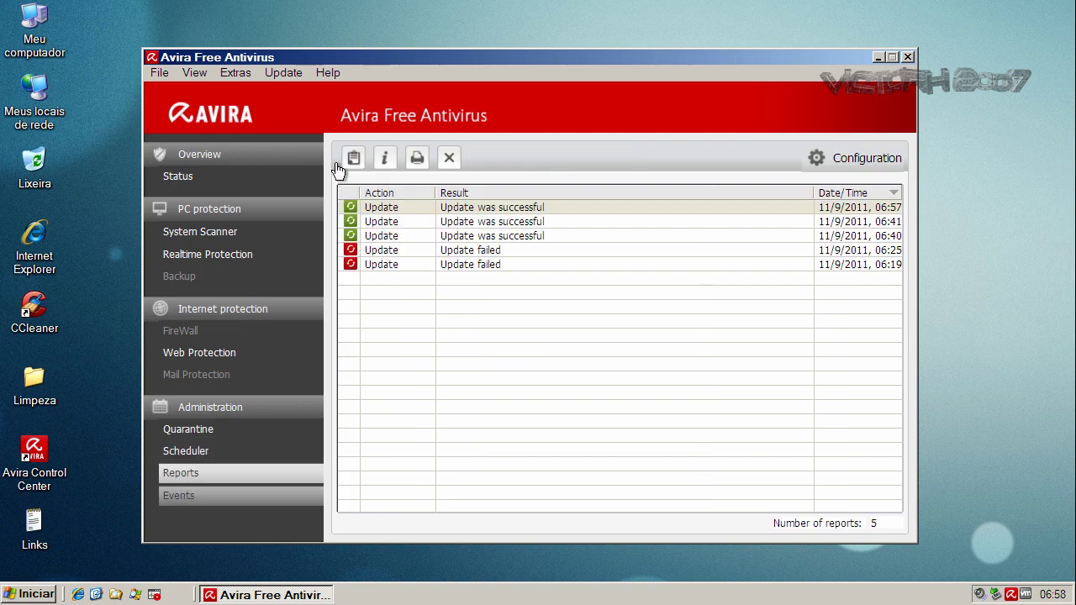
pyautogui.click(184, 168)
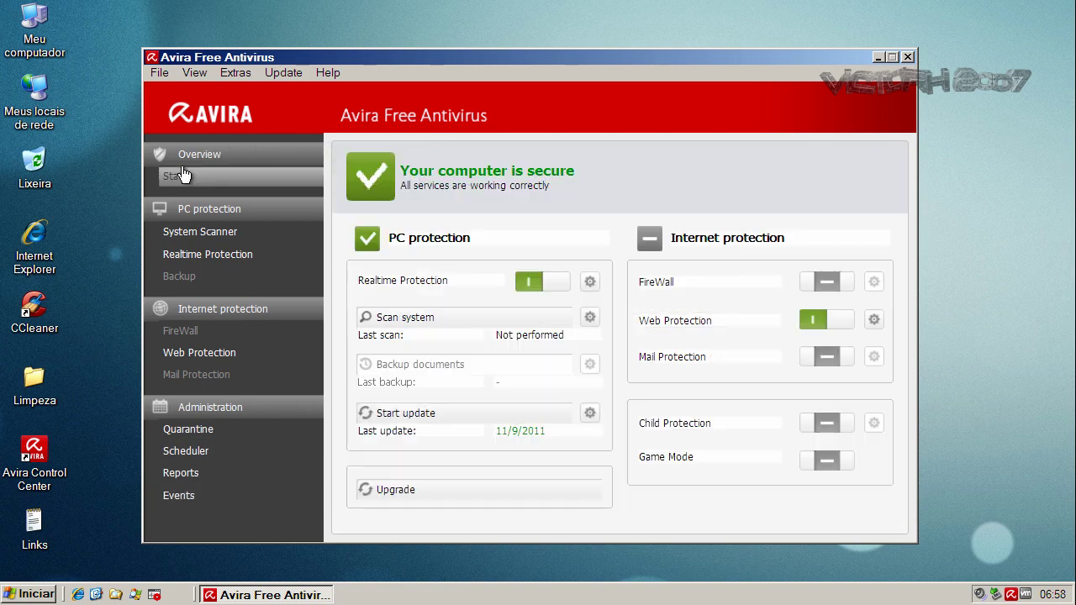
# Step: Run an update of the antivirus, and close the updater and the main antivirus window when it is done
pyautogui.click(301, 73)
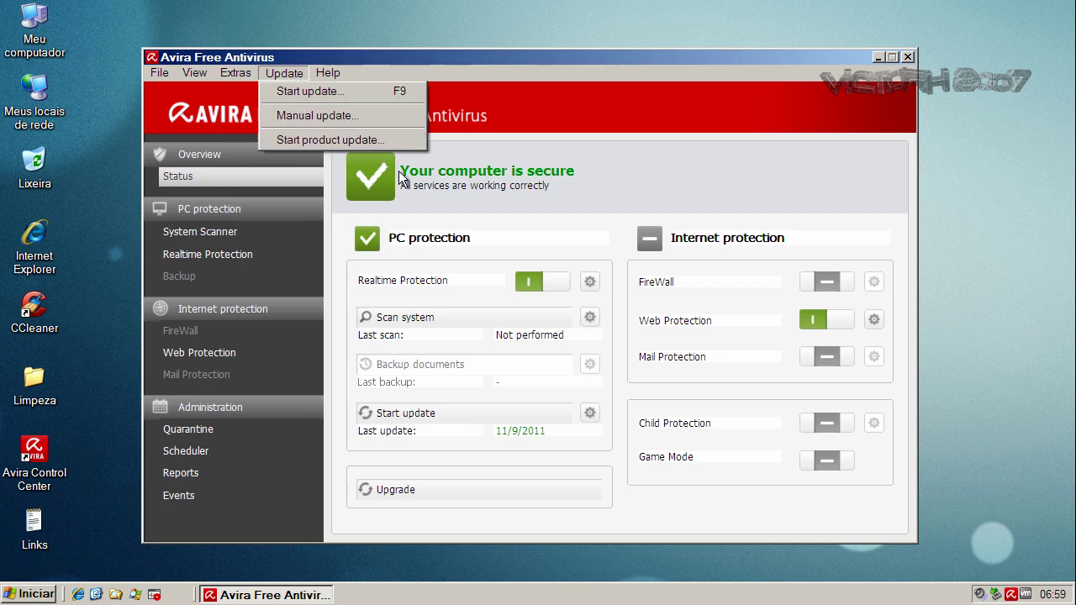
pyautogui.click(731, 147)
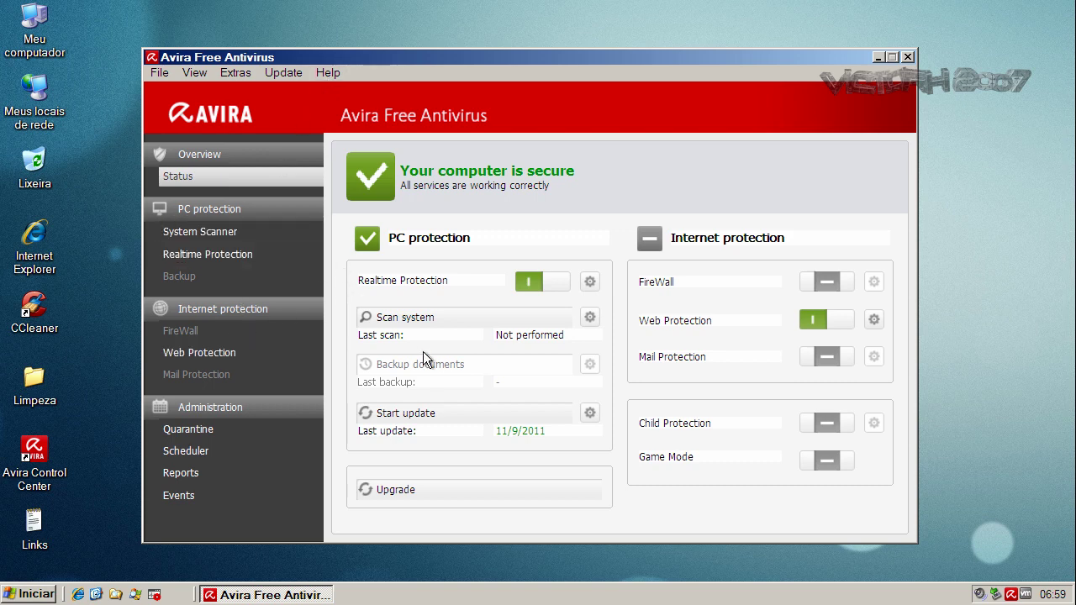
pyautogui.click(407, 416)
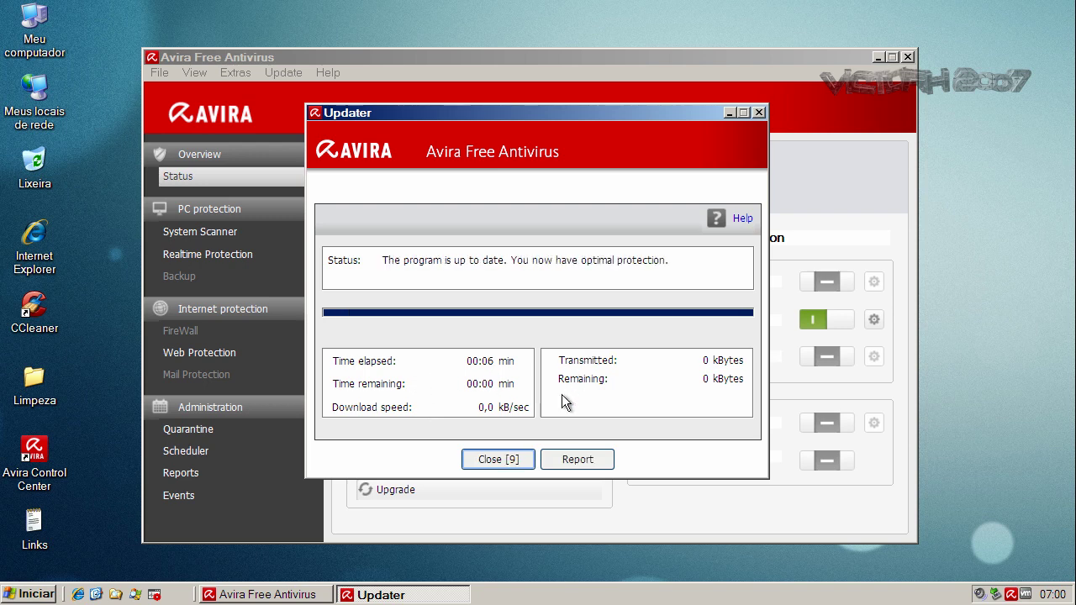
pyautogui.click(503, 459)
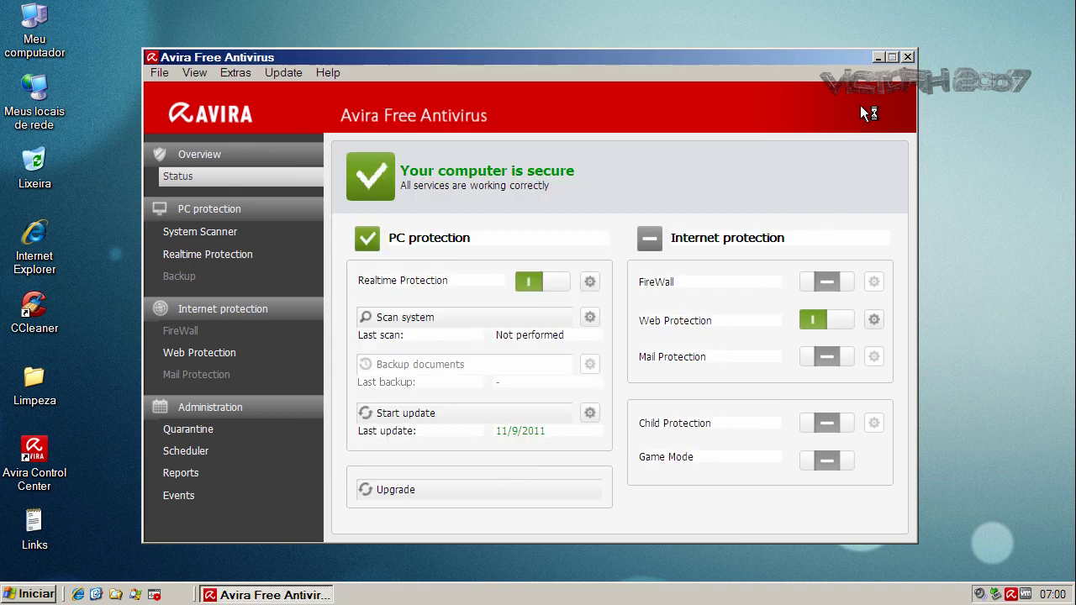
pyautogui.click(908, 57)
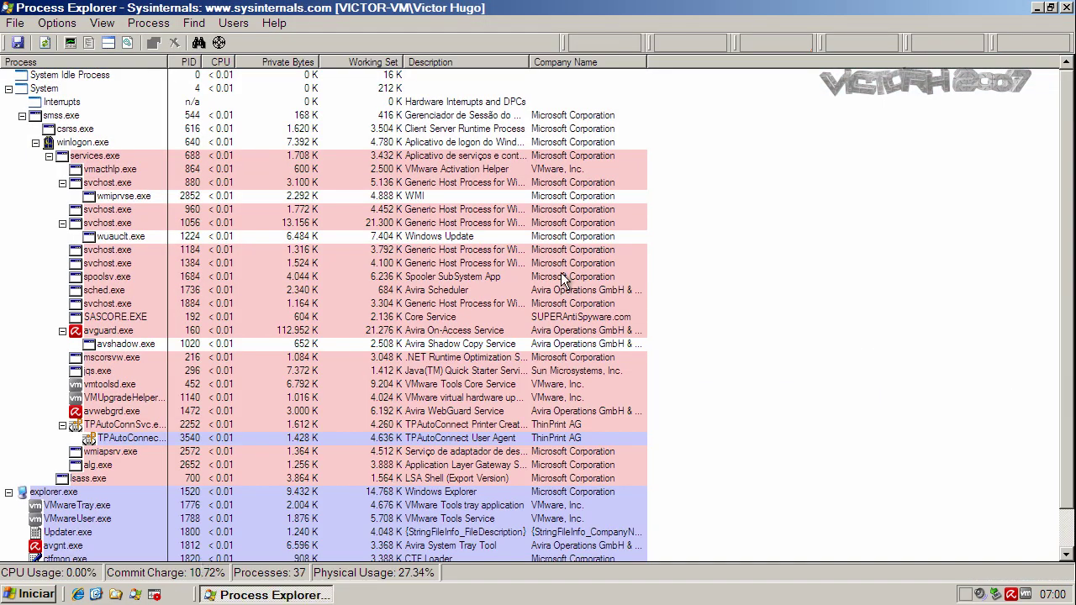
# Step: Sort the Process Explorer list by company name and examine the resource use of the Avira processes
pyautogui.click(583, 63)
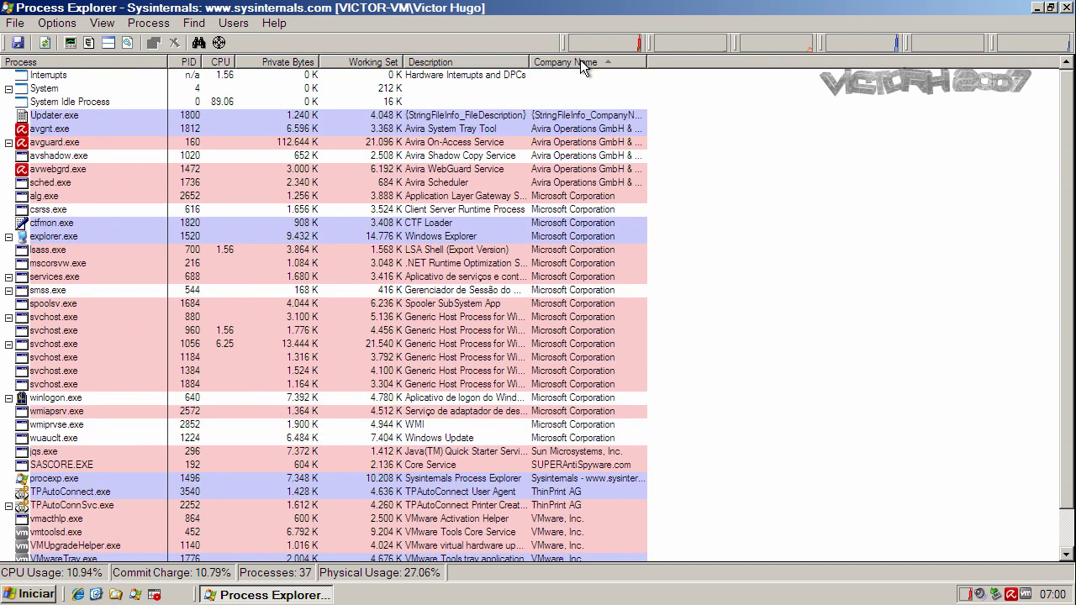
pyautogui.click(533, 182)
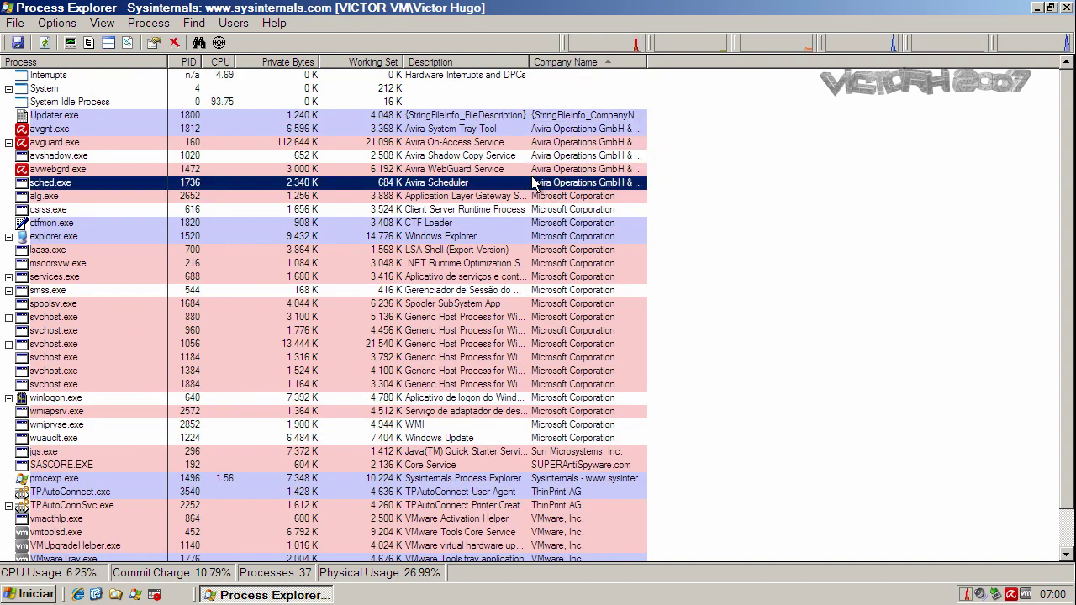
pyautogui.click(530, 169)
pyautogui.click(528, 156)
pyautogui.click(525, 143)
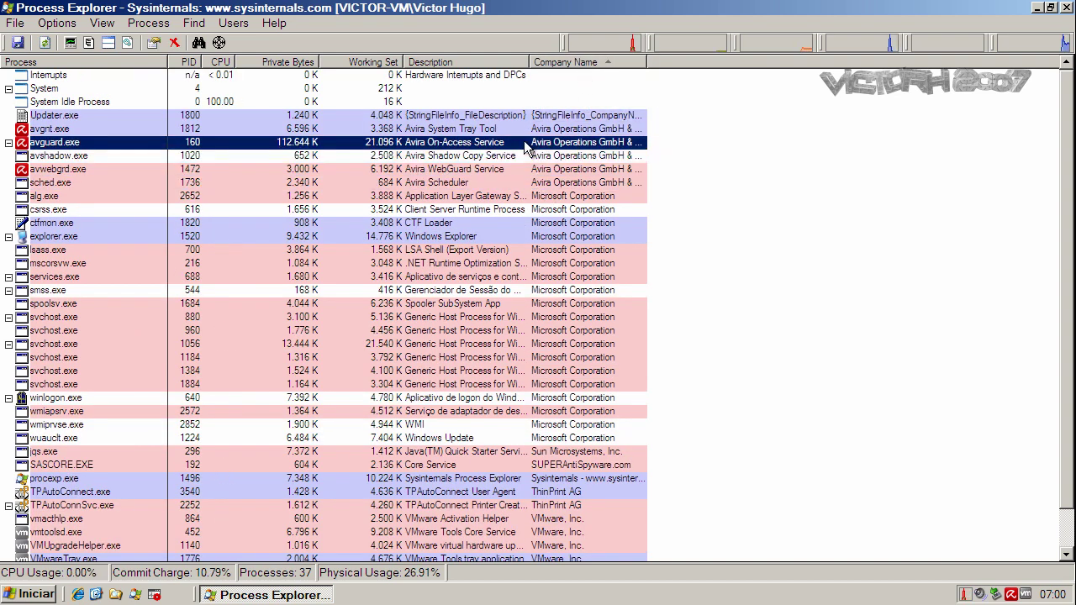
pyautogui.click(526, 130)
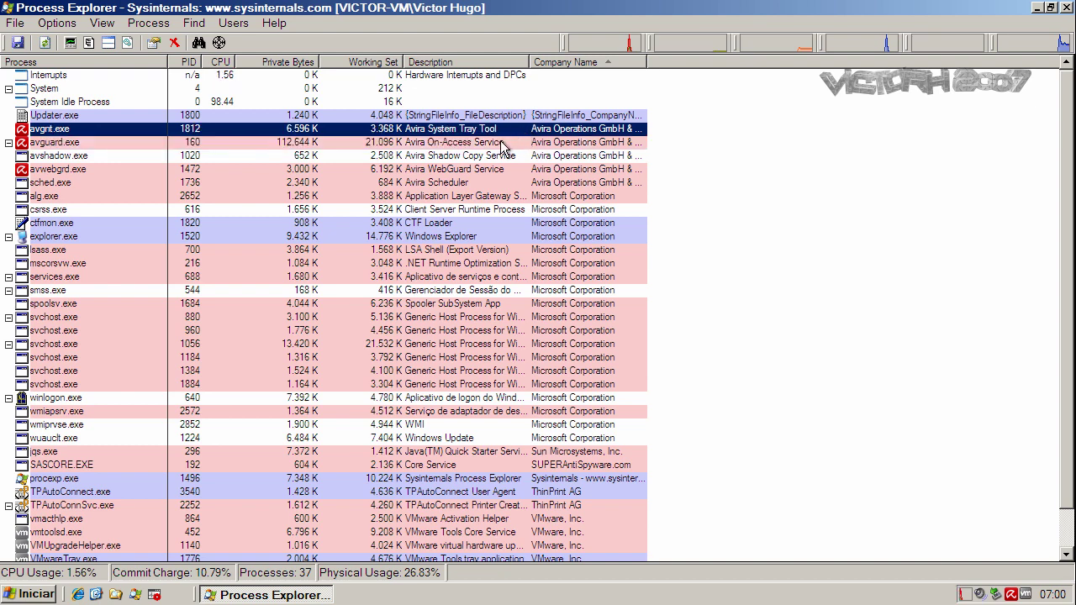
pyautogui.click(392, 158)
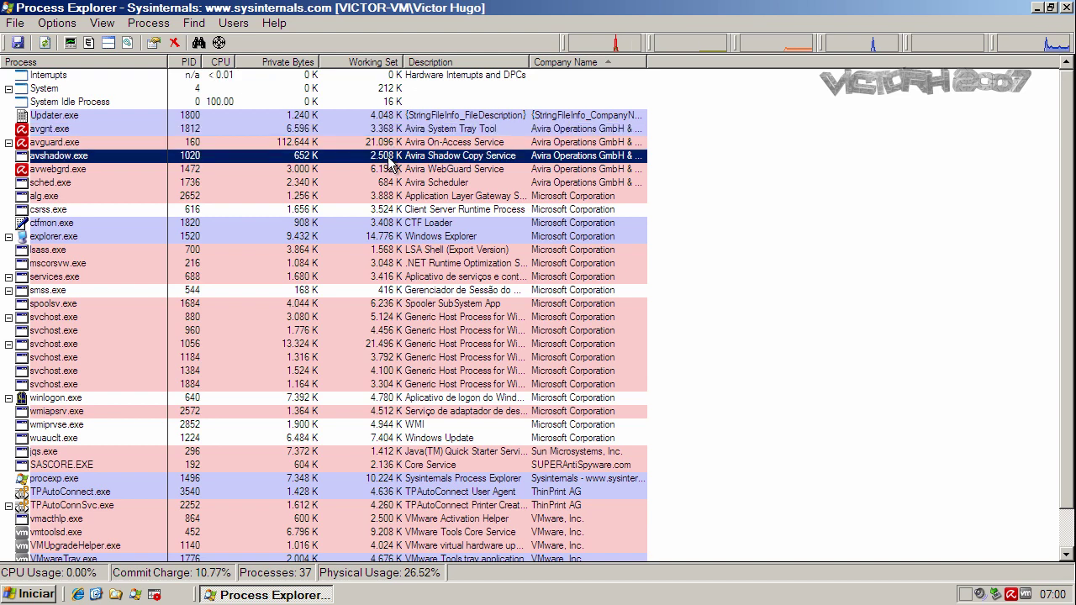
pyautogui.click(388, 172)
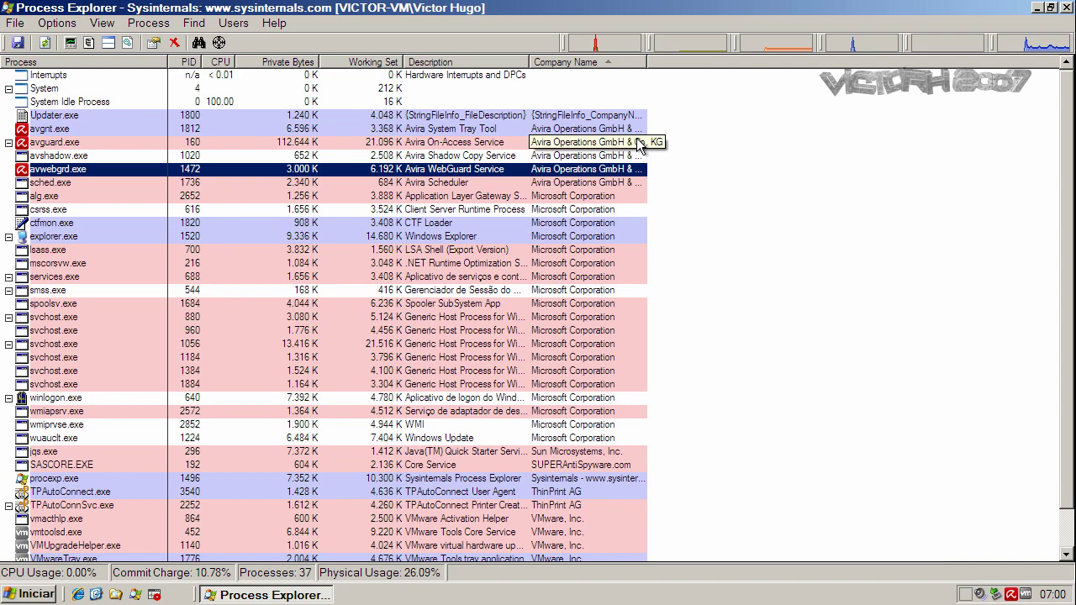
# Step: Launch KillSwitch in place of Process Explorer, closing Process Explorer and leaving KillSwitch minimized
pyautogui.click(1038, 8)
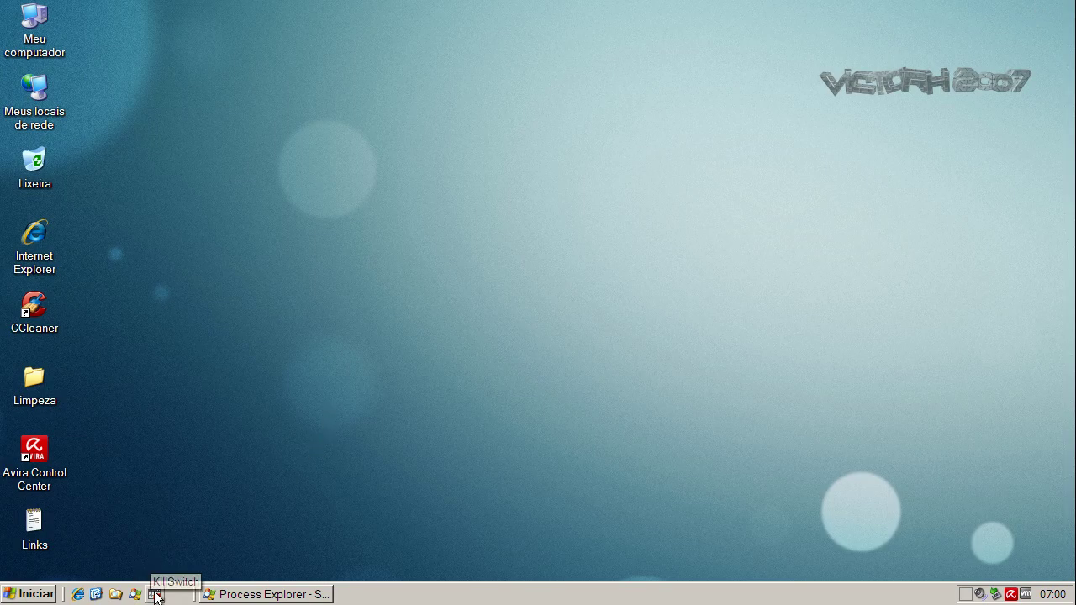
pyautogui.click(154, 593)
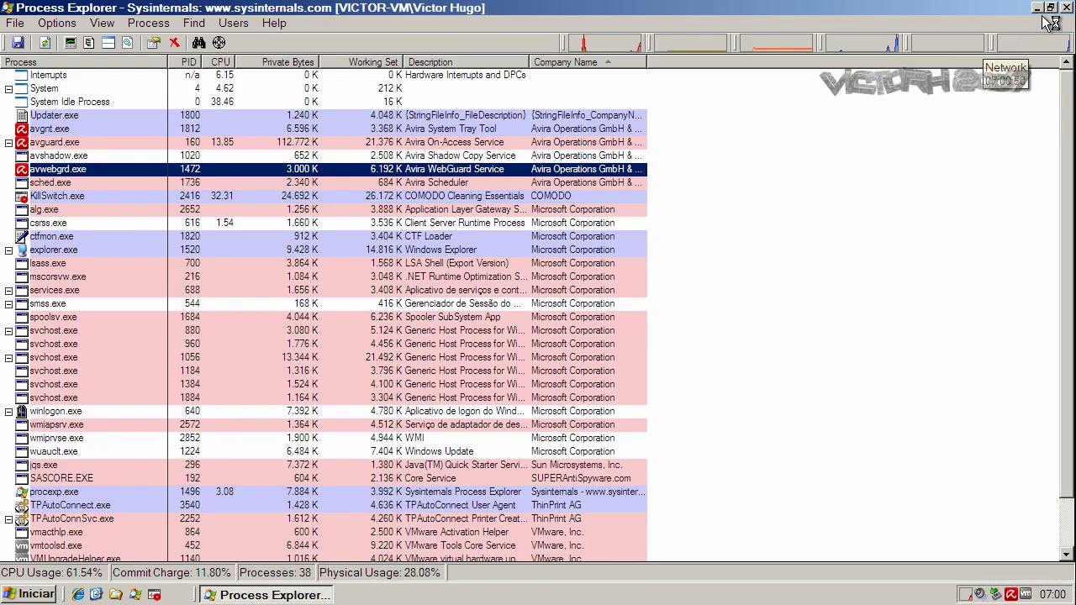
pyautogui.click(1066, 8)
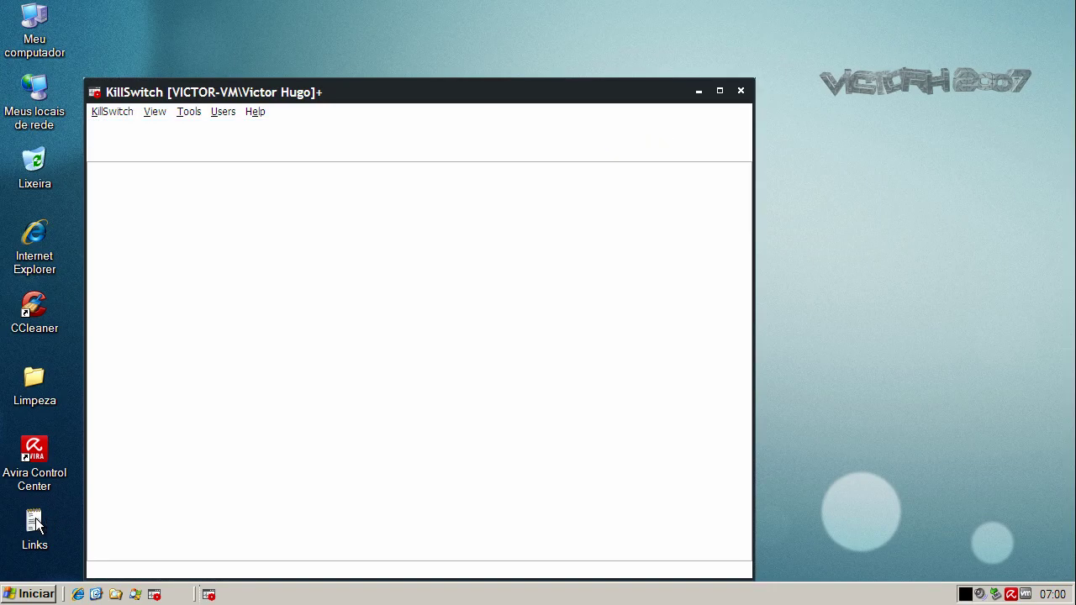
pyautogui.click(699, 92)
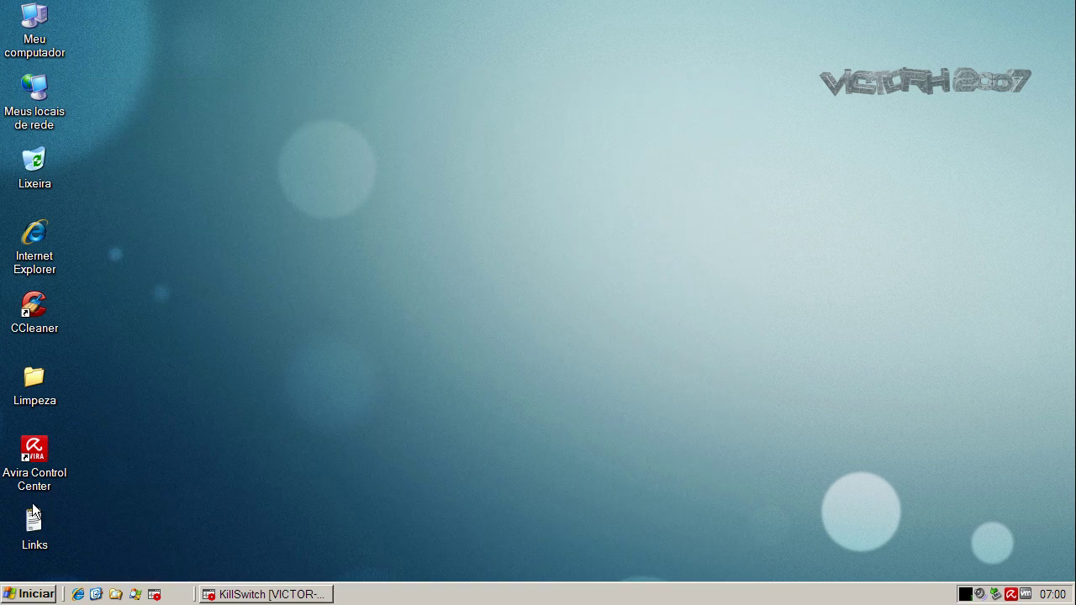
# Step: Open the Links text file on the desktop, copy the webhelper.at/client/files/30aug/bot_30aug1.exe link, and minimize the file
pyautogui.doubleClick(32, 517)
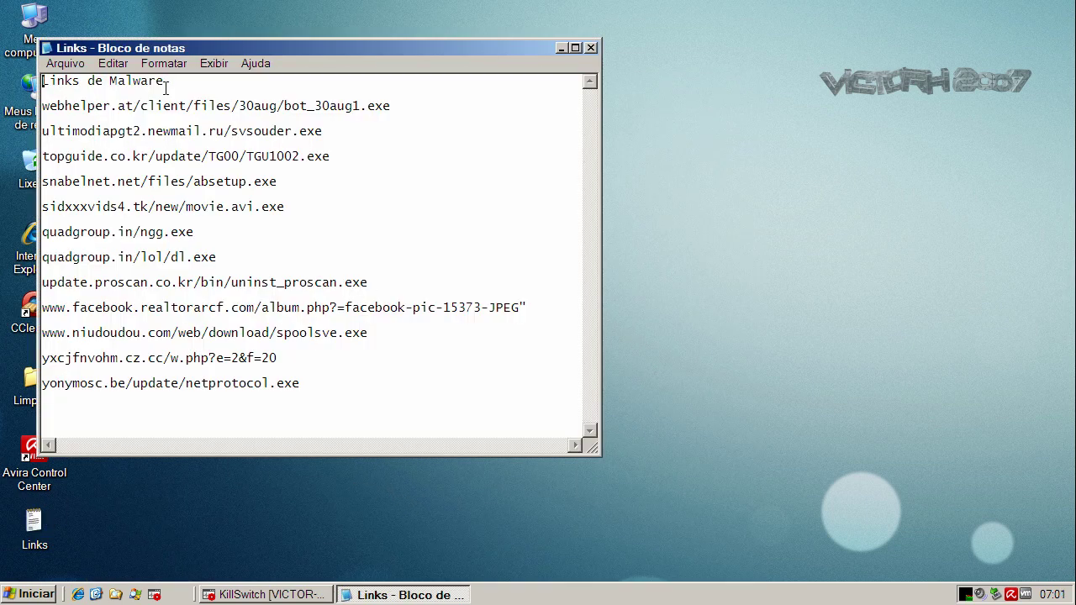
pyautogui.doubleClick(165, 106)
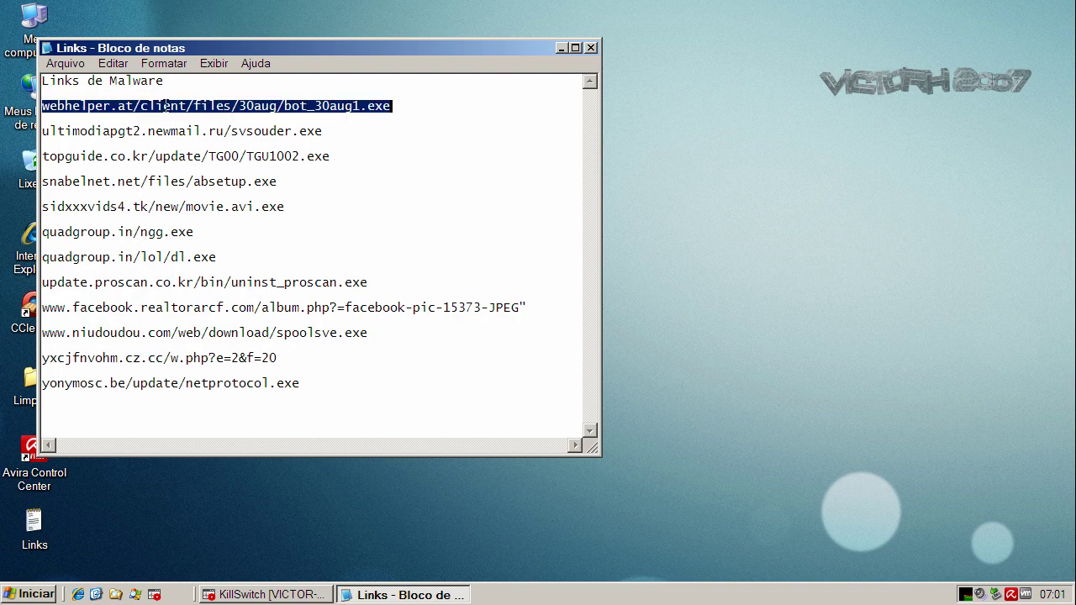
pyautogui.rightClick(166, 105)
pyautogui.click(199, 155)
pyautogui.click(560, 47)
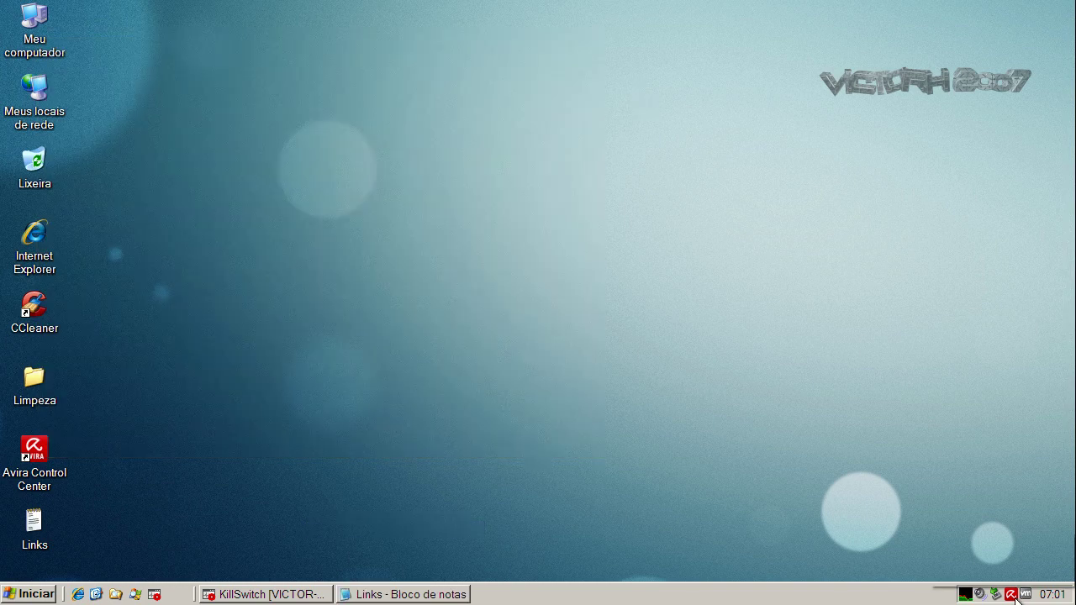
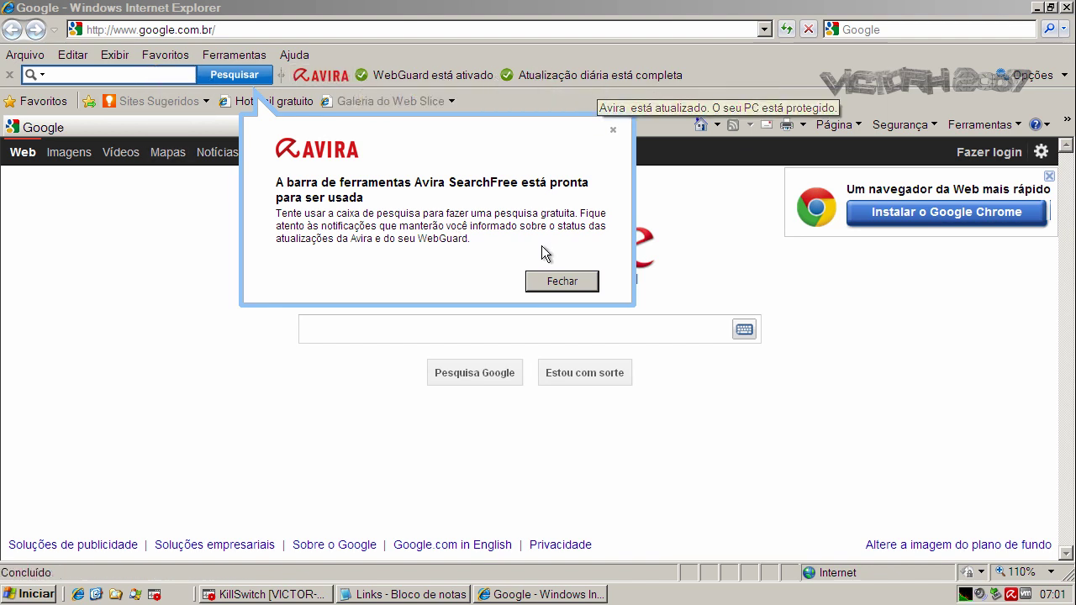
# Step: Dismiss the browser's toolbar and Chrome notices, open the copied bot_30aug1.exe link with Deny access for the detection, and try to run it
pyautogui.click(564, 284)
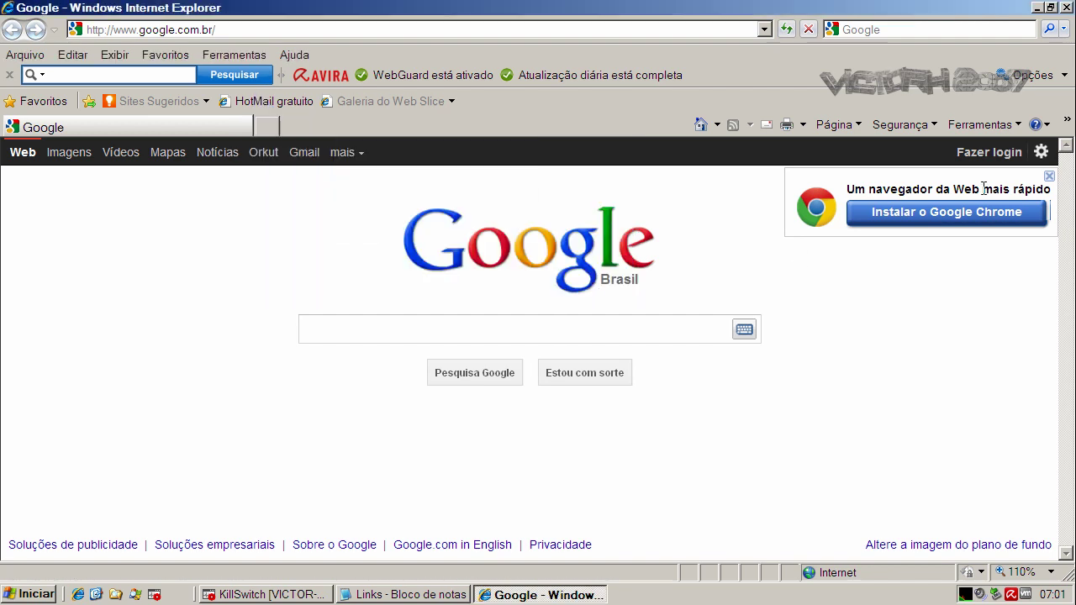
pyautogui.click(1049, 176)
pyautogui.click(278, 29)
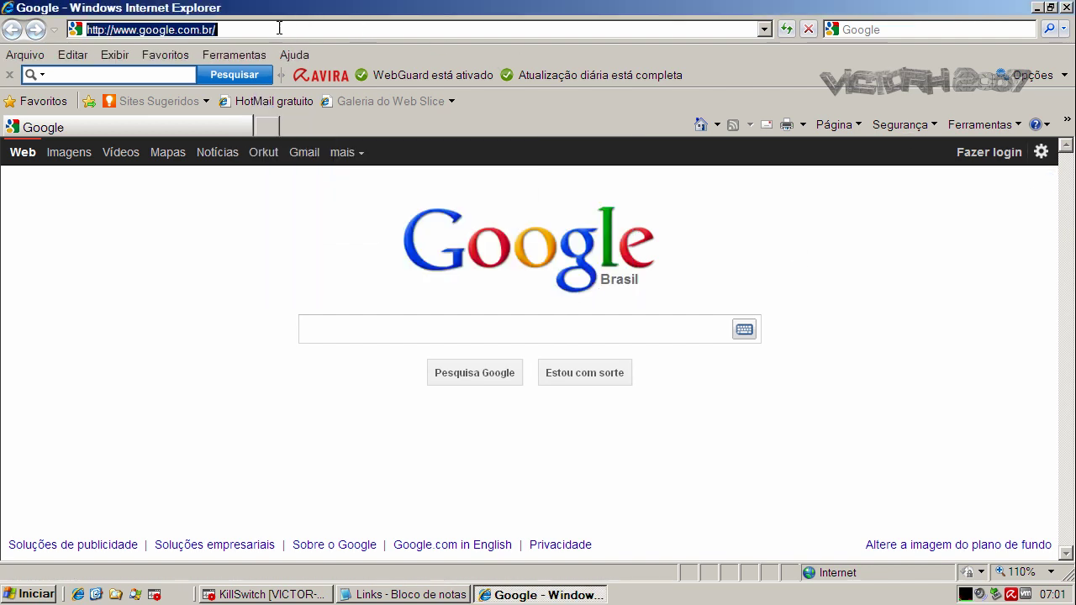
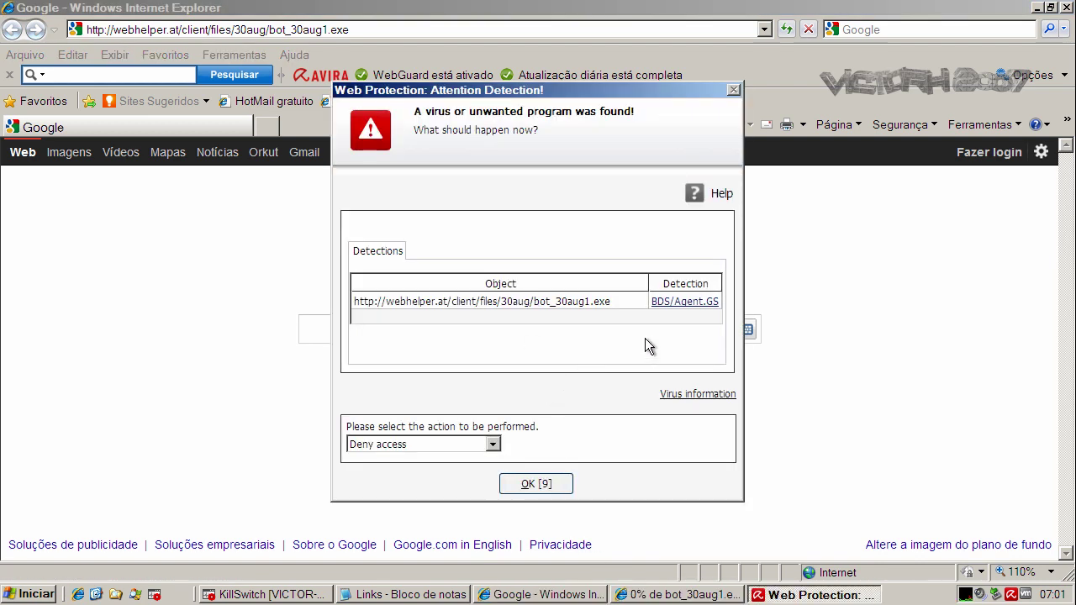
pyautogui.click(550, 486)
pyautogui.click(606, 257)
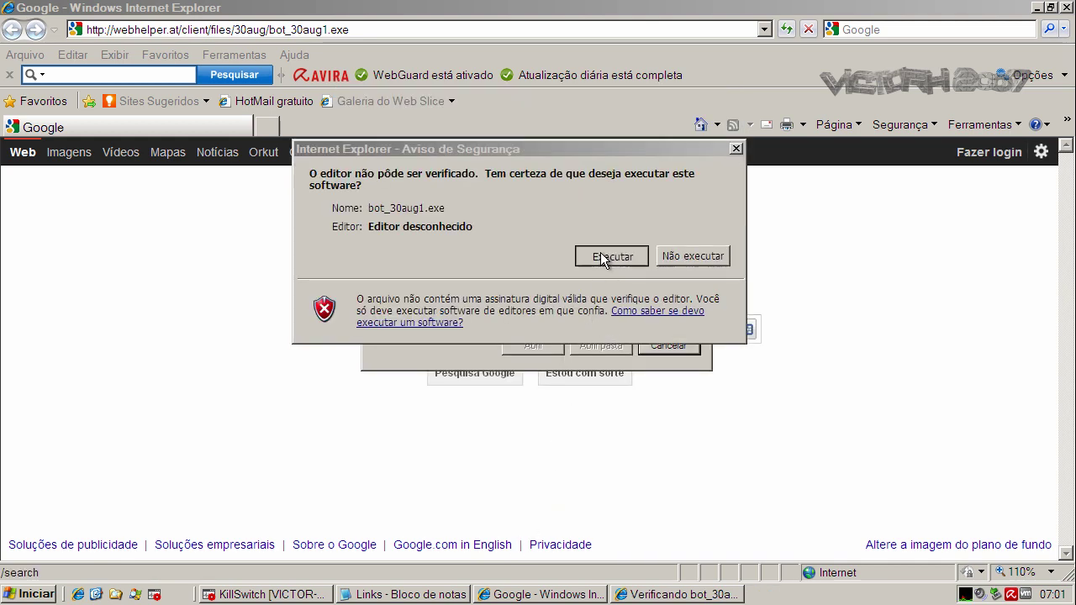
pyautogui.click(547, 331)
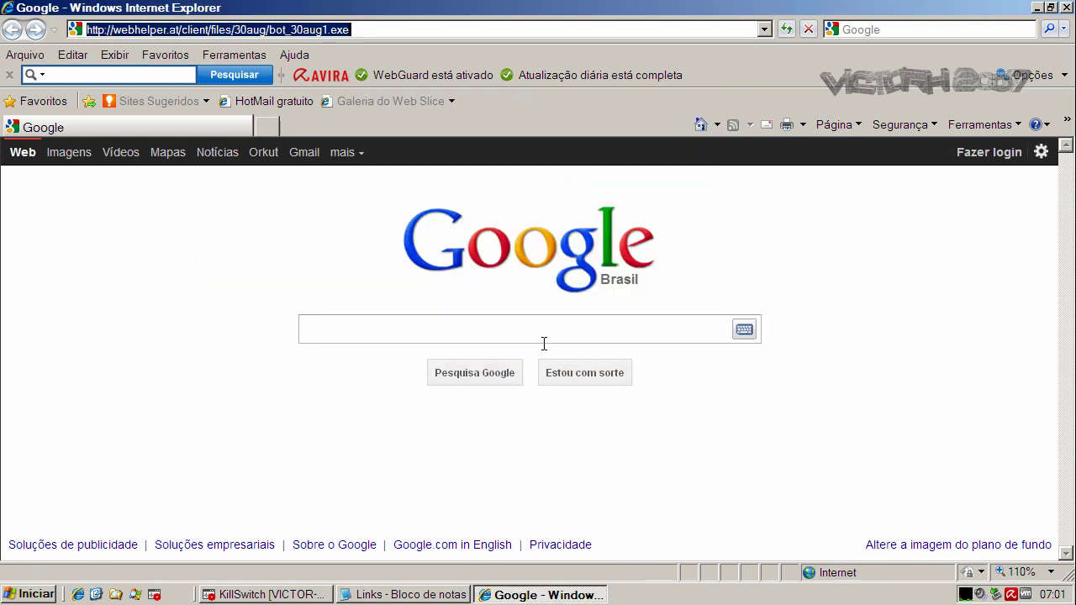
# Step: Copy the ultimodiapgt2.newmail.ru/svsouder.exe link from the Links file, open it in Internet Explorer and run the downloaded file
pyautogui.click(391, 589)
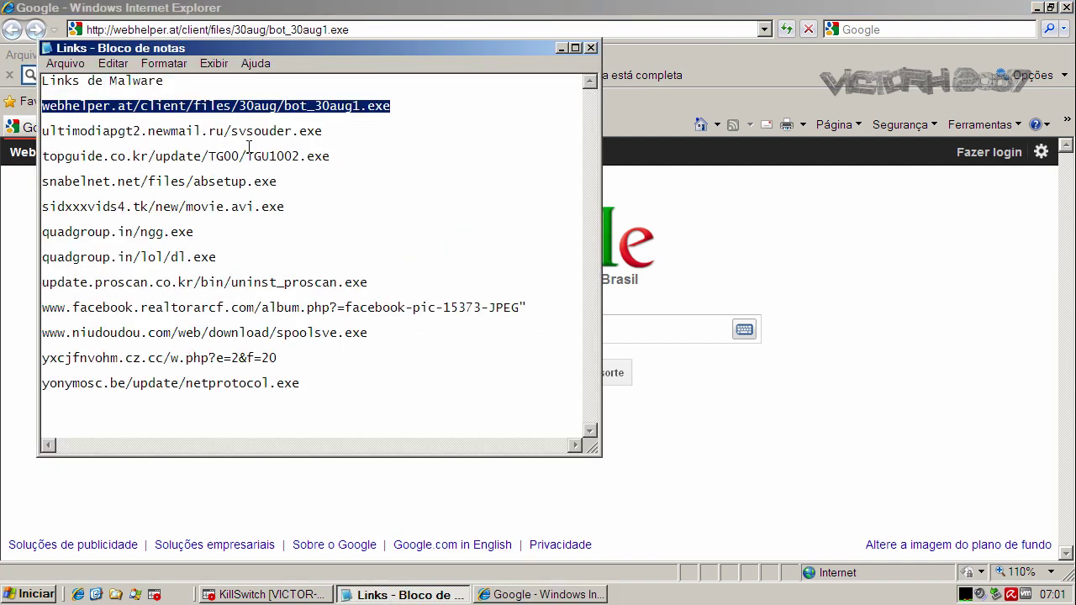
pyautogui.click(248, 132)
pyautogui.doubleClick(248, 132)
pyautogui.rightClick(248, 132)
pyautogui.click(286, 183)
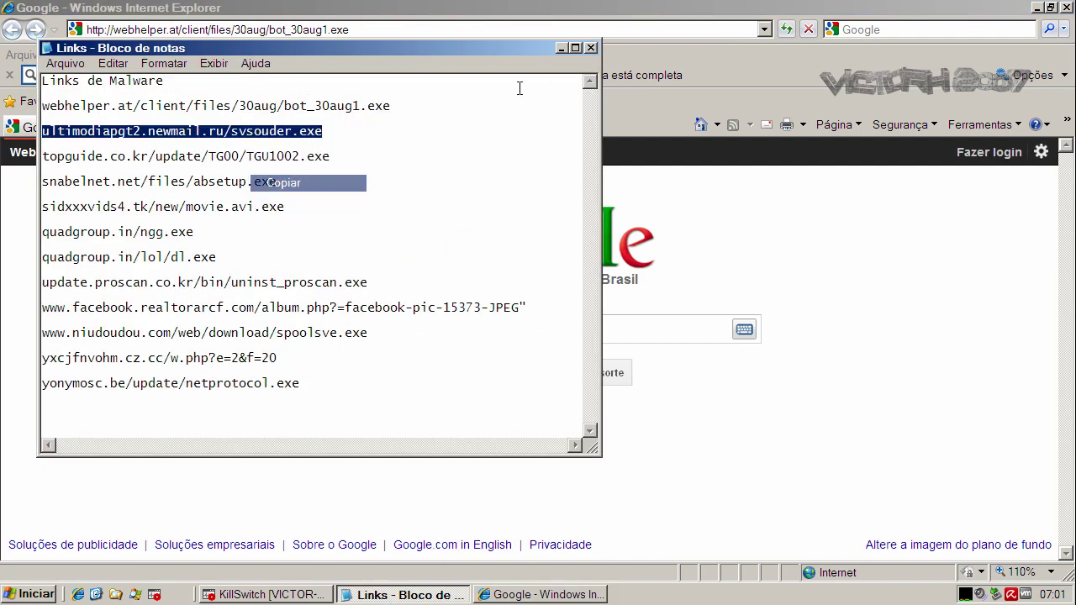
pyautogui.click(561, 48)
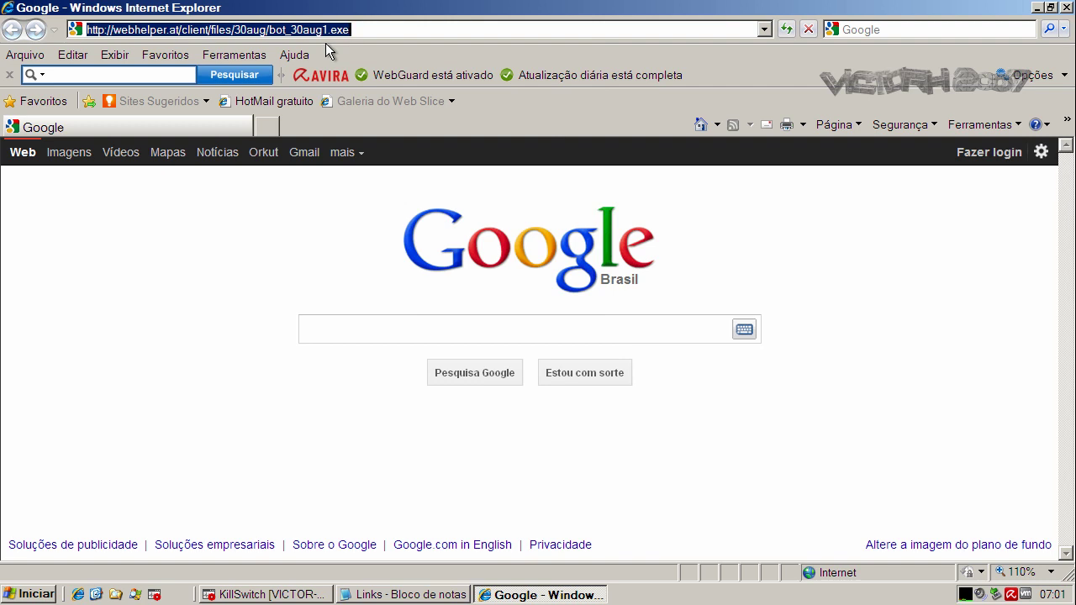
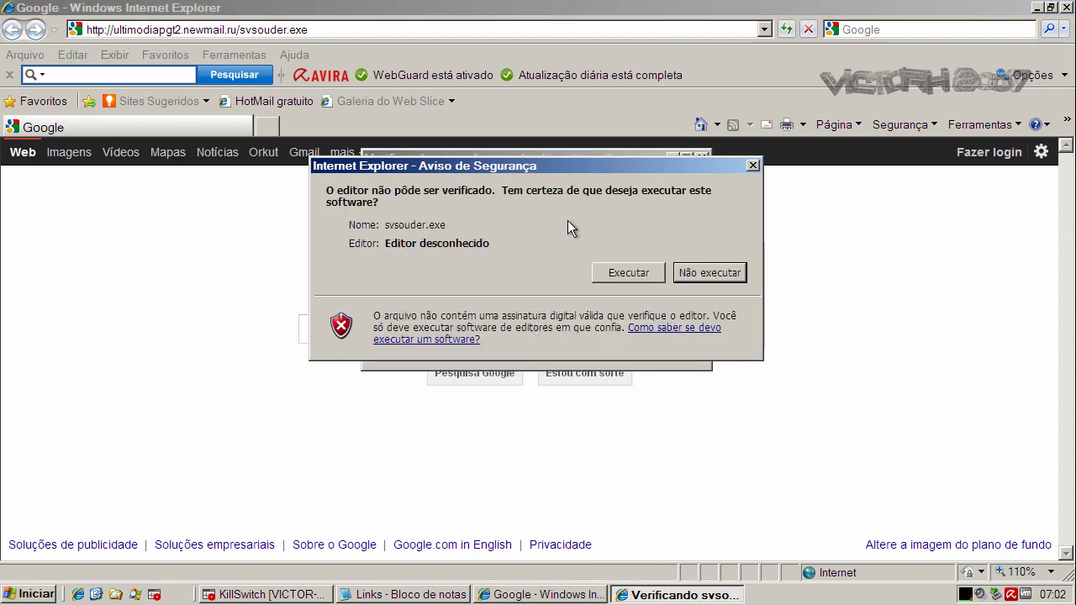
pyautogui.click(601, 269)
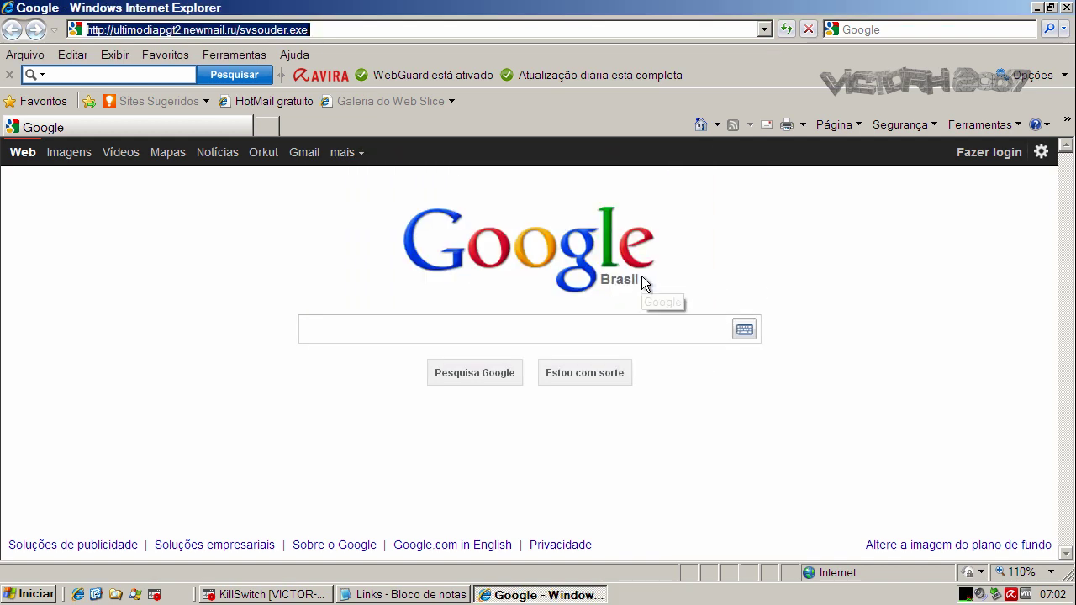
# Step: Check the end of KillSwitch's process list for the running svsouder[1].exe and its verdict, leaving KillSwitch minimized
pyautogui.click(324, 597)
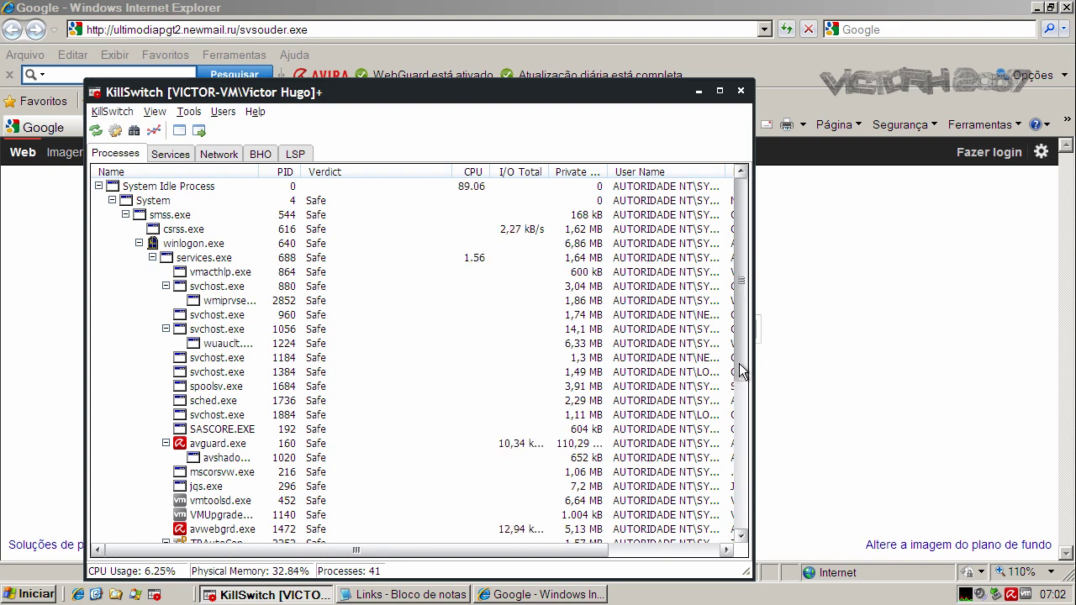
pyautogui.moveTo(739, 363); pyautogui.dragTo(734, 516)
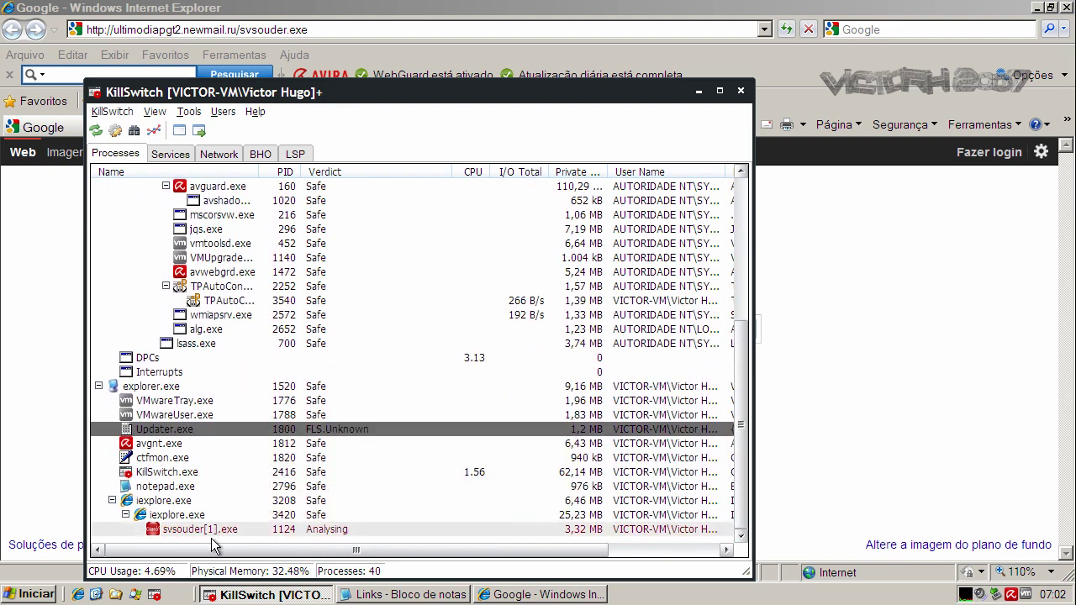
pyautogui.moveTo(211, 533)
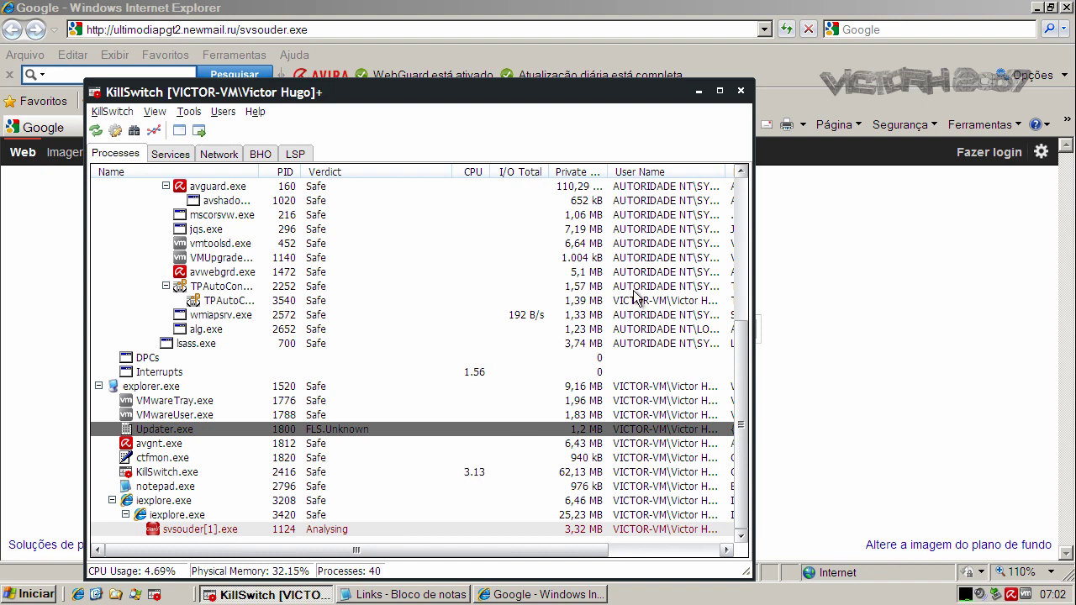
pyautogui.click(699, 91)
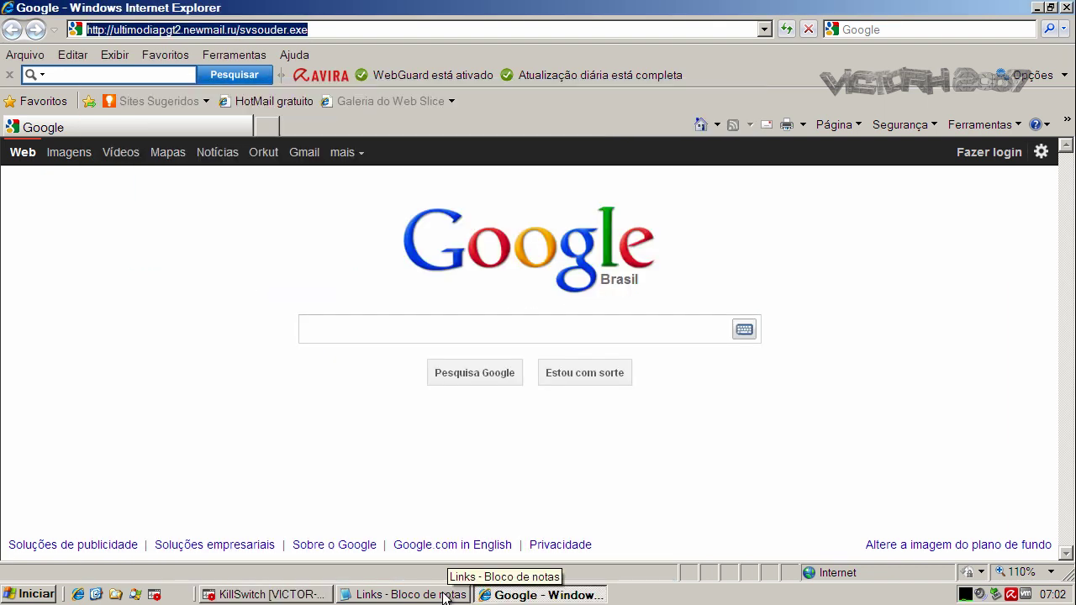
# Step: Copy the topguide.co.kr/update/TG00/TGU1002.exe link from the Links file and open it in Internet Explorer
pyautogui.click(403, 595)
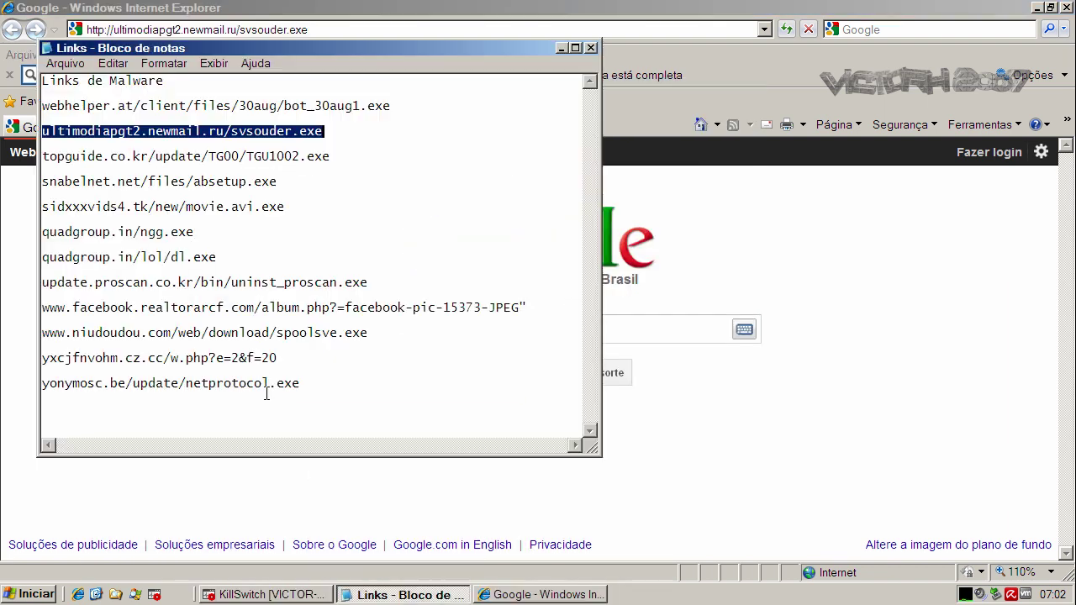
pyautogui.doubleClick(210, 157)
pyautogui.rightClick(210, 157)
pyautogui.click(232, 205)
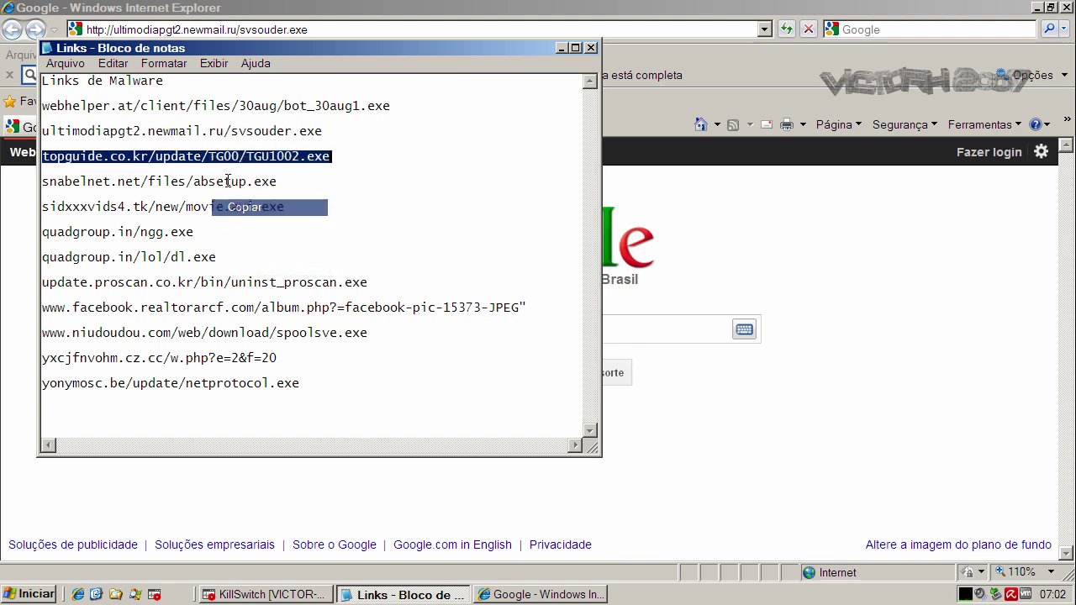
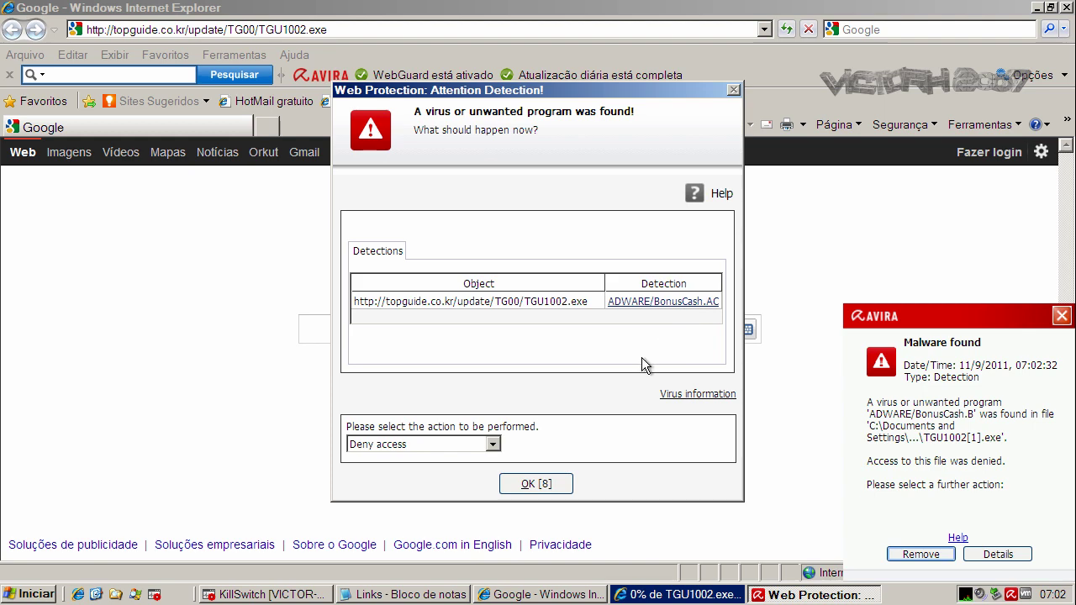
# Step: Confirm Deny access for the TGU1002.exe detection, try to run the download, and have Avira remove the found malware
pyautogui.click(556, 484)
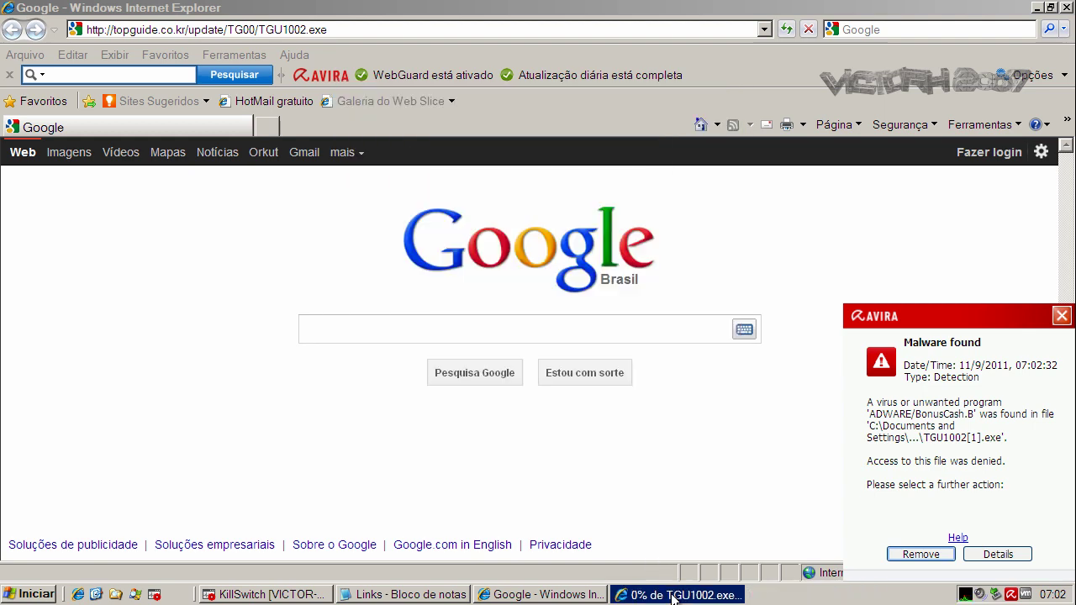
pyautogui.click(510, 303)
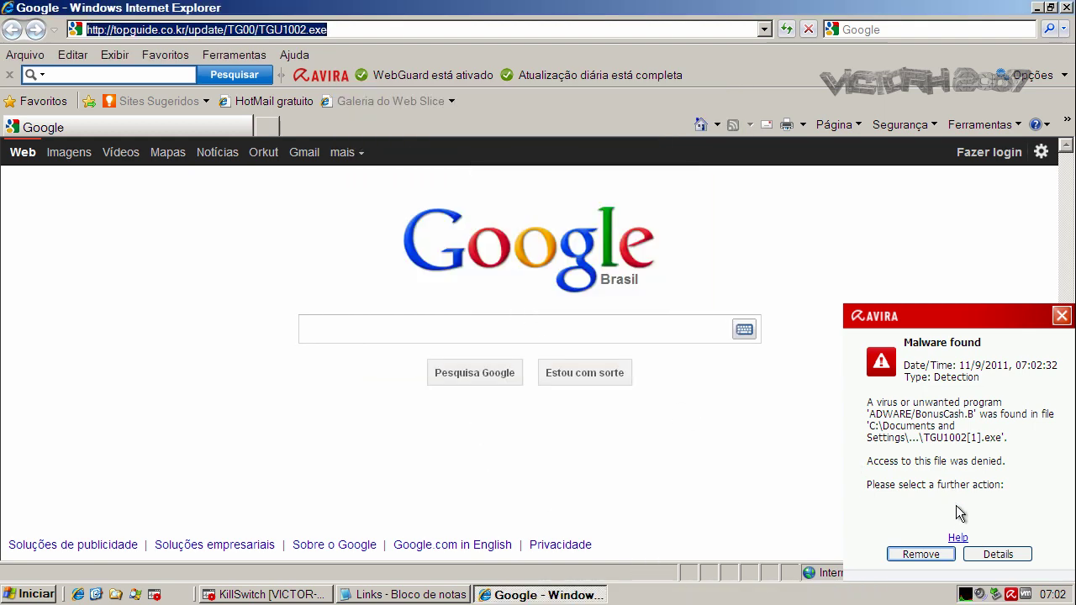
pyautogui.click(935, 556)
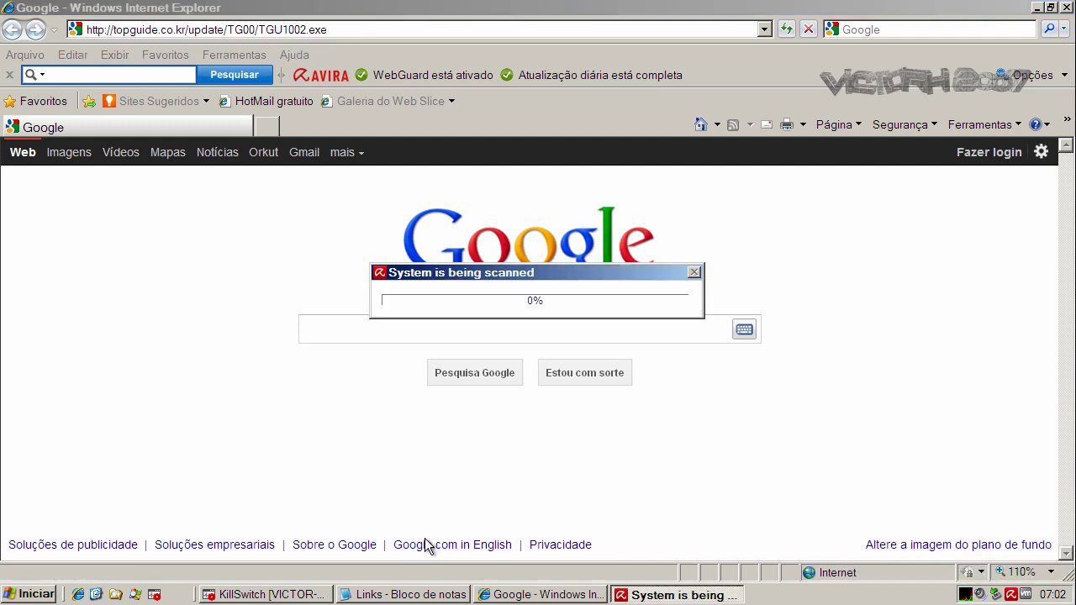
# Step: Copy the snabelnet.net/files/absetup.exe link from the Links file and minimize the file
pyautogui.click(370, 594)
pyautogui.doubleClick(217, 182)
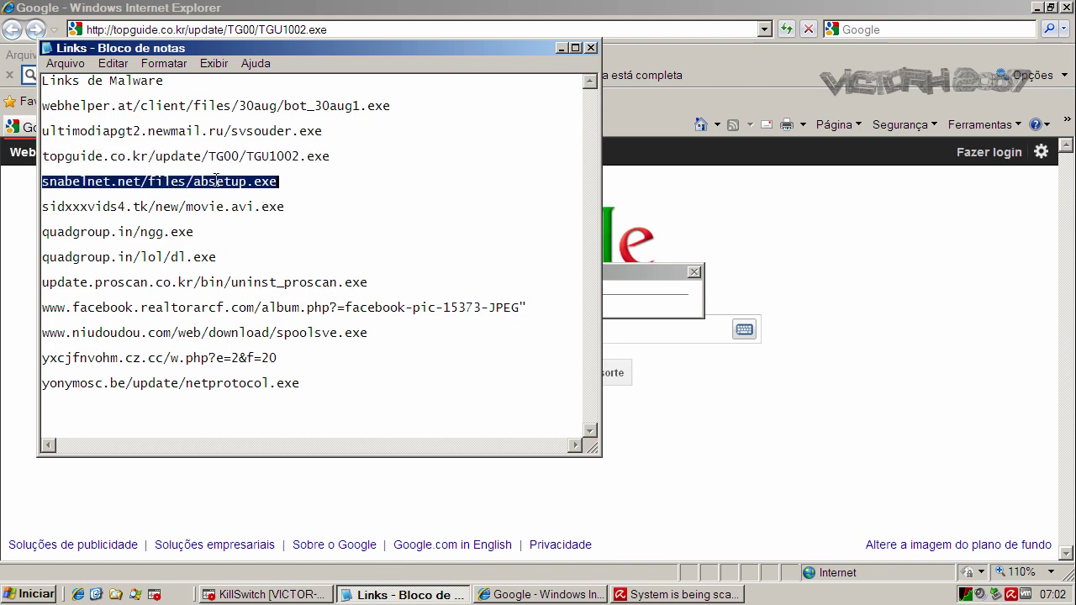
pyautogui.rightClick(218, 180)
pyautogui.click(257, 233)
pyautogui.click(562, 48)
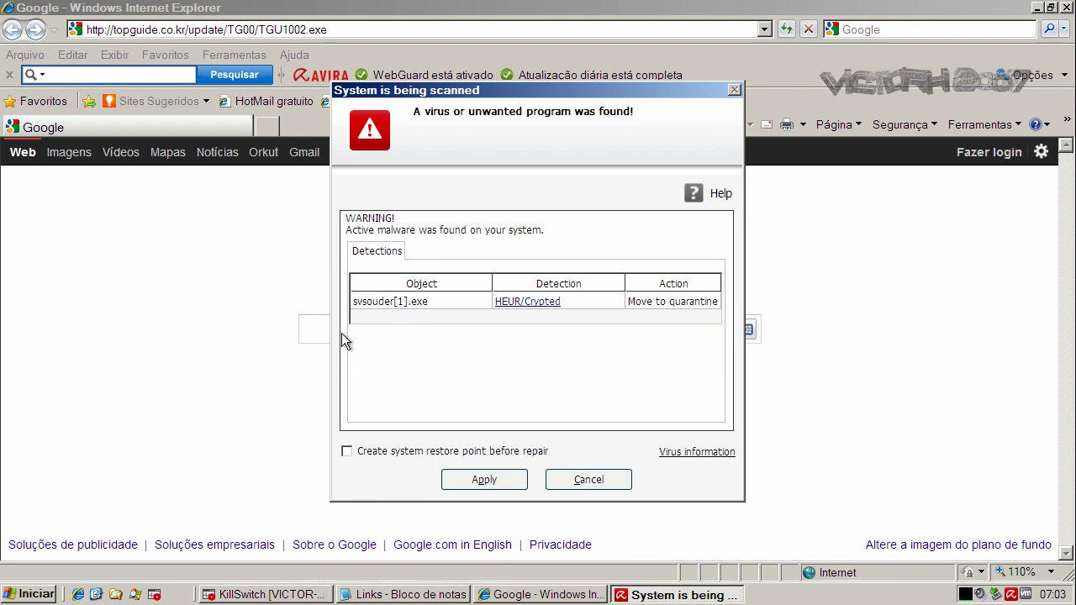
# Step: Apply the Move to quarantine action to svsouder[1].exe and let Avira's system scan finish
pyautogui.moveTo(391, 308)
pyautogui.click(472, 480)
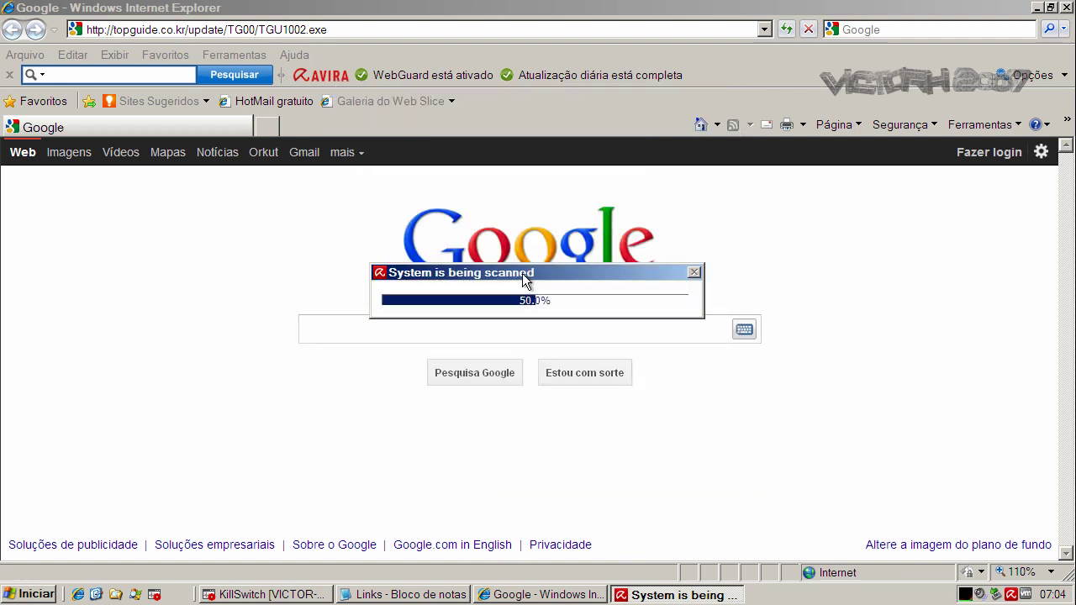
pyautogui.moveTo(518, 271); pyautogui.dragTo(492, 258)
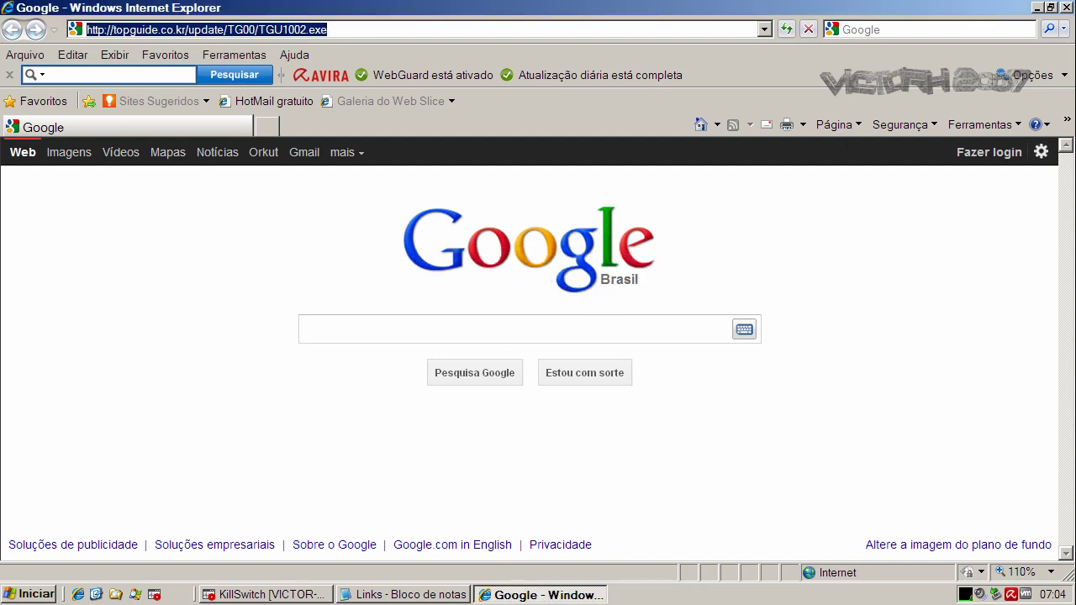
# Step: Reopen the Links file and copy the snabelnet.net/files/absetup.exe link again
pyautogui.click(402, 594)
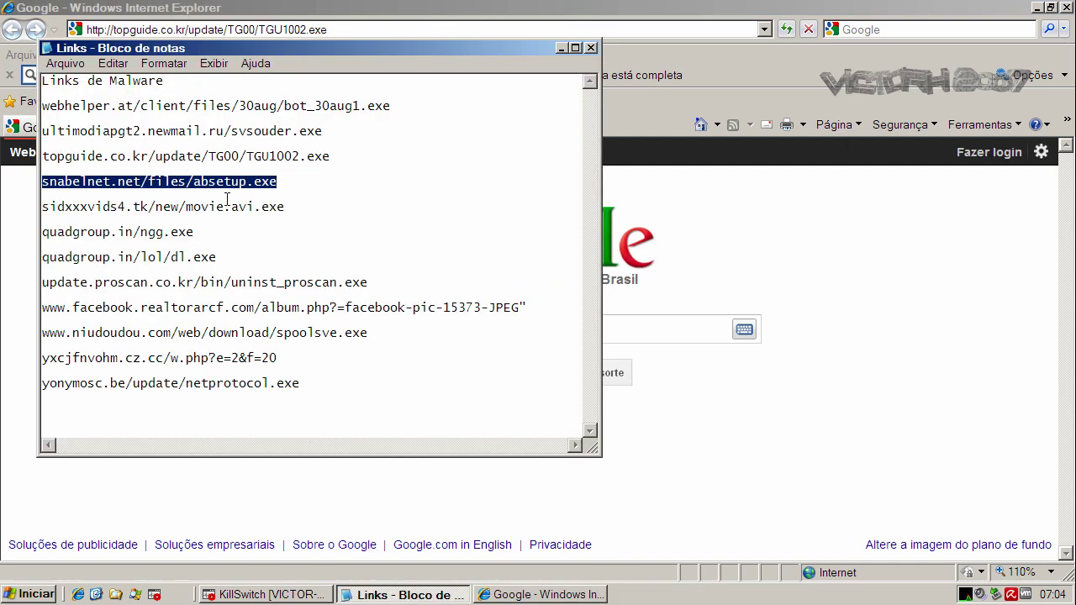
pyautogui.rightClick(216, 177)
pyautogui.click(250, 230)
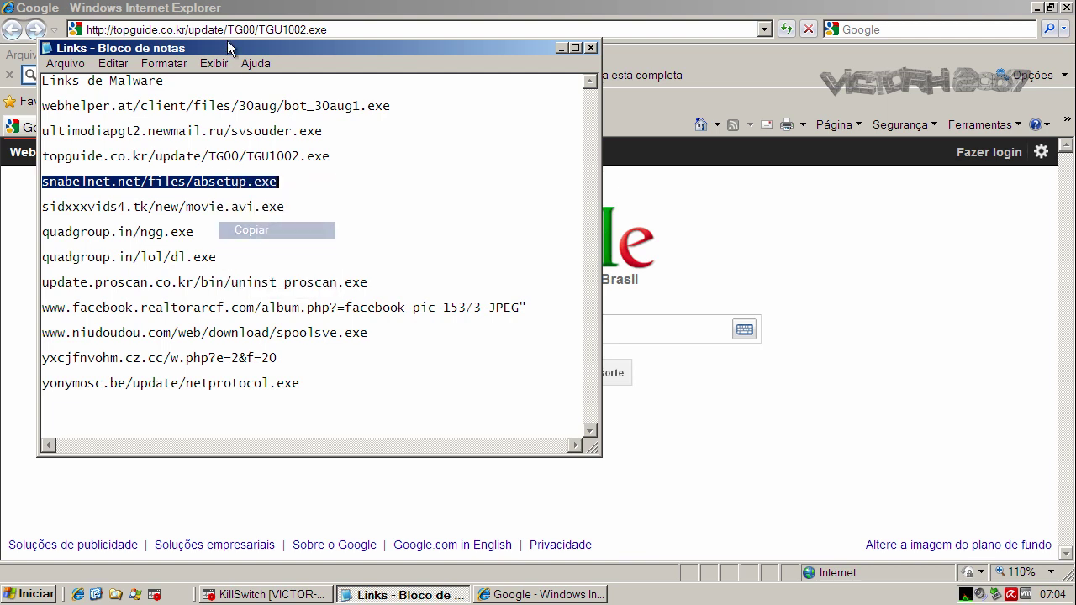
# Step: Open the copied absetup.exe link in Internet Explorer with Deny access for the detection, and return to the home page
pyautogui.click(226, 32)
pyautogui.doubleClick(228, 31)
pyautogui.tripleClick(344, 31)
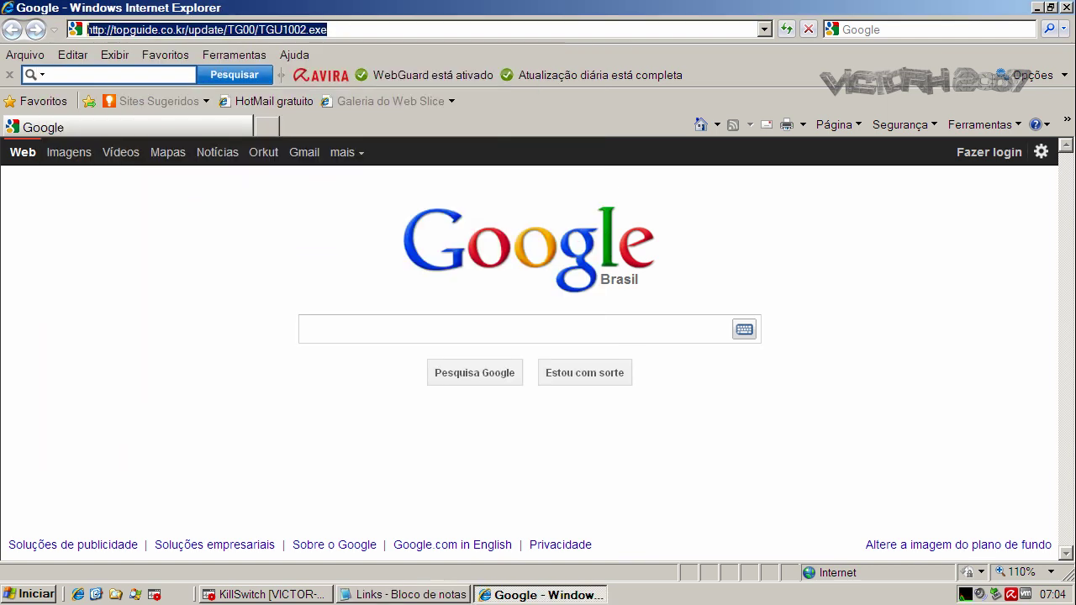
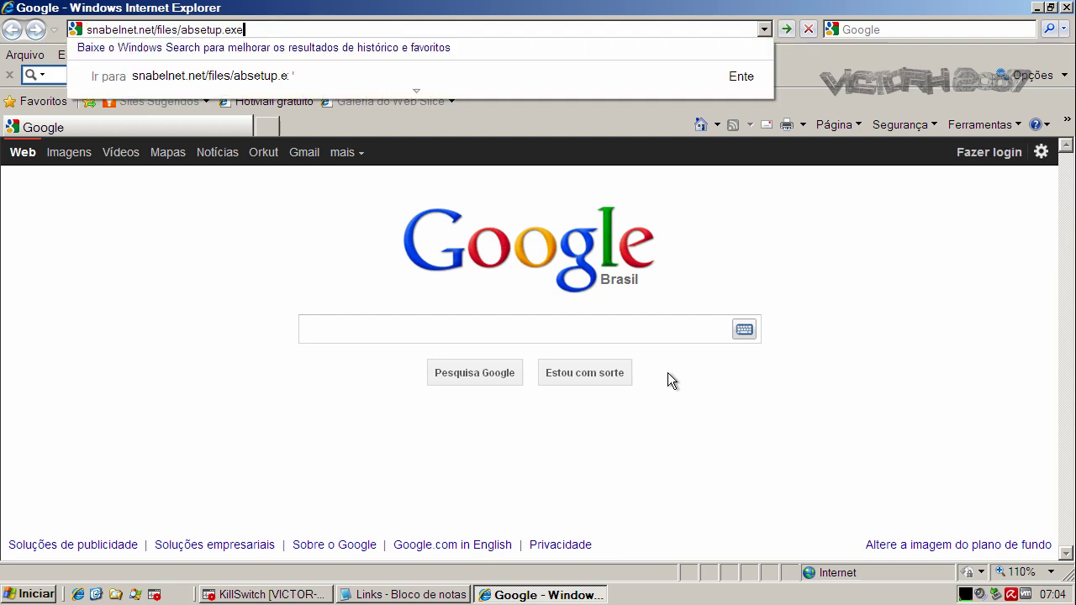
pyautogui.press('Return')
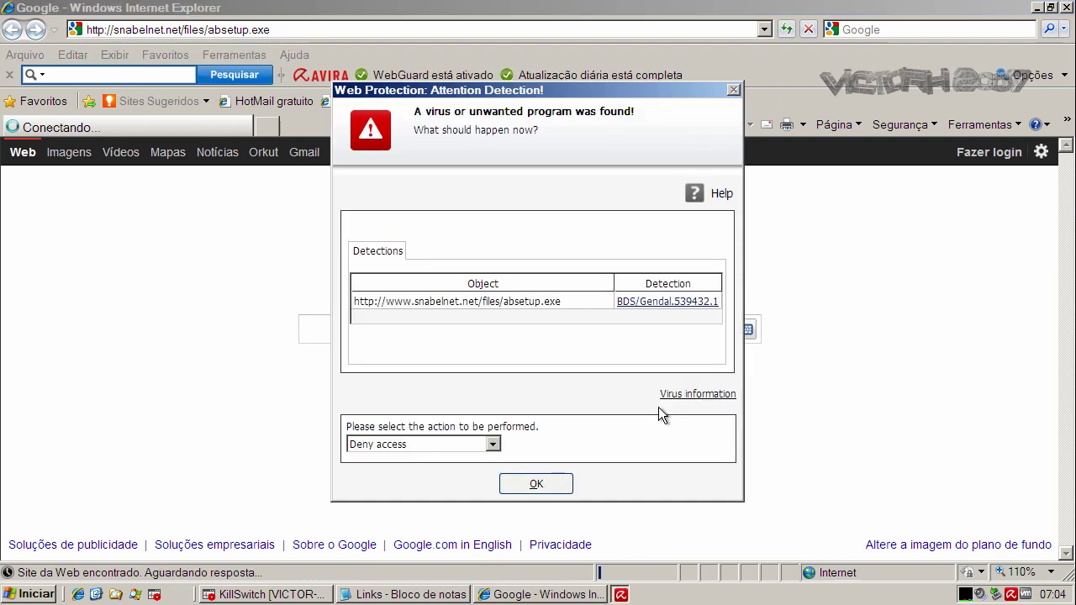
pyautogui.click(536, 484)
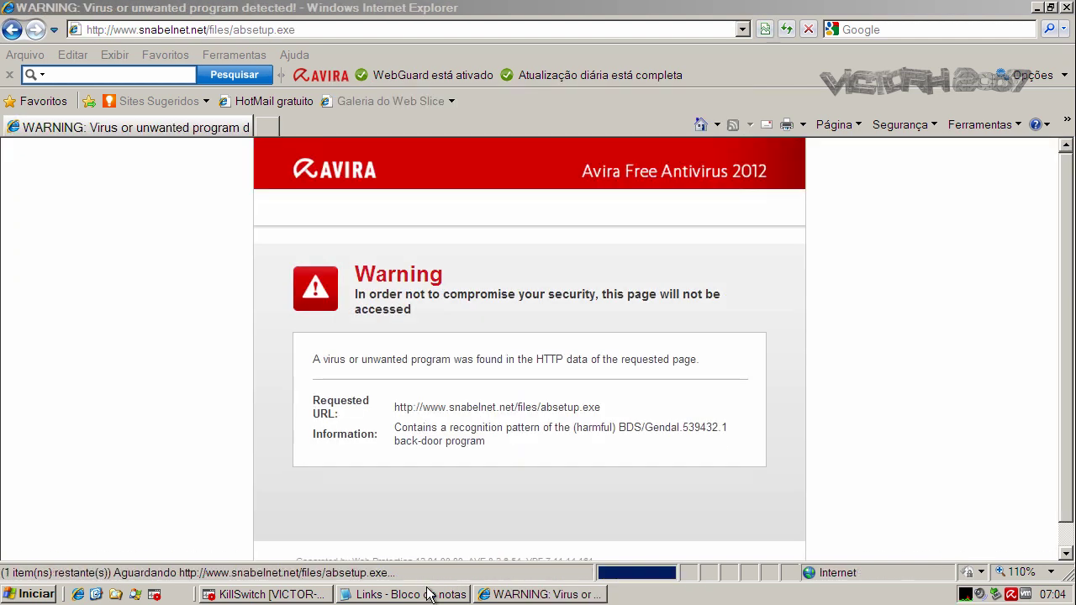
pyautogui.click(701, 125)
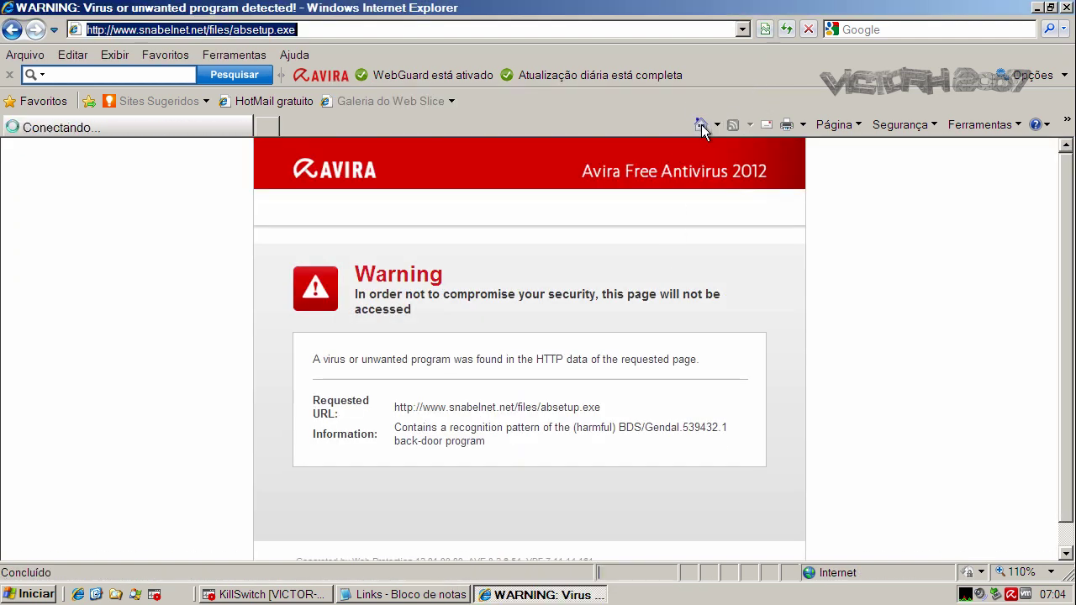
# Step: Copy the sidxxxvids4.tk/new/movie.avi.exe link from the Links file
pyautogui.click(417, 588)
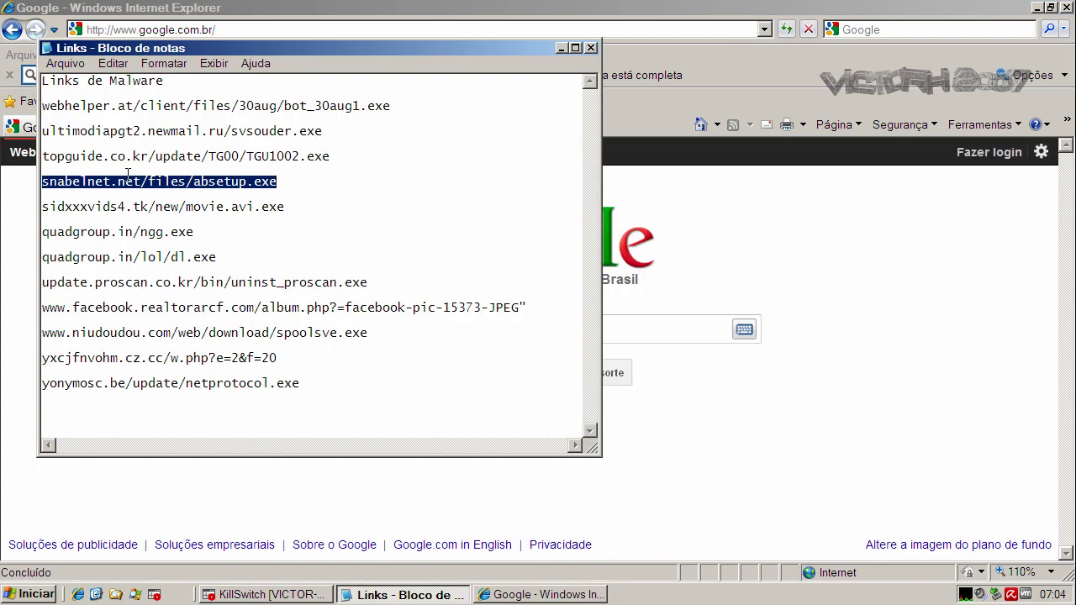
pyautogui.doubleClick(151, 207)
pyautogui.rightClick(151, 207)
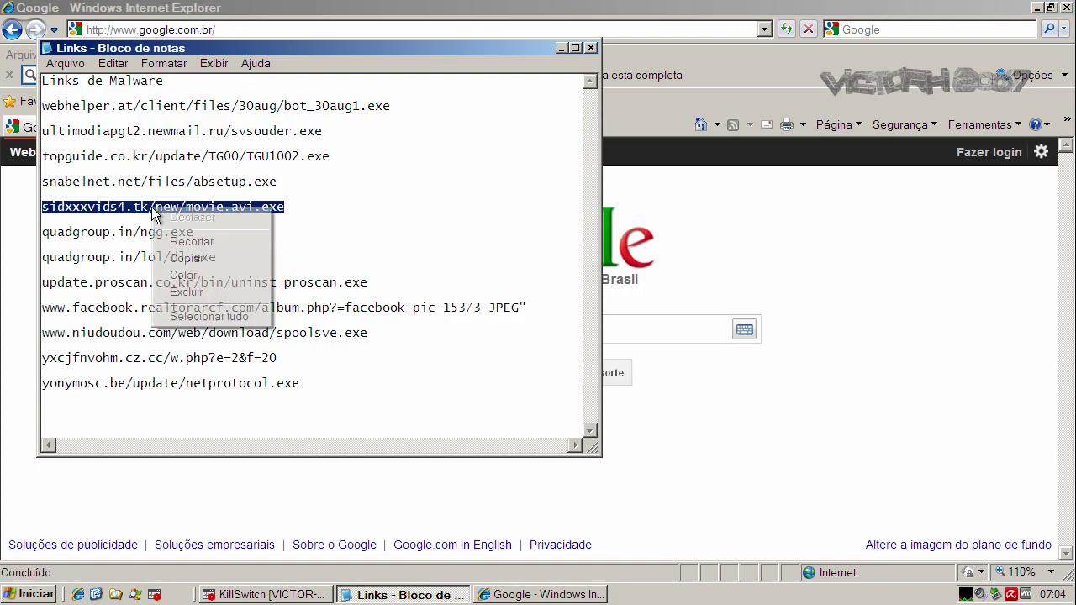
pyautogui.click(193, 258)
# Step: Open the copied movie.avi.exe link in Internet Explorer, choose to run it, and confirm Deny access for the detection
pyautogui.click(190, 30)
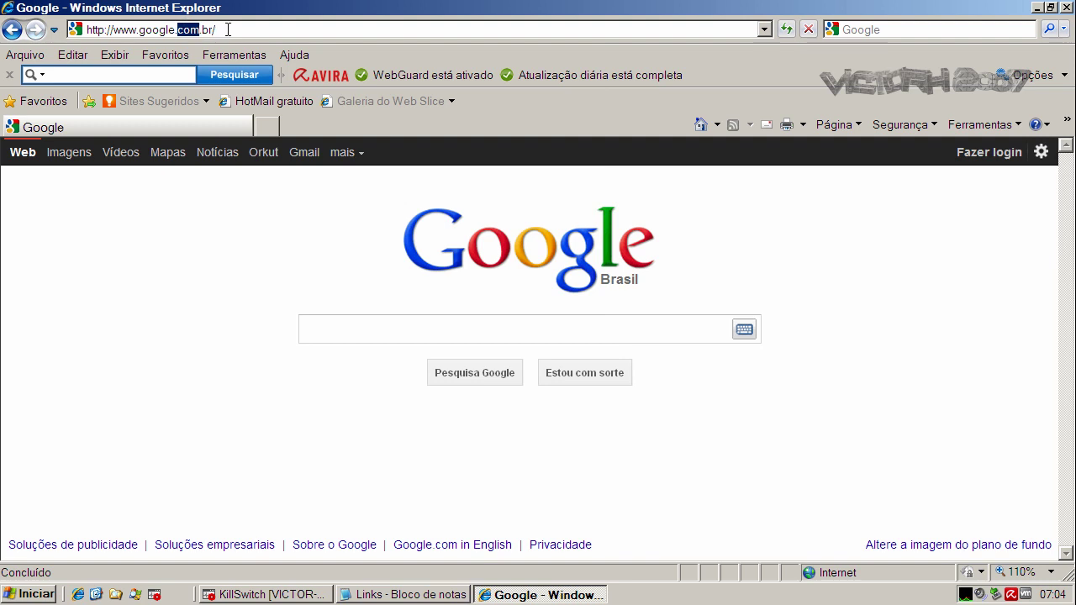
pyautogui.moveTo(217, 29); pyautogui.dragTo(87, 30)
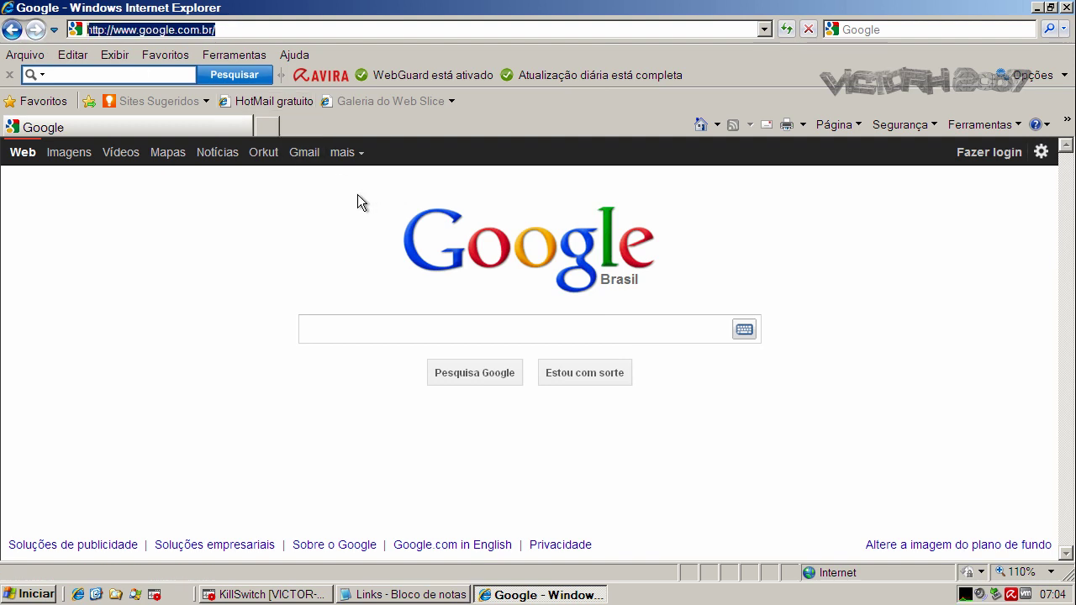
pyautogui.hotkey('ctrl', 'v')
pyautogui.press('Return')
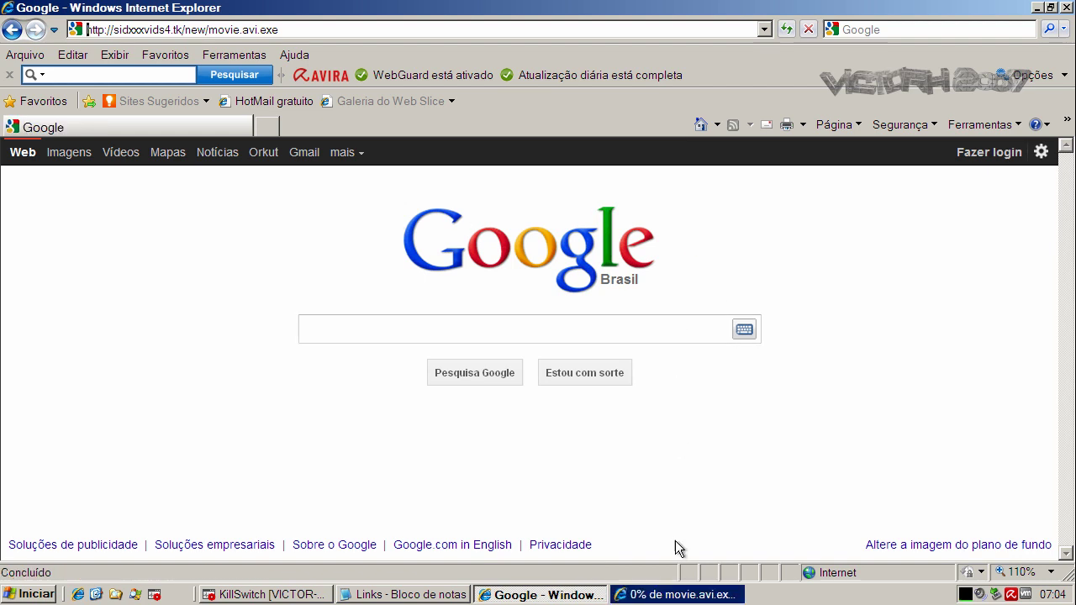
pyautogui.click(526, 311)
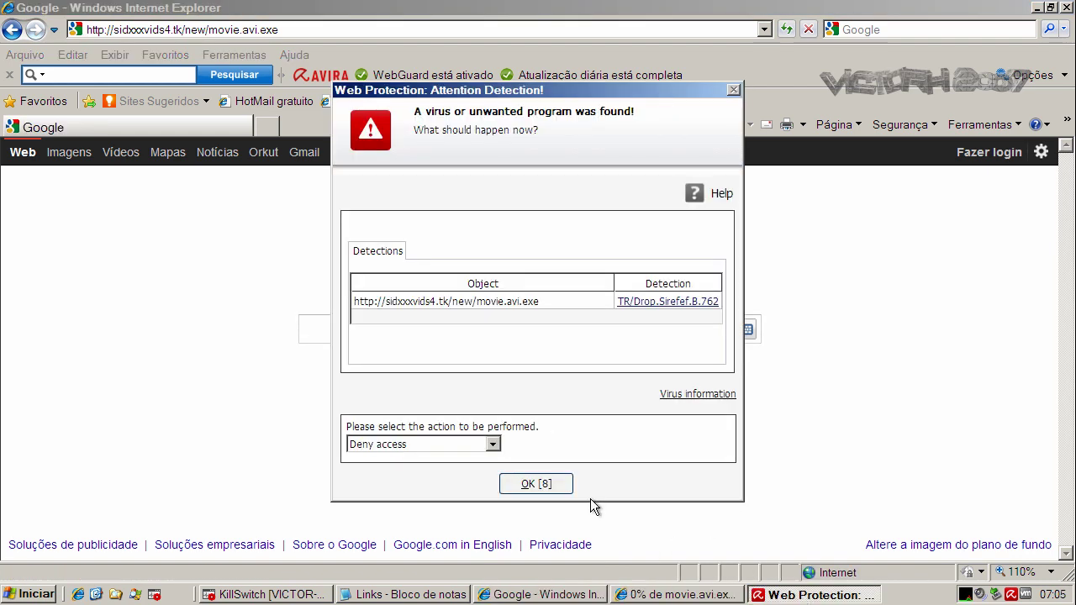
pyautogui.click(547, 483)
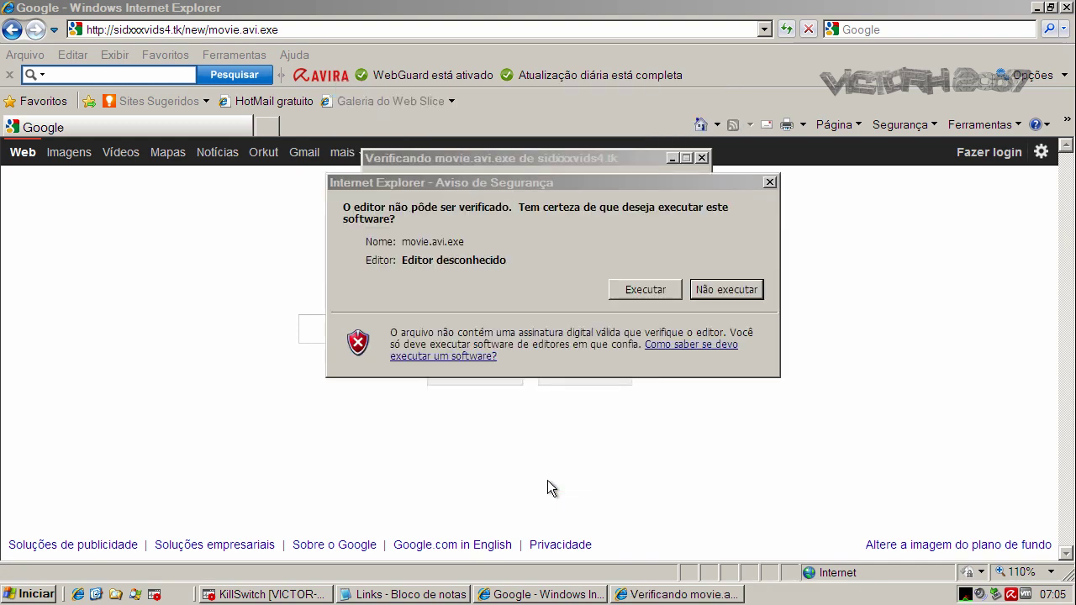
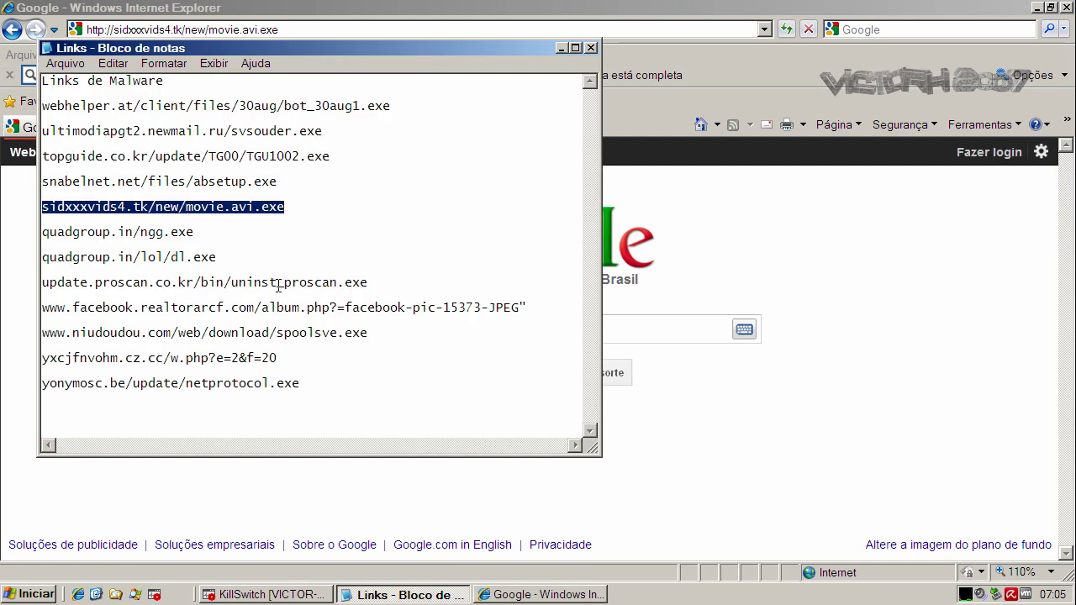
# Step: Copy the quadgroup.in/ngg.exe link from the Links file and open it in Internet Explorer
pyautogui.doubleClick(169, 233)
pyautogui.rightClick(168, 237)
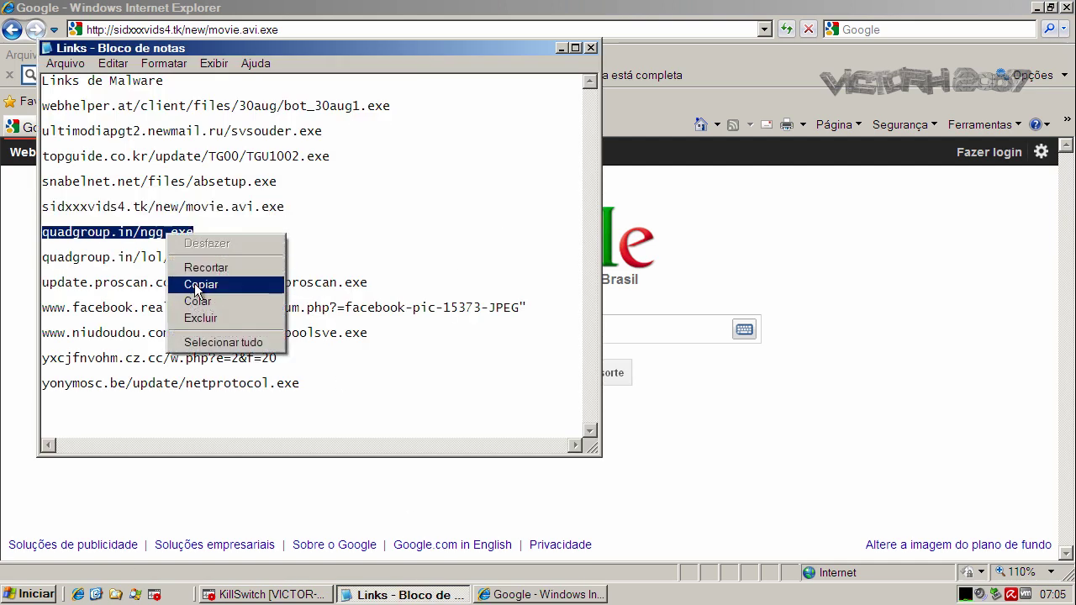
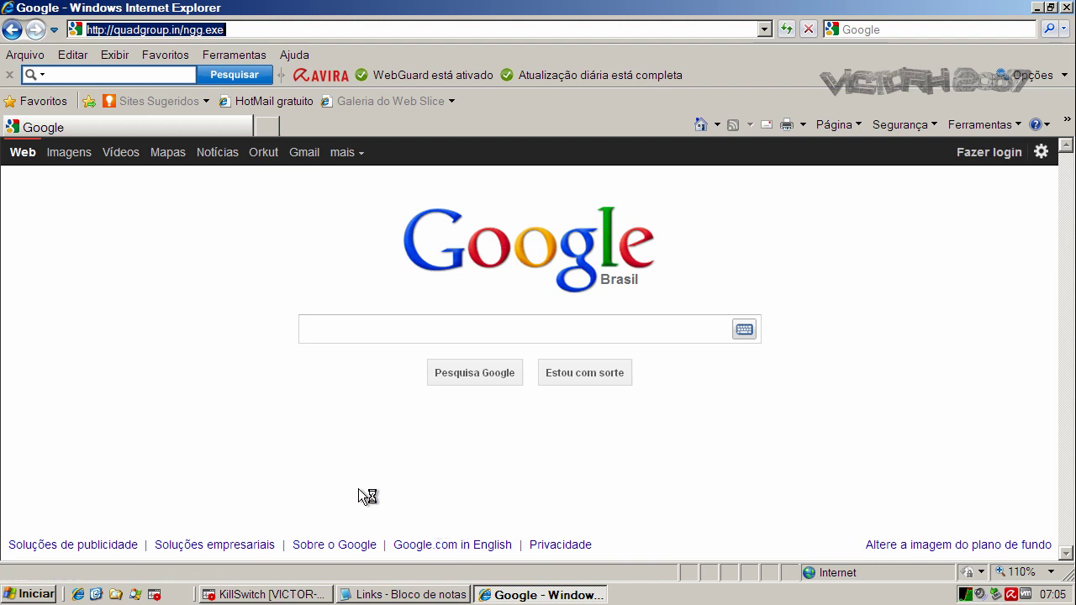
# Step: Copy the quadgroup.in/lol/dl.exe link from the Links file and open it in Internet Explorer
pyautogui.click(395, 594)
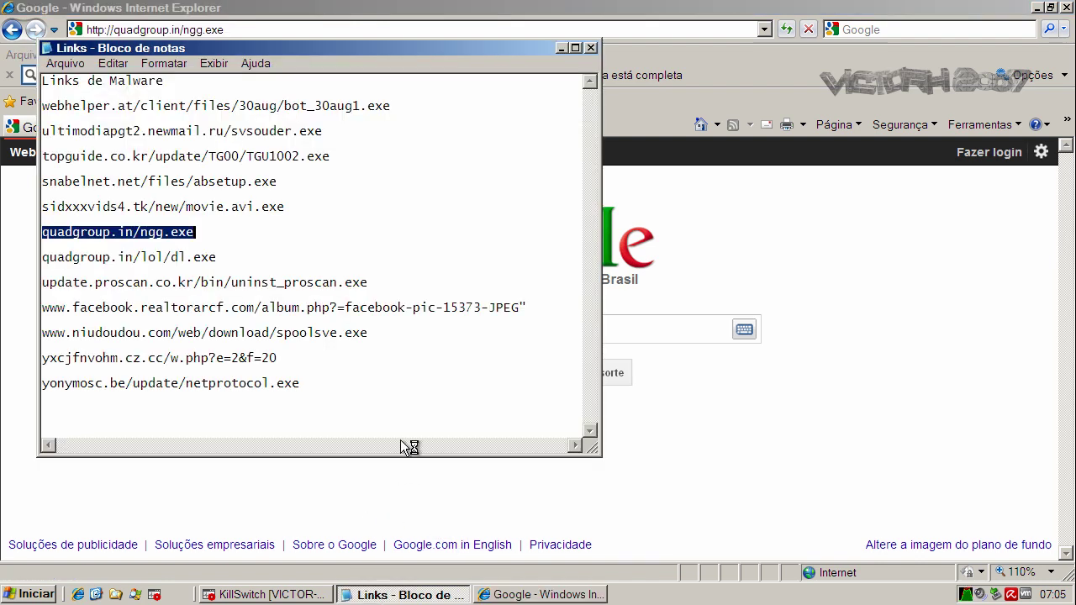
pyautogui.doubleClick(202, 257)
pyautogui.rightClick(200, 260)
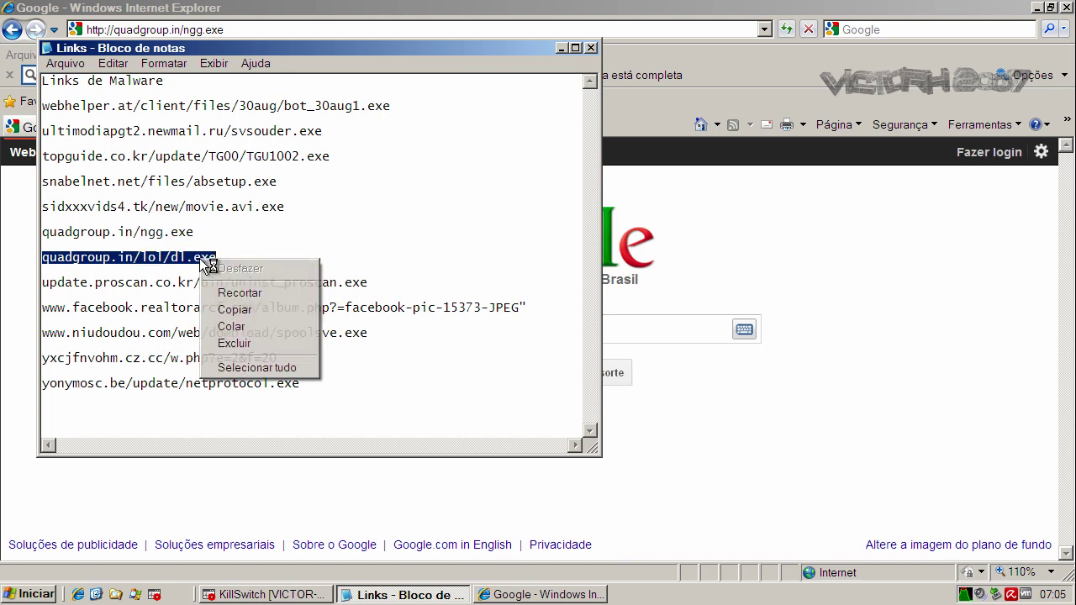
pyautogui.click(231, 309)
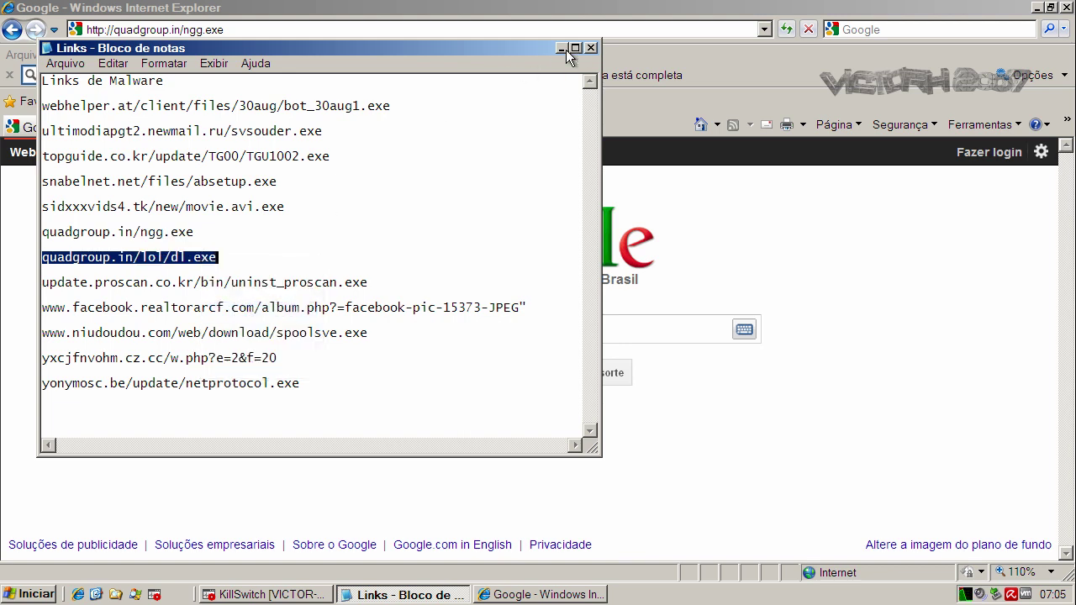
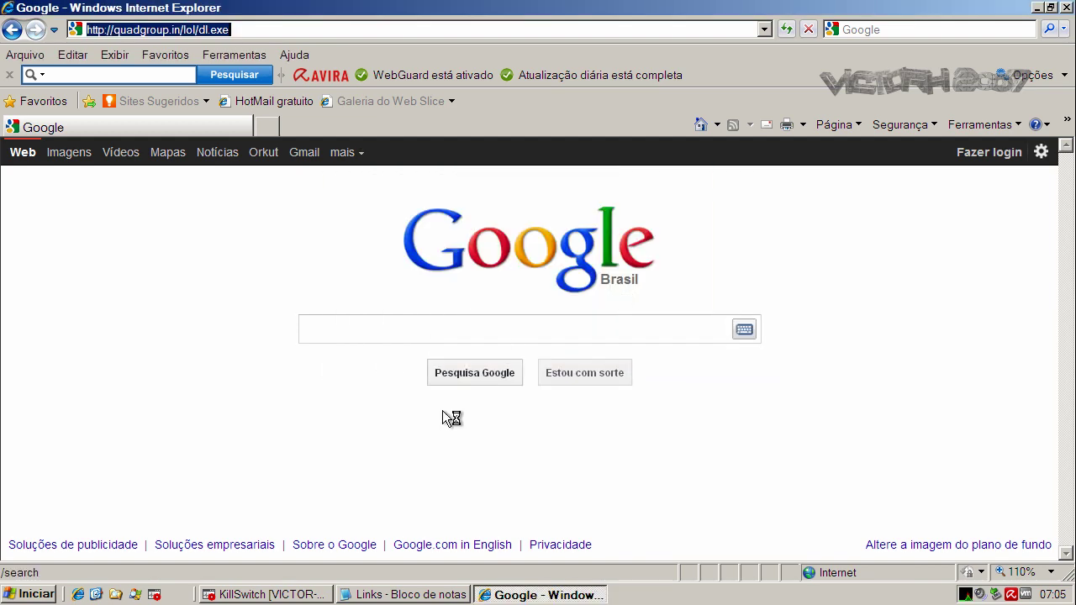
# Step: Check the process list in KillSwitch down to its last entries, and minimize its window
pyautogui.click(318, 589)
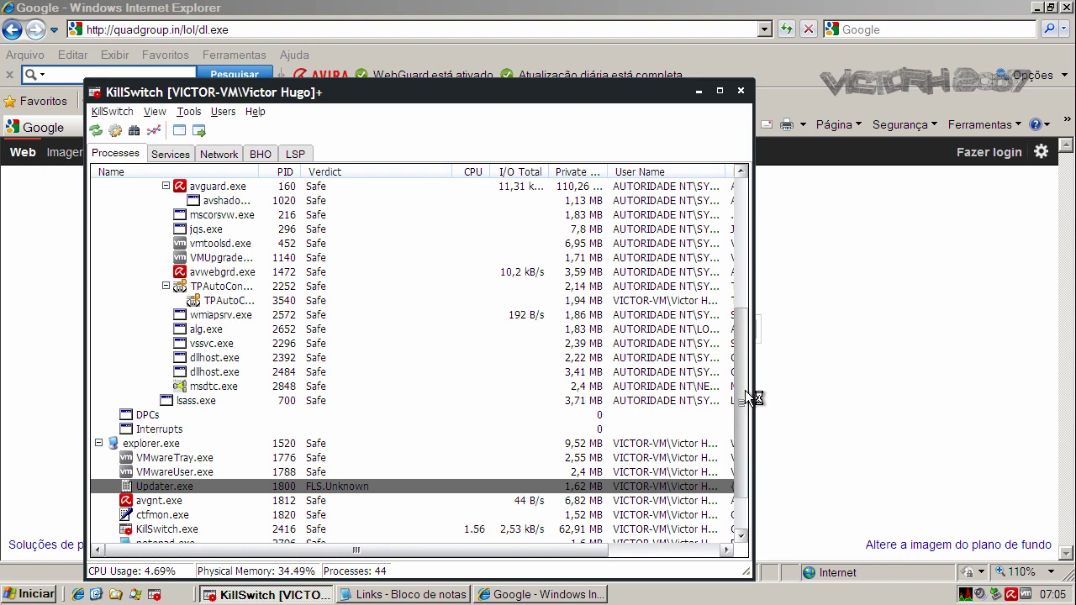
pyautogui.moveTo(745, 390); pyautogui.dragTo(738, 422)
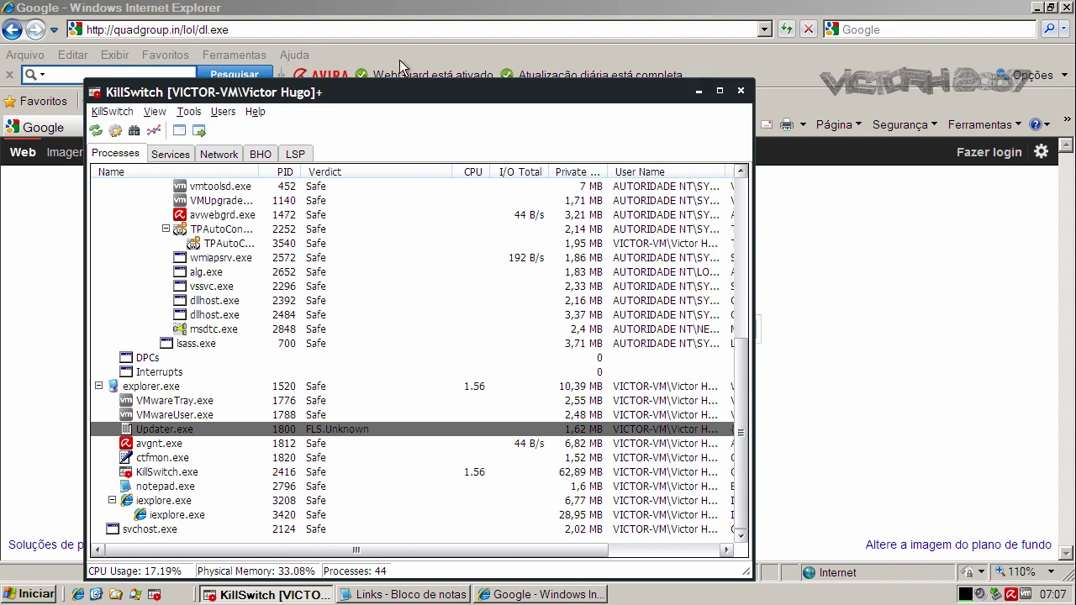
pyautogui.click(694, 91)
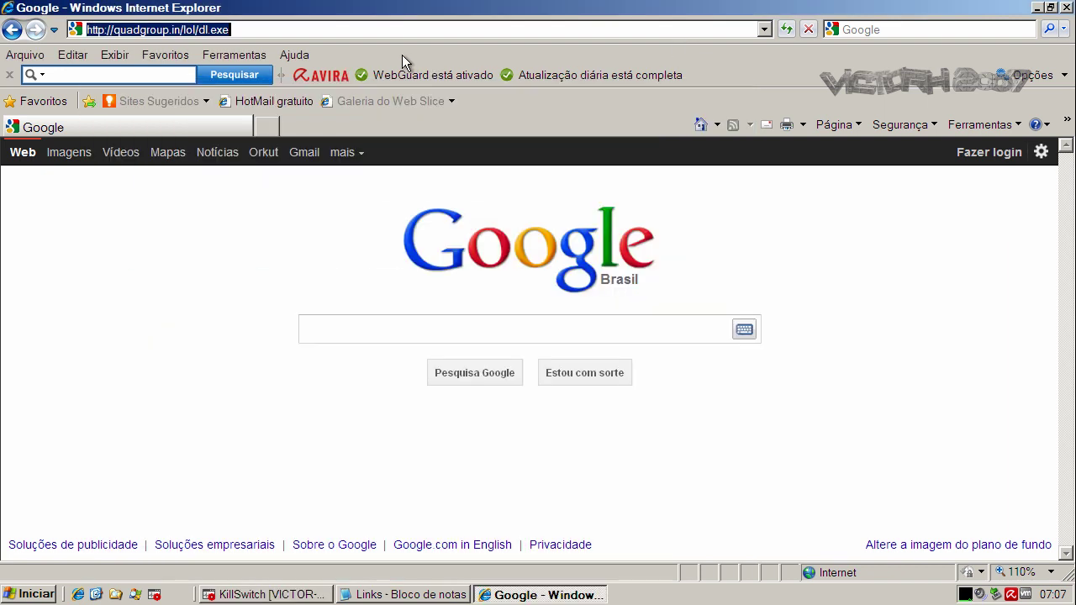
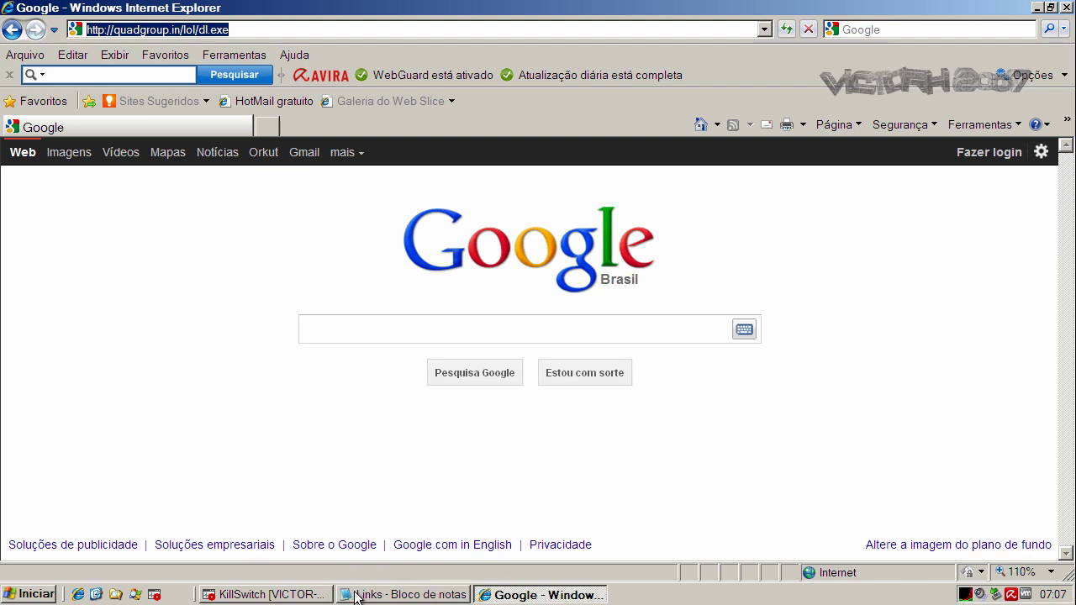
# Step: Copy the update.proscan.co.kr/bin/uninst_proscan.exe link from the Links file, open it in Internet Explorer, and return to the home page
pyautogui.click(355, 597)
pyautogui.doubleClick(285, 282)
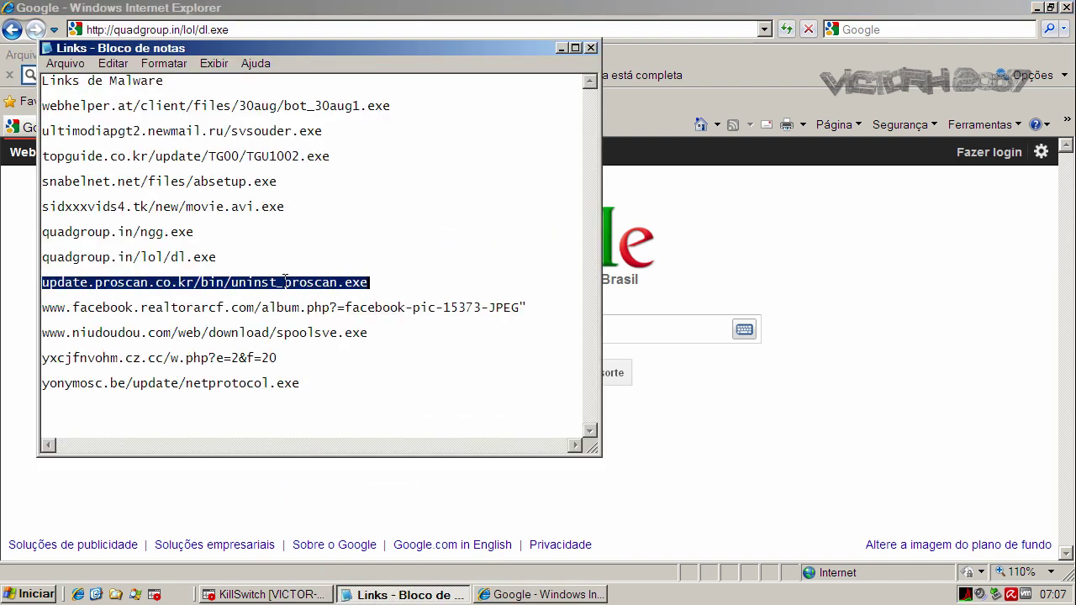
pyautogui.rightClick(285, 283)
pyautogui.click(313, 333)
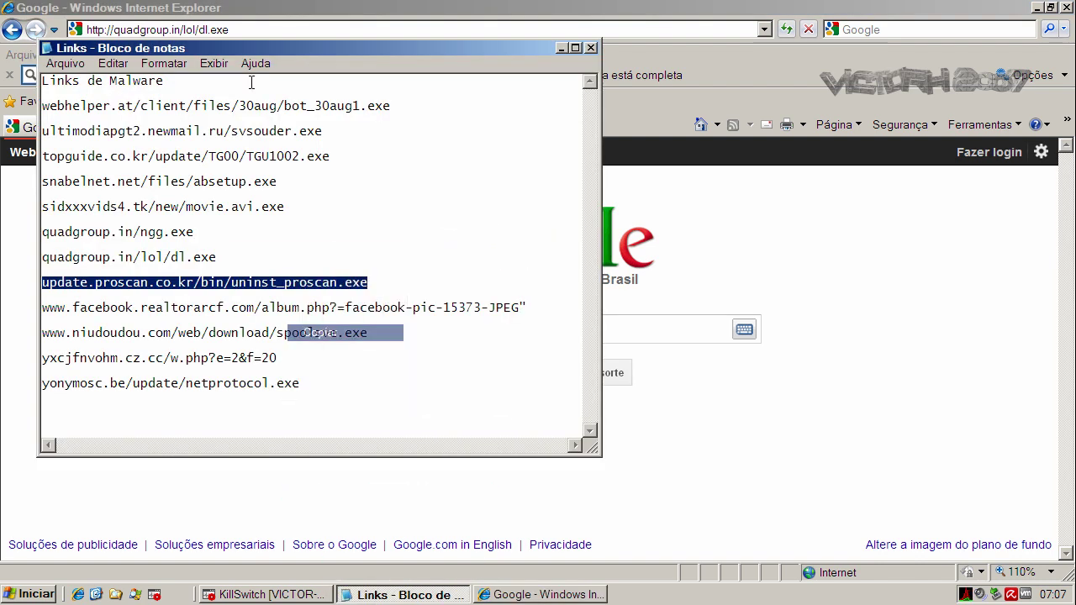
pyautogui.click(241, 29)
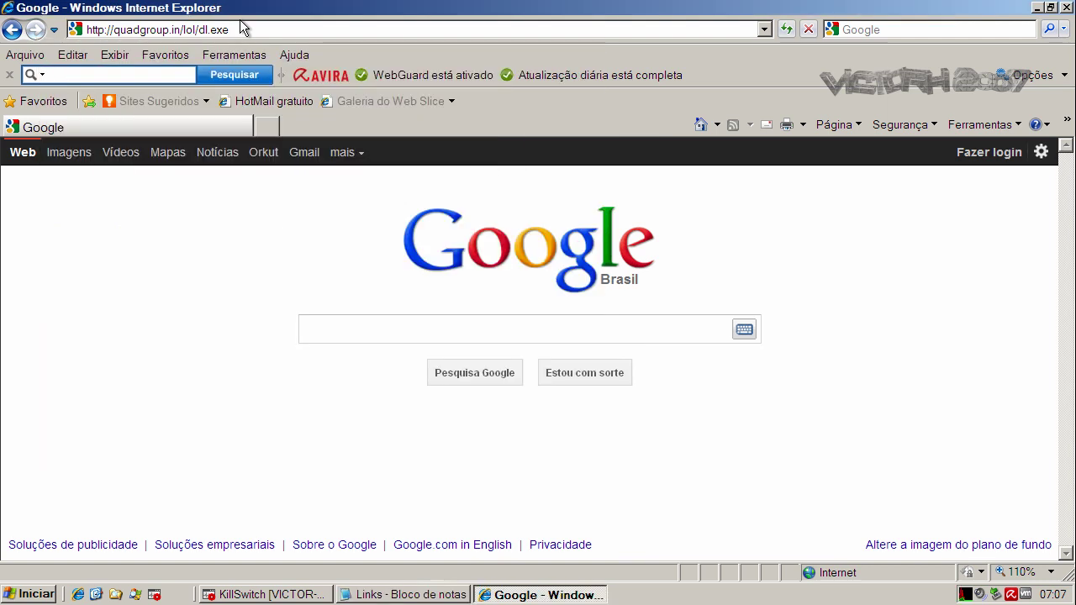
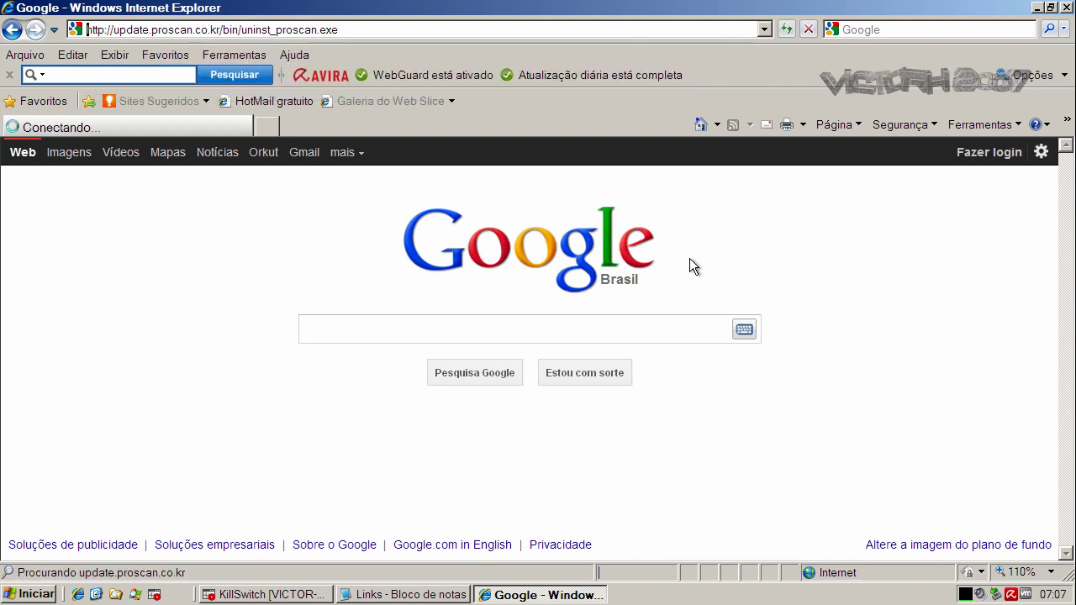
pyautogui.press('Return')
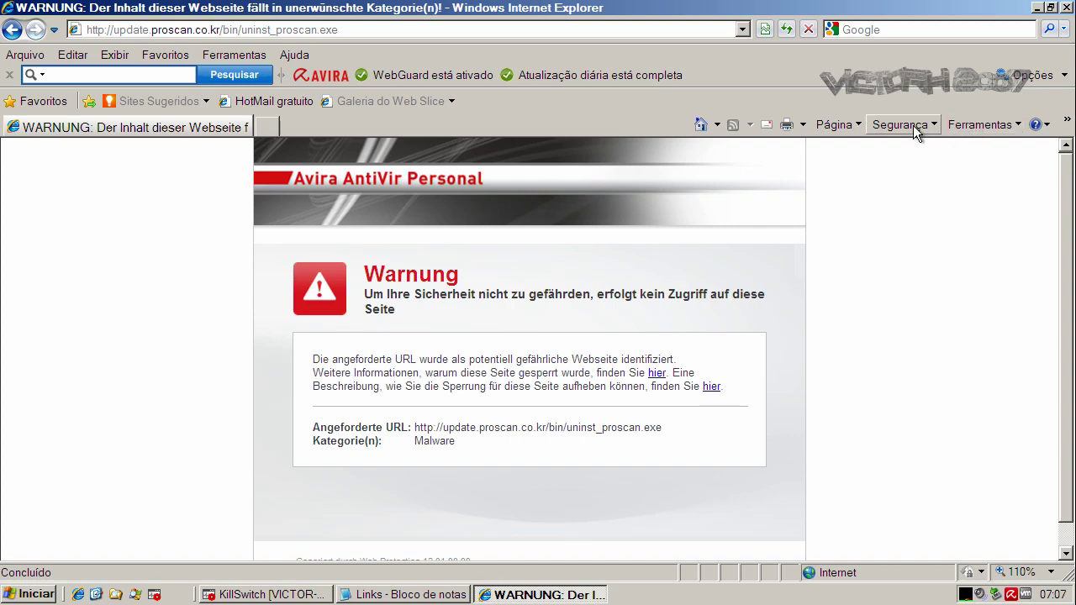
pyautogui.click(704, 125)
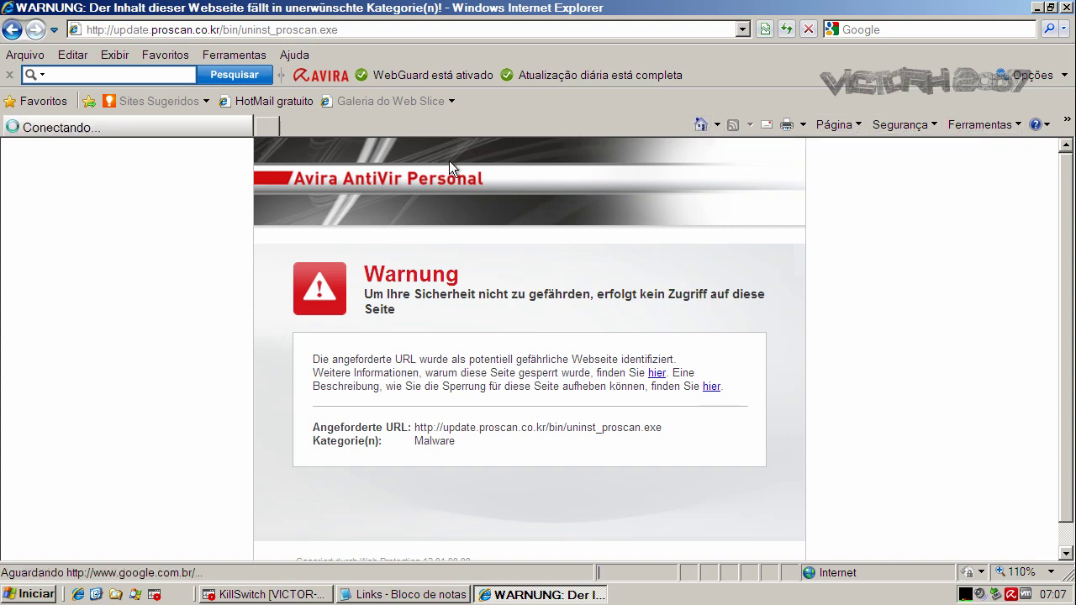
pyautogui.click(448, 592)
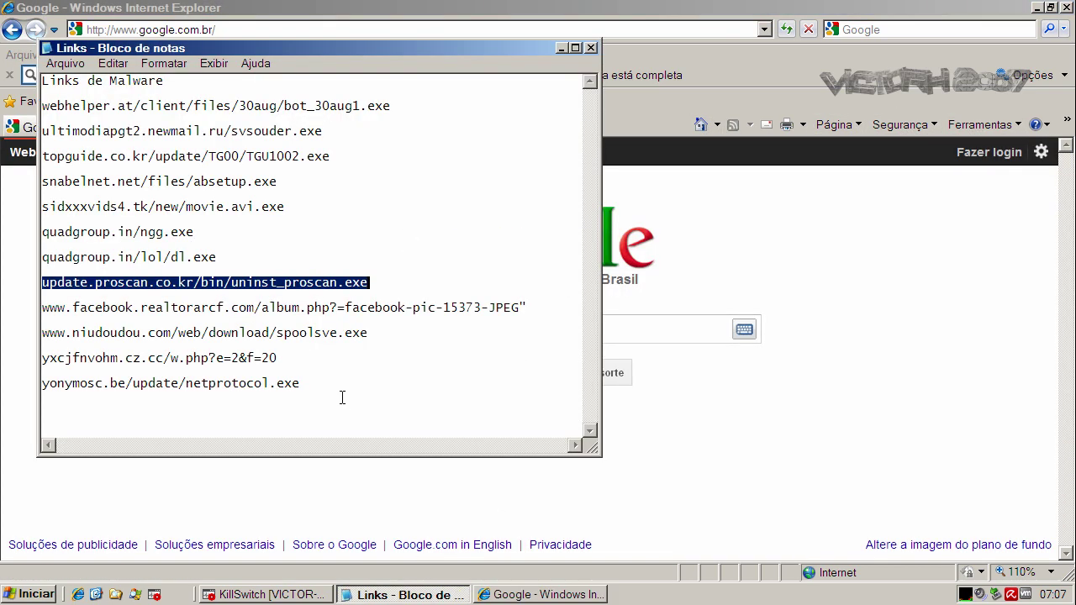
pyautogui.click(247, 308)
pyautogui.doubleClick(247, 308)
pyautogui.rightClick(247, 307)
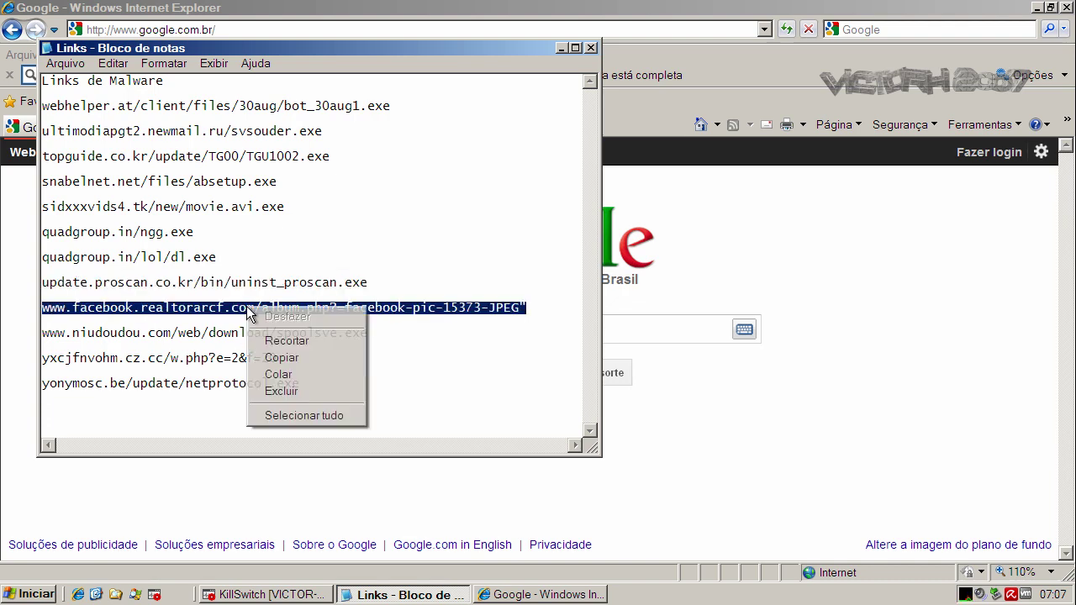
pyautogui.click(277, 358)
pyautogui.click(173, 31)
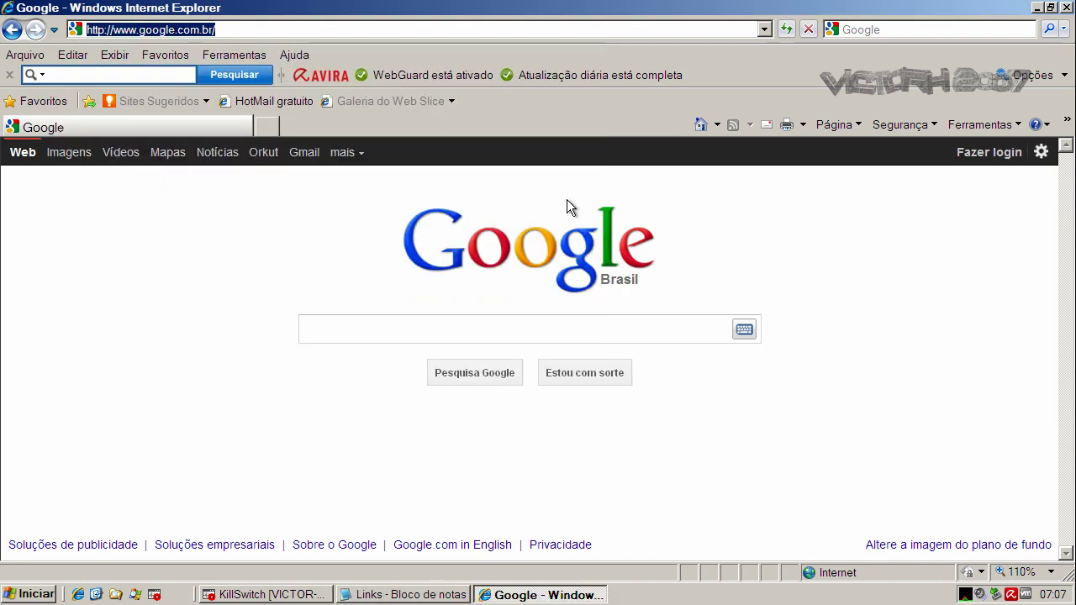
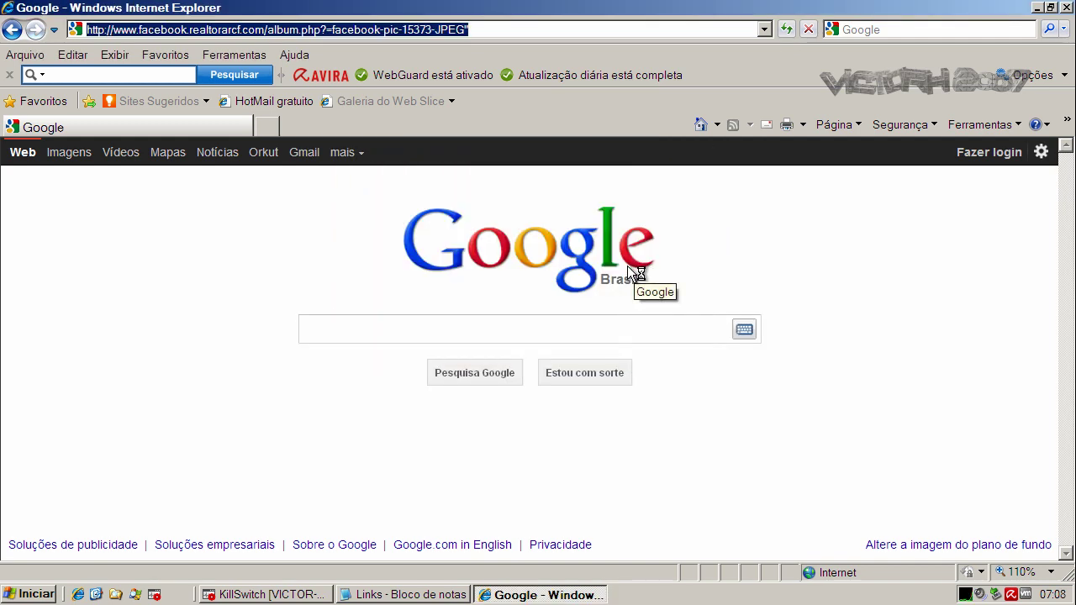
pyautogui.click(421, 594)
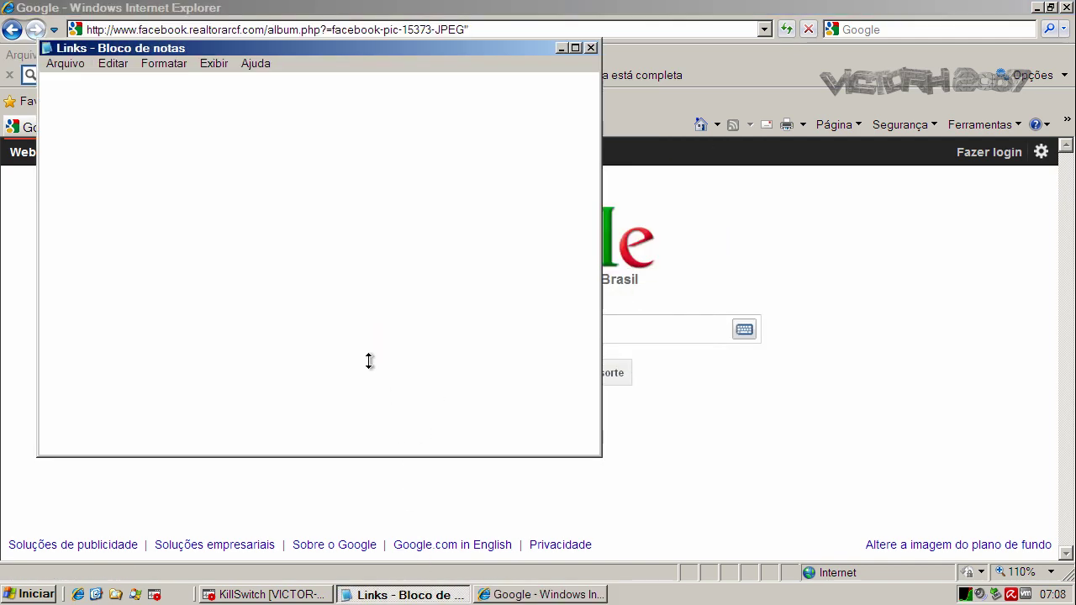
pyautogui.doubleClick(320, 332)
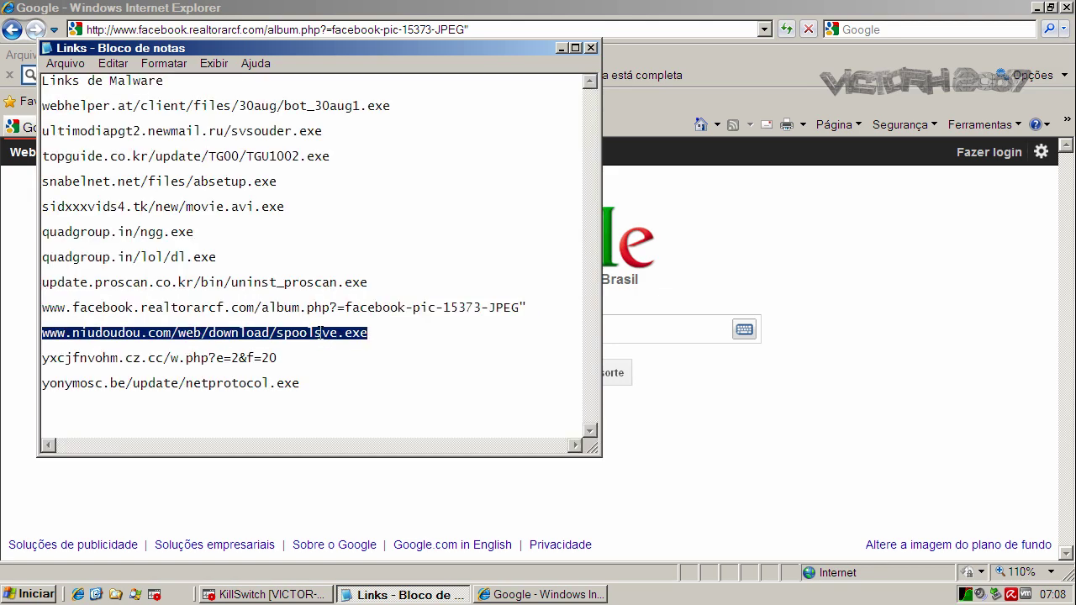
pyautogui.rightClick(321, 333)
pyautogui.click(354, 385)
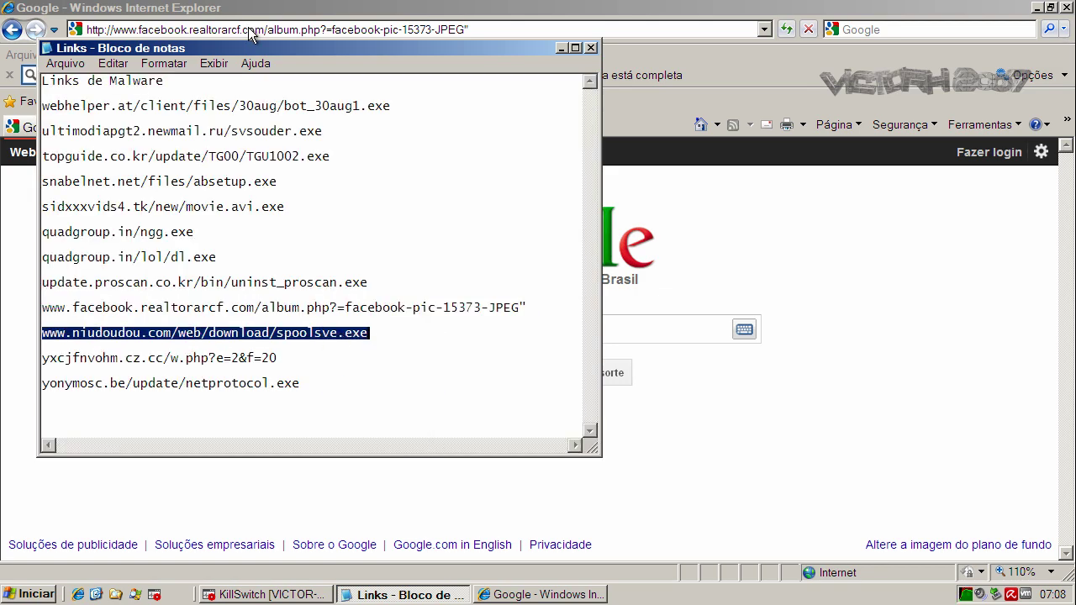
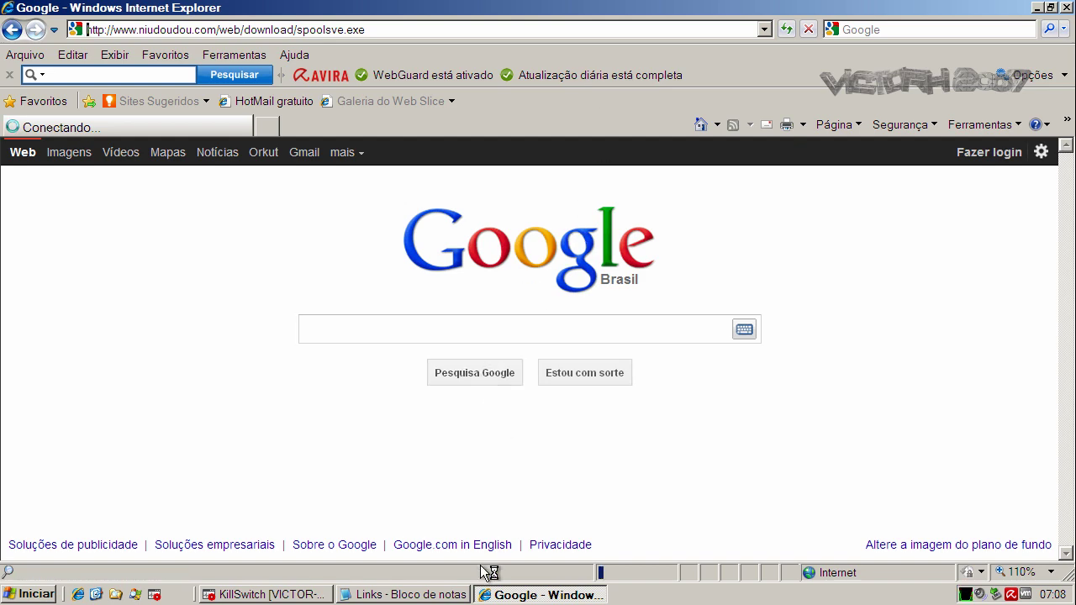
# Step: Bring up KillSwitch, choose to run the spoolsve.exe download, and confirm Deny access for the detection
pyautogui.click(310, 596)
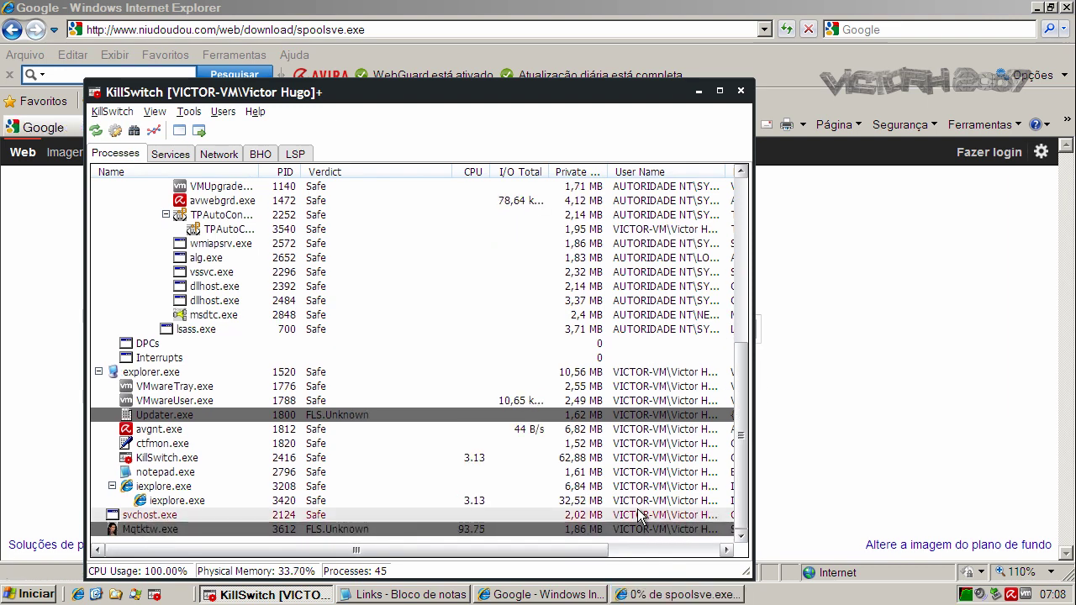
pyautogui.click(538, 304)
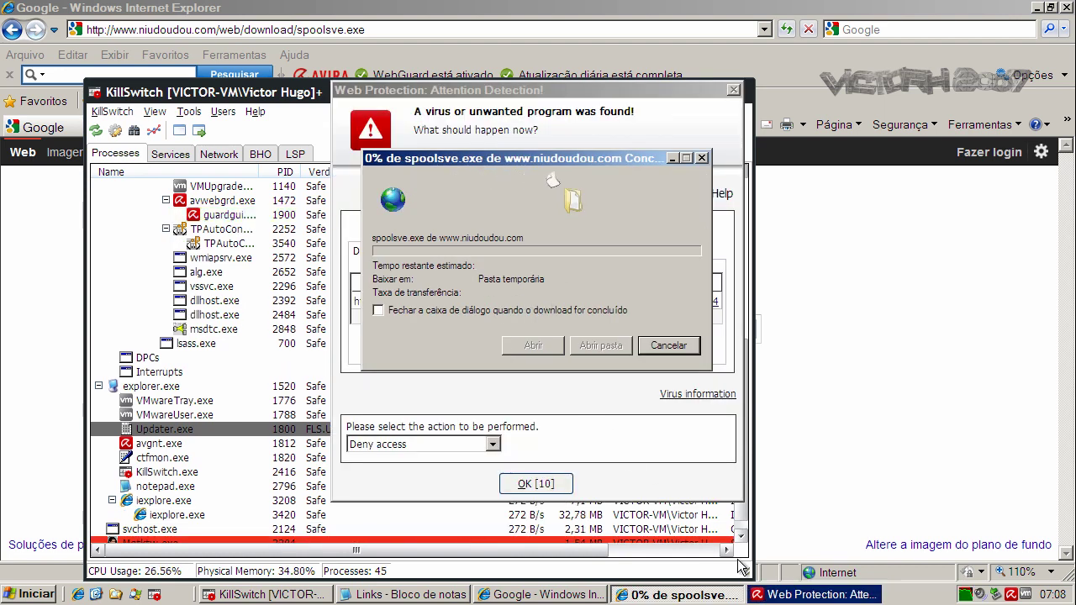
pyautogui.click(790, 595)
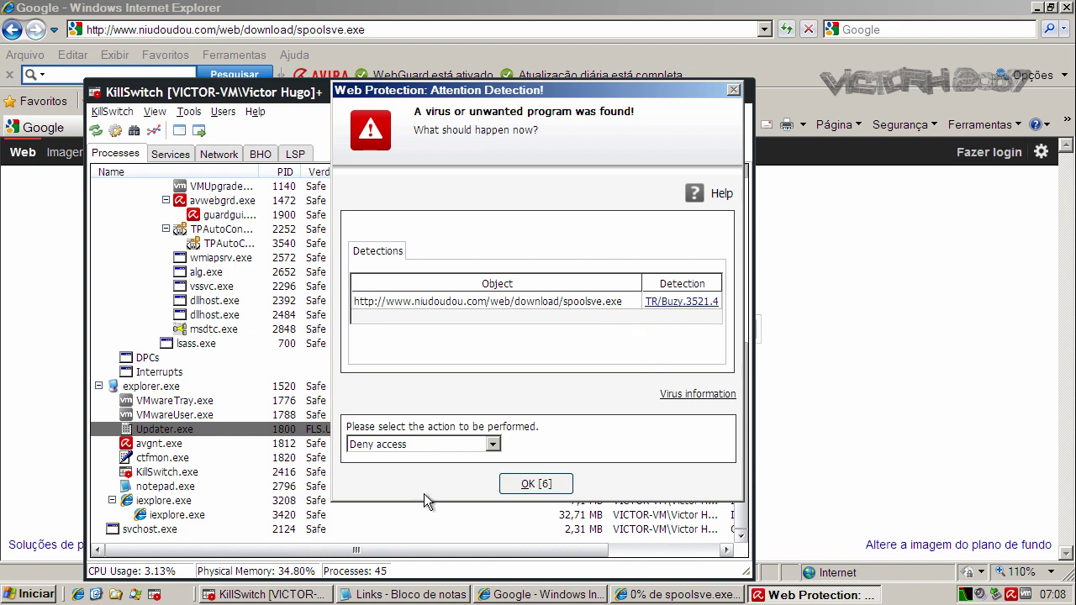
pyautogui.click(551, 485)
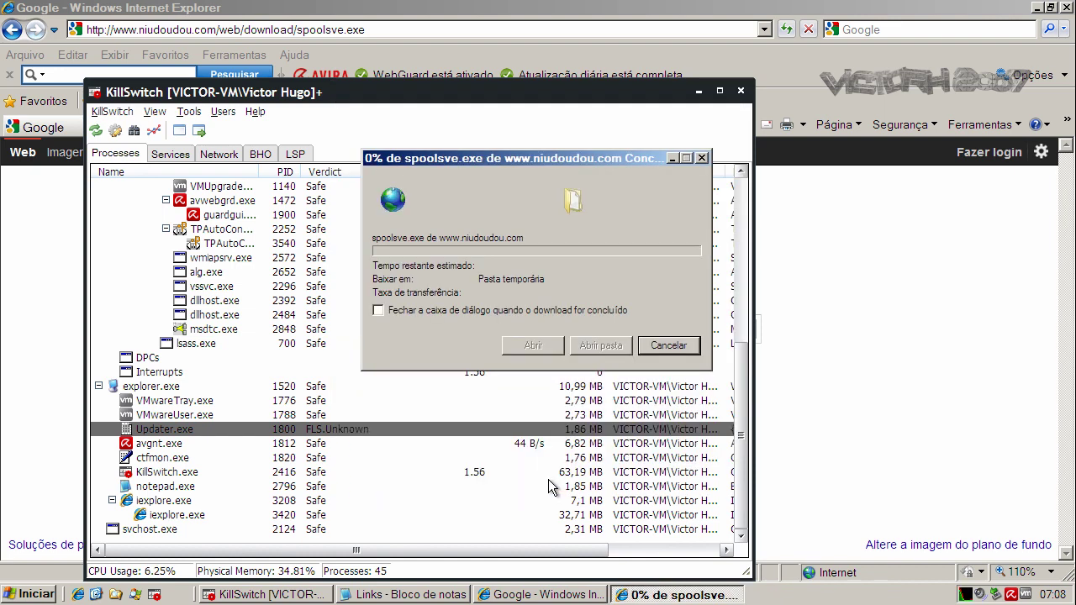
# Step: Allow spoolsve.exe to run, dismiss the application error, and minimize KillSwitch
pyautogui.click(636, 273)
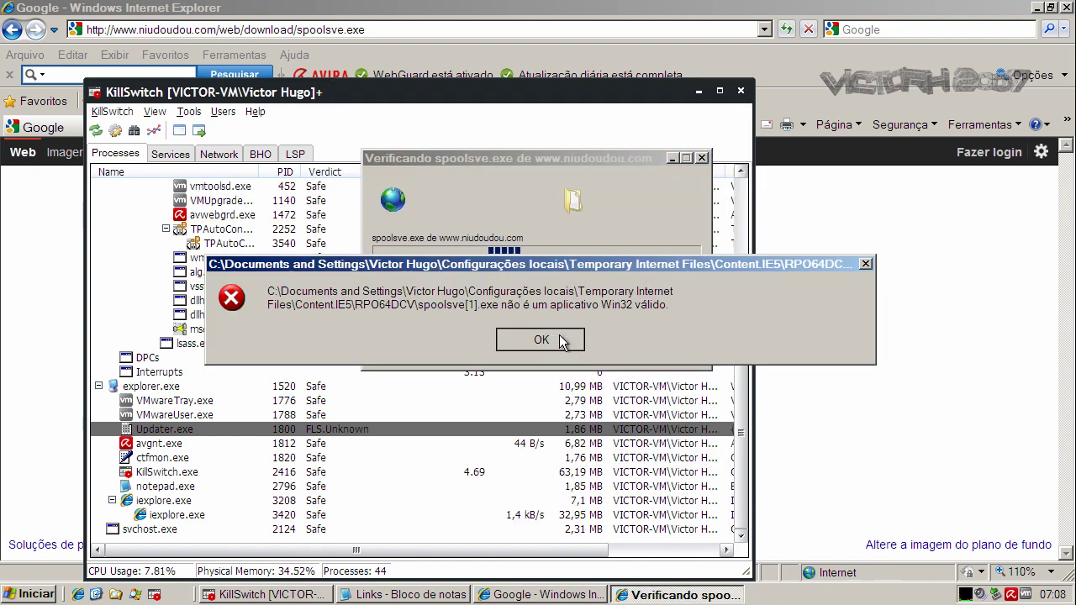
pyautogui.click(561, 340)
pyautogui.click(697, 93)
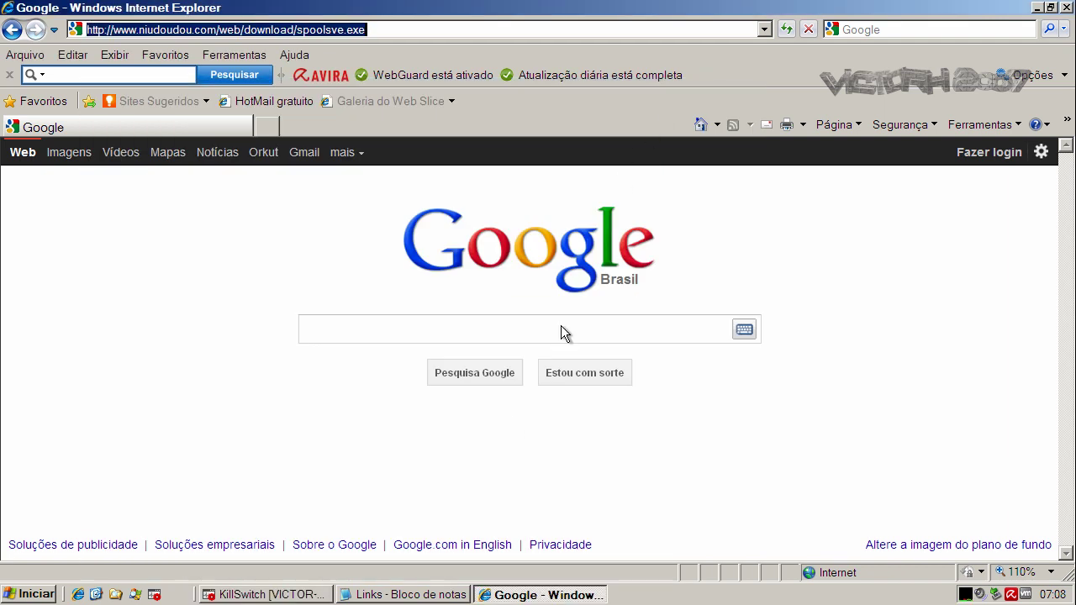
# Step: Copy the yxcjfnvohm.cz.cc/w.php?e=2&f=20 link from the Links file and open it in Internet Explorer
pyautogui.click(399, 595)
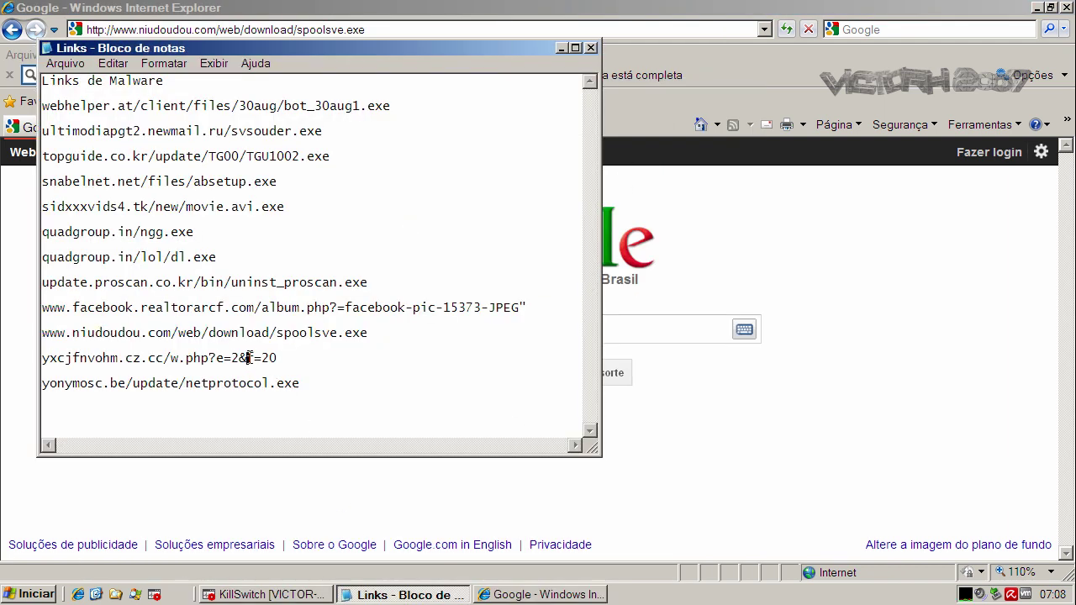
pyautogui.doubleClick(250, 358)
pyautogui.rightClick(249, 358)
pyautogui.click(281, 410)
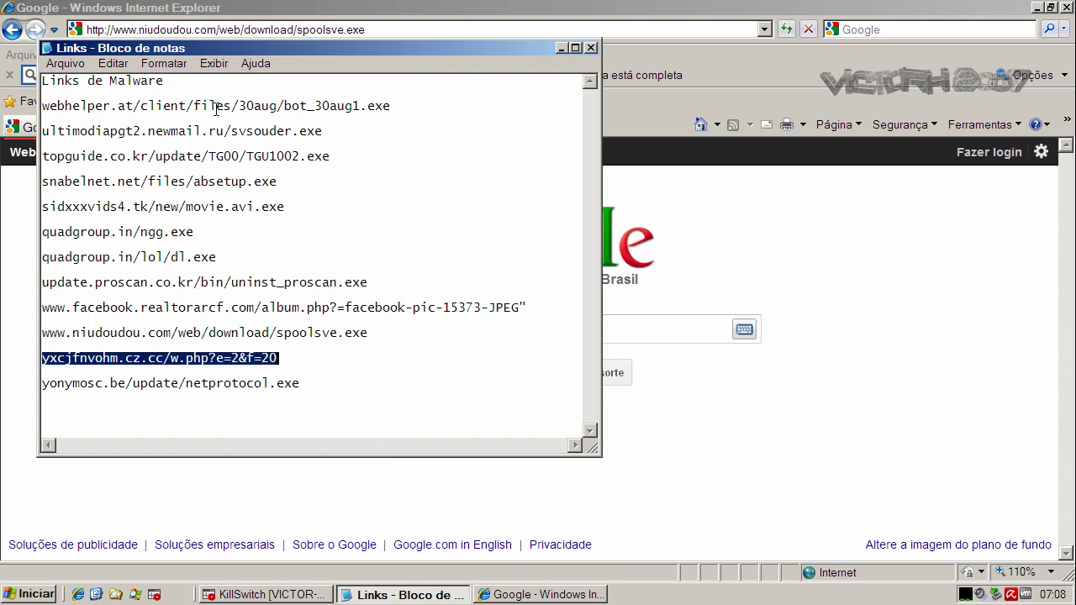
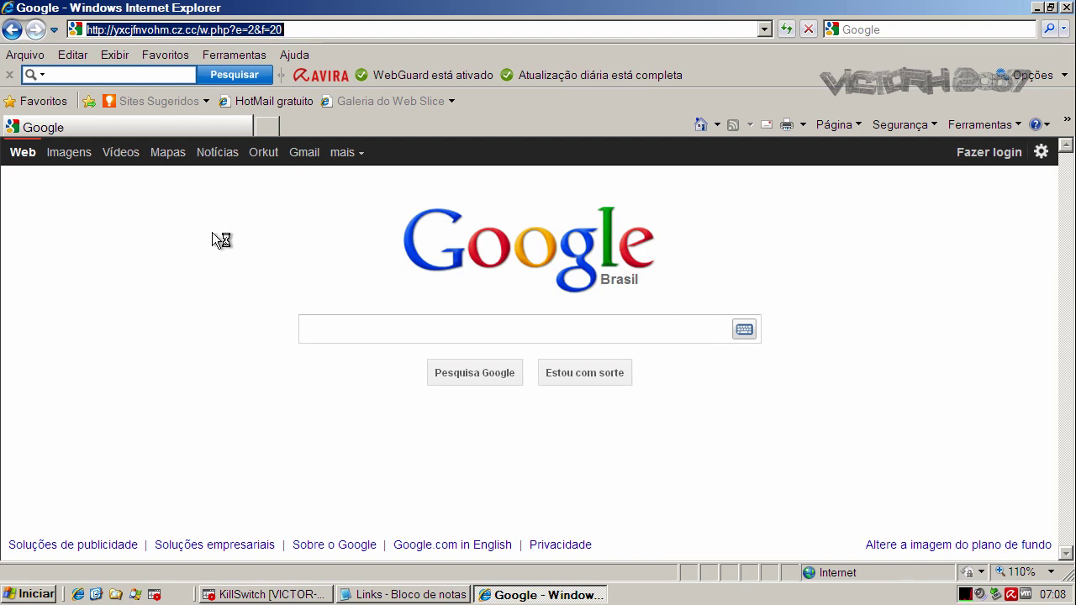
# Step: Copy the yonymosc.be/update/netprotocol.exe link from the Links file and open it in Internet Explorer
pyautogui.click(360, 593)
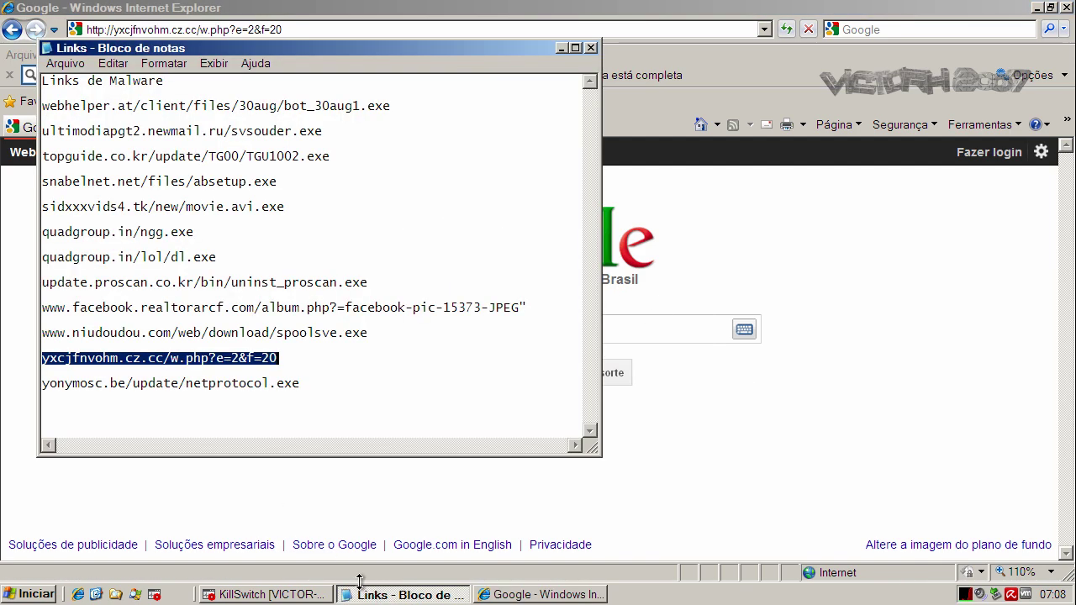
pyautogui.doubleClick(265, 383)
pyautogui.rightClick(266, 382)
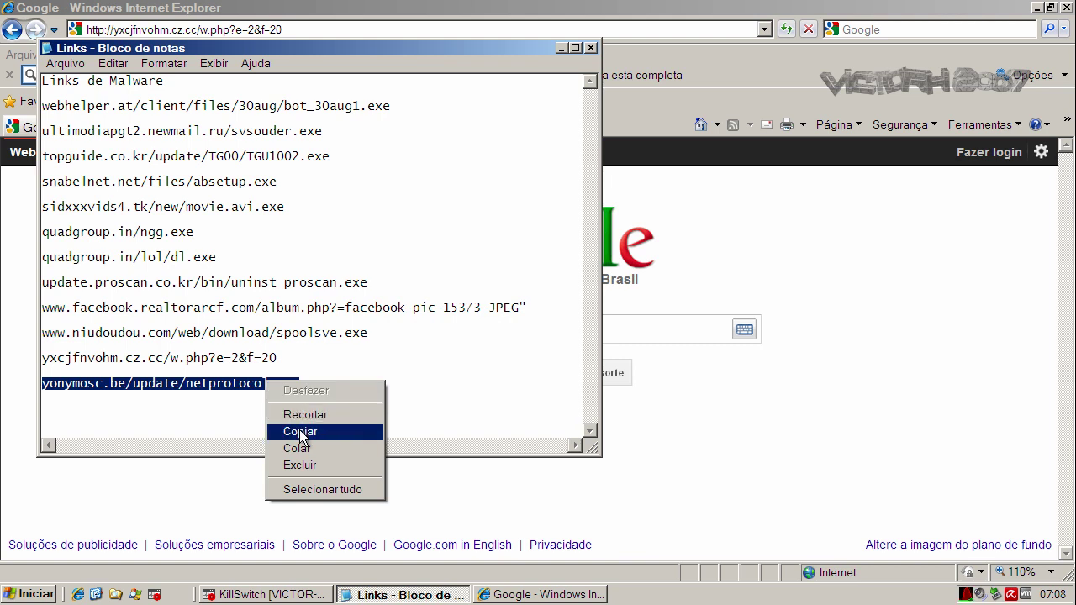
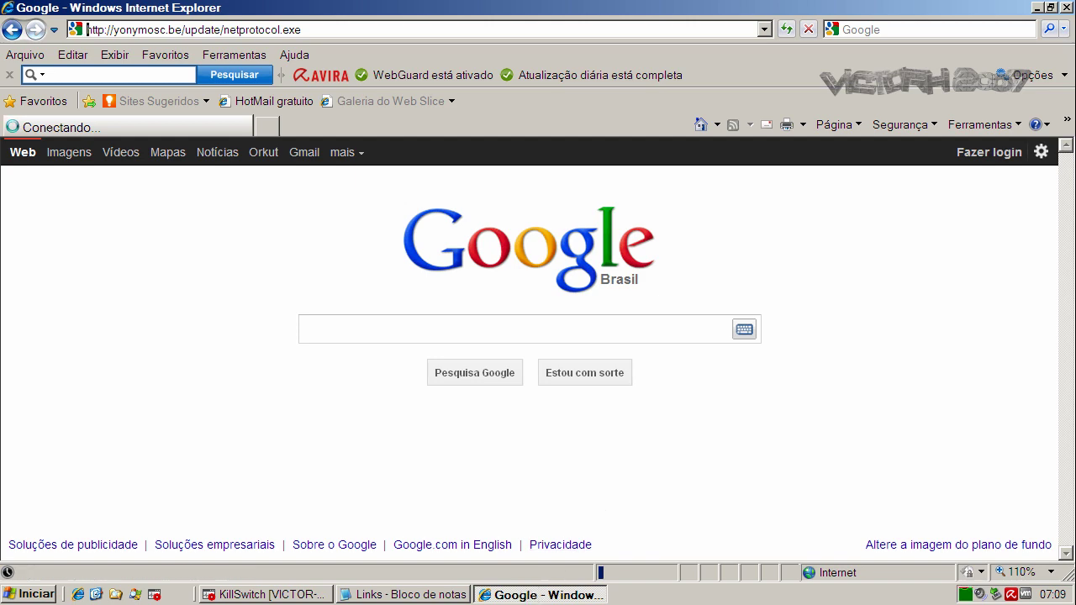
# Step: Bring up KillSwitch to watch the processes, and run netprotocol.exe despite its unknown publisher
pyautogui.click(317, 597)
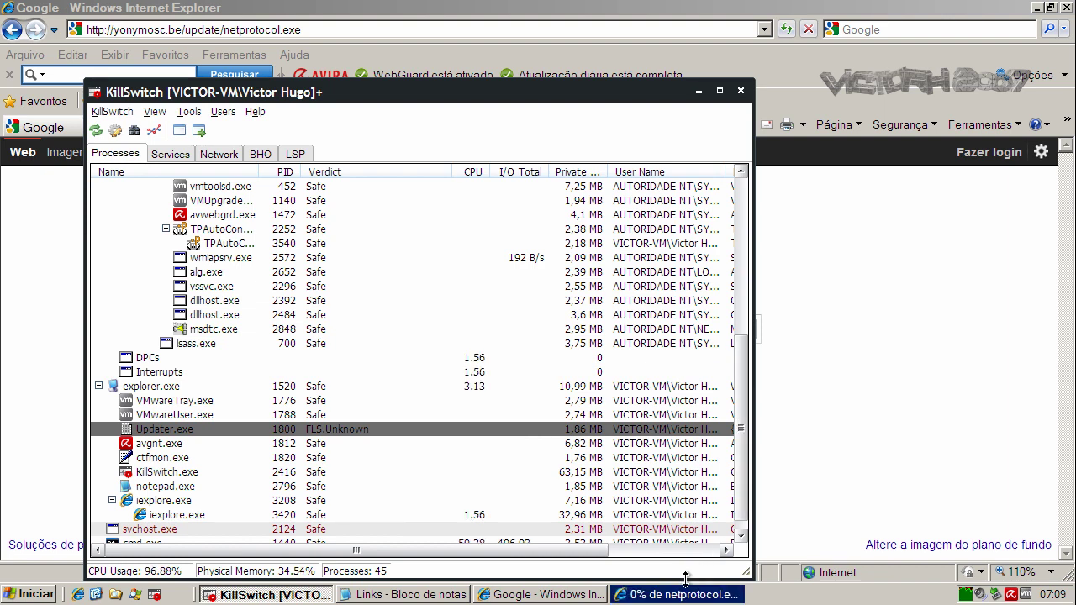
pyautogui.click(514, 302)
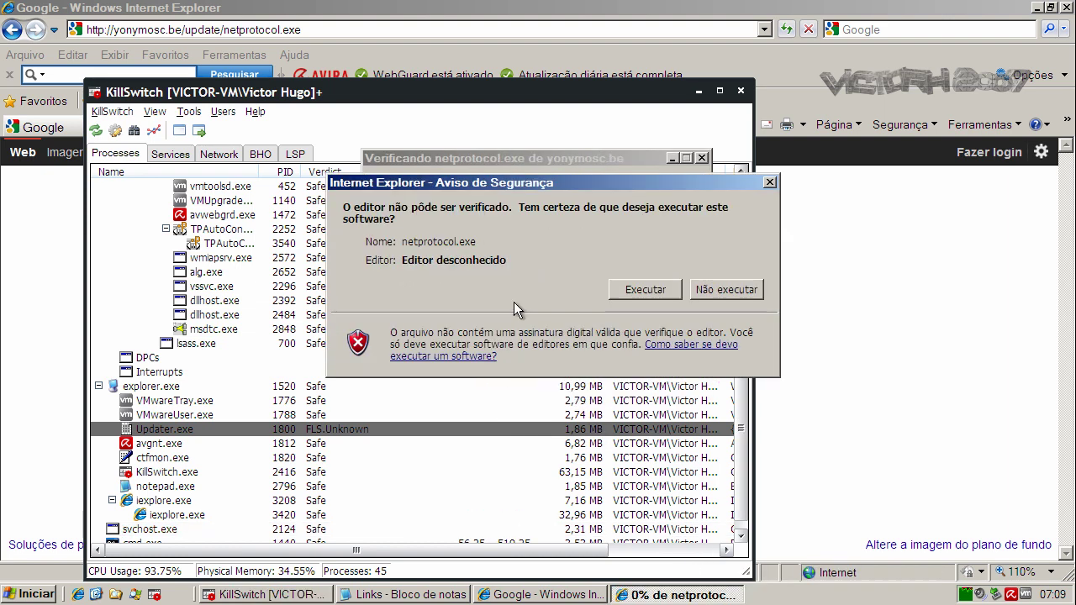
pyautogui.click(672, 288)
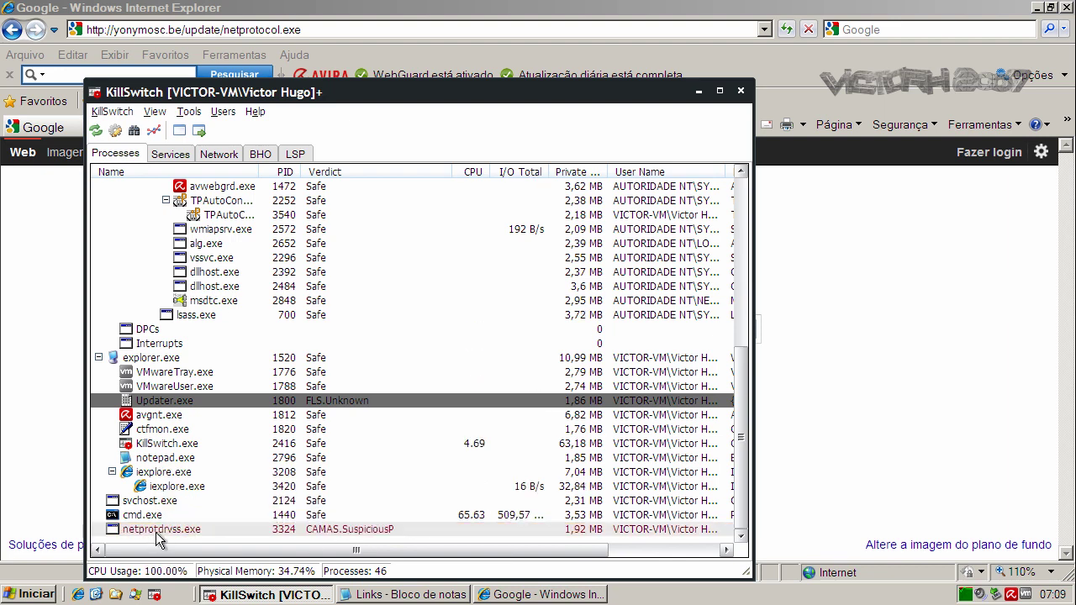
# Step: Minimize KillSwitch, and close Internet Explorer and the Links file
pyautogui.click(698, 91)
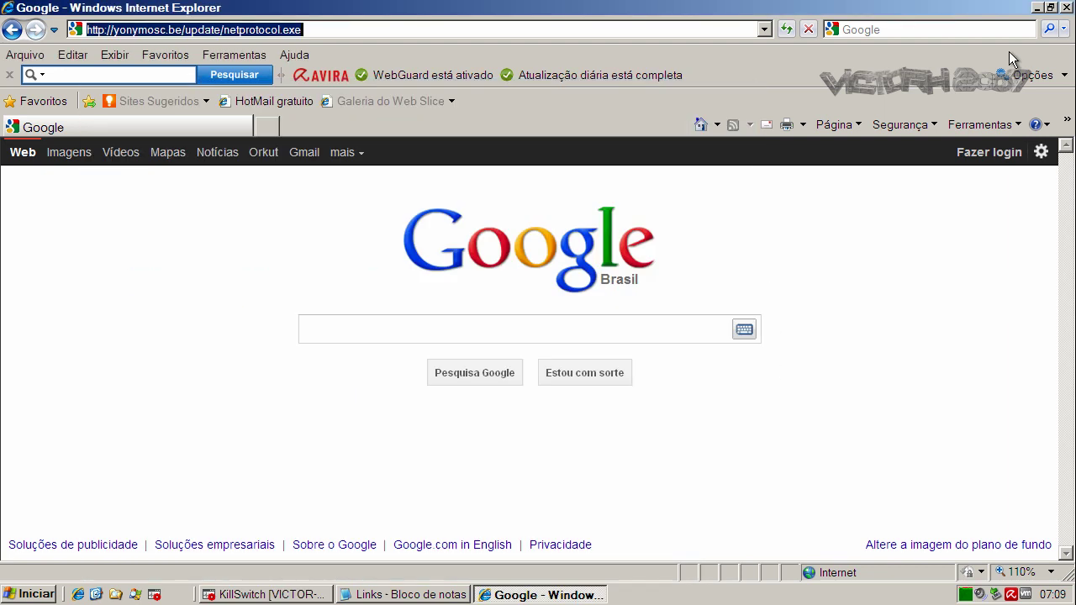
pyautogui.click(1068, 8)
pyautogui.click(591, 48)
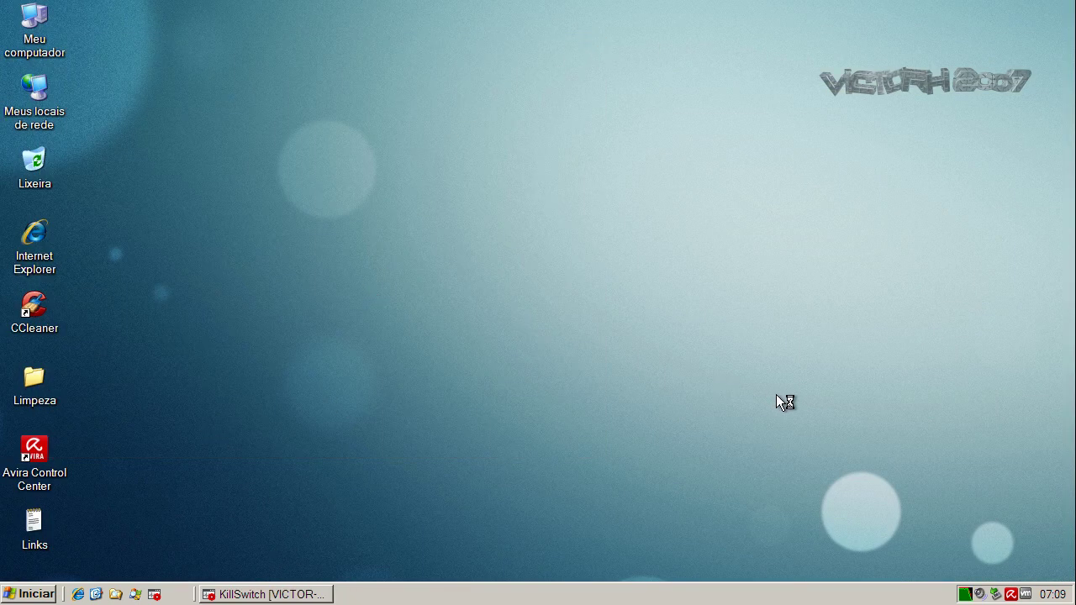
# Step: Open Avira Free Antivirus and start a Complete system scan from its System Scanner
pyautogui.rightClick(1014, 590)
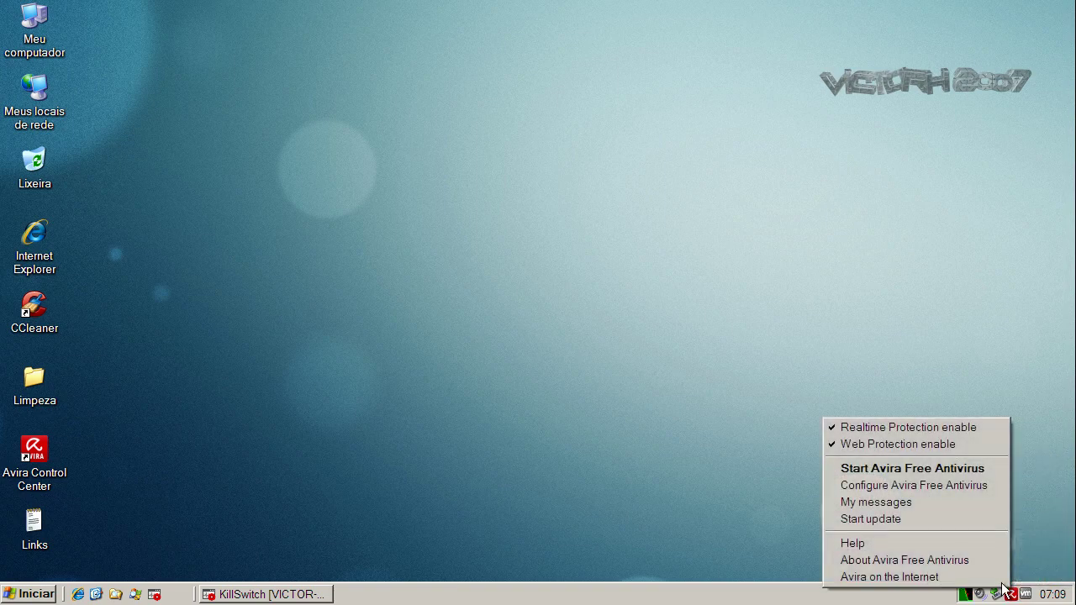
pyautogui.click(932, 469)
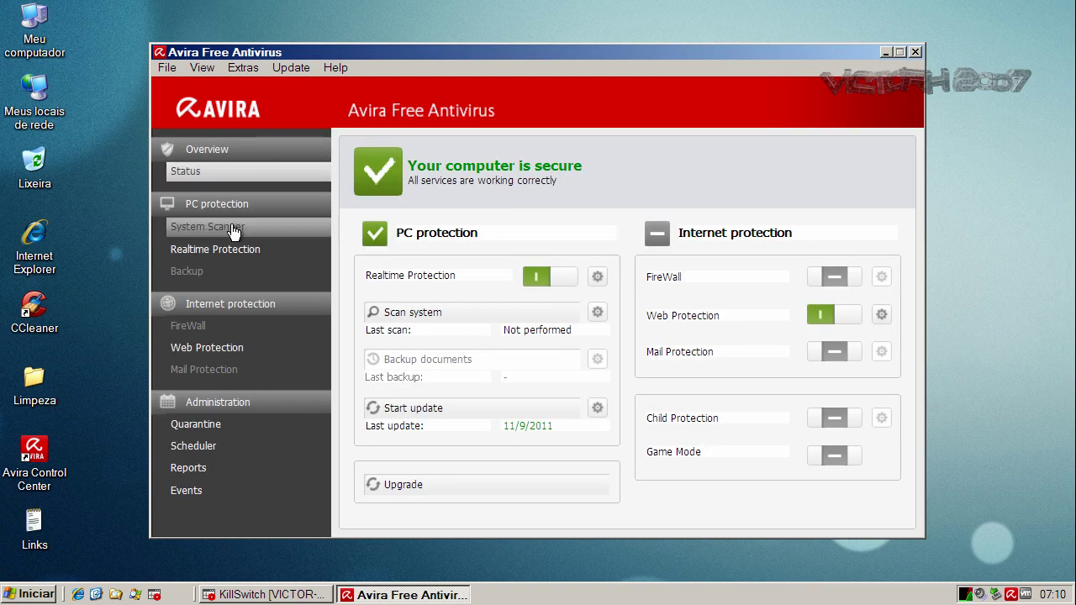
pyautogui.click(251, 225)
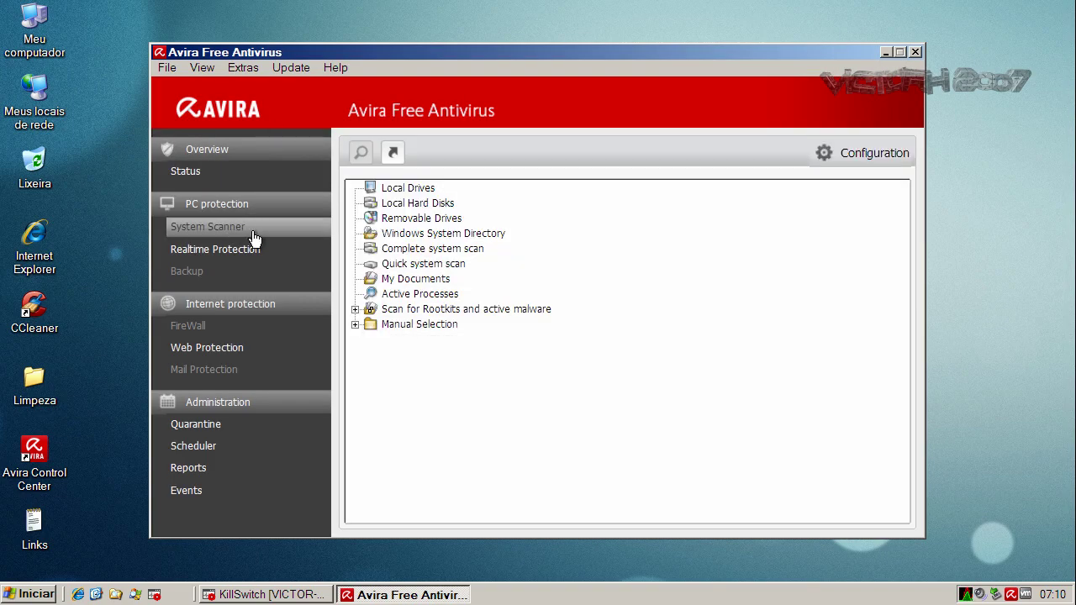
pyautogui.click(387, 251)
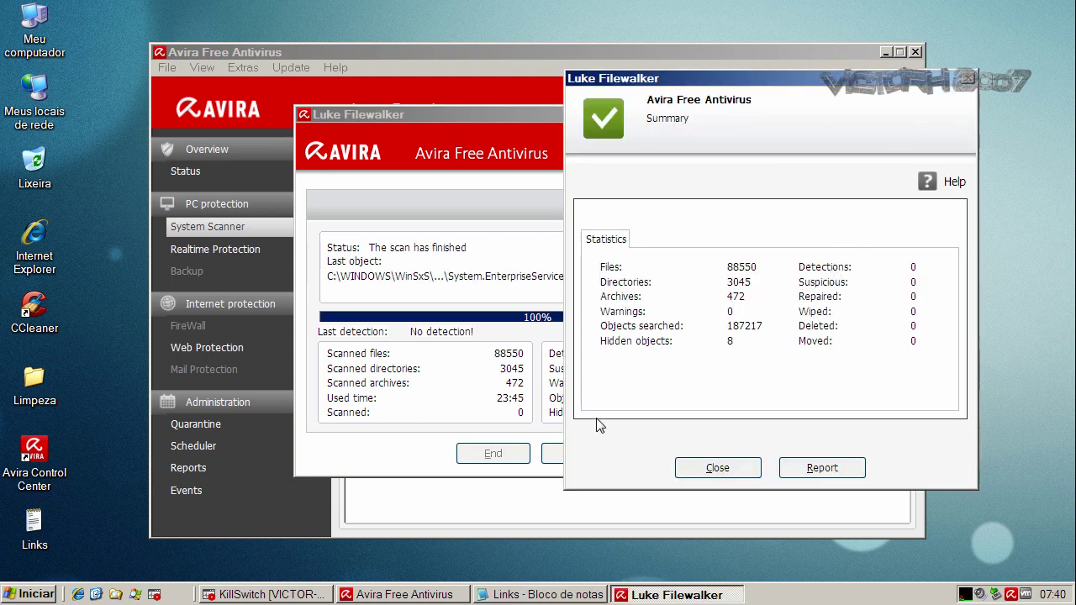
# Step: Close the Luke Filewalker scan summary, end the scanner and close Avira Free Antivirus
pyautogui.click(706, 471)
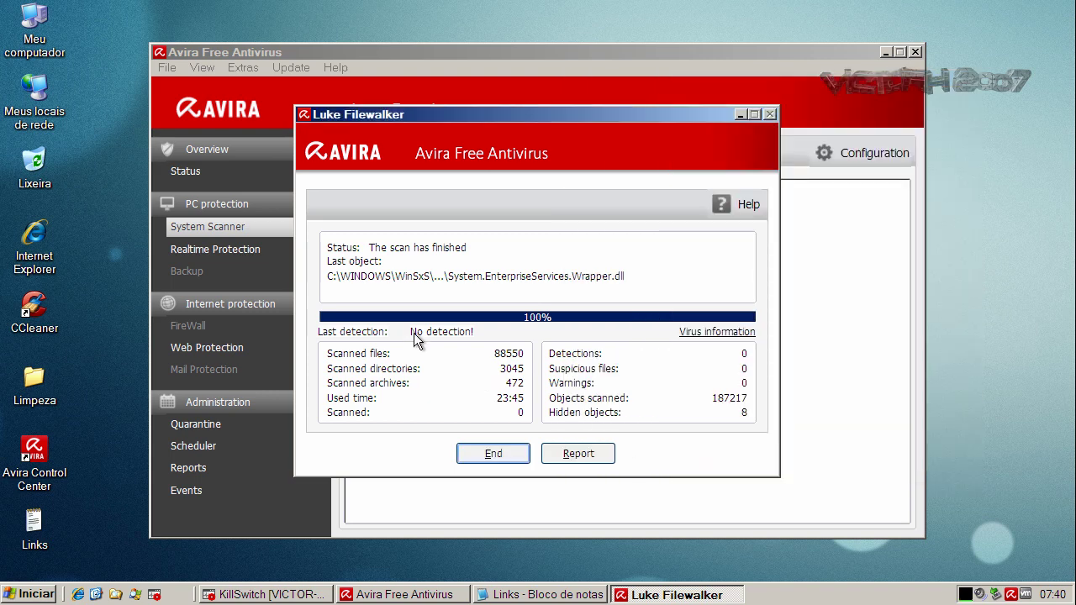
pyautogui.click(504, 458)
pyautogui.click(915, 53)
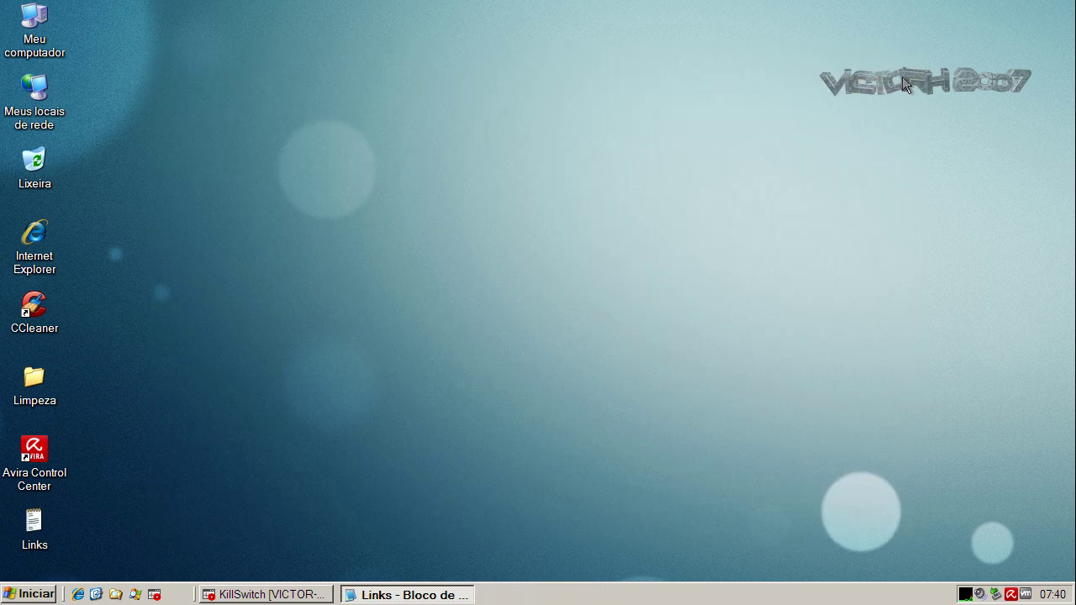
# Step: Run the CCleaner cleanup with the default checked items and close CCleaner
pyautogui.click(40, 305)
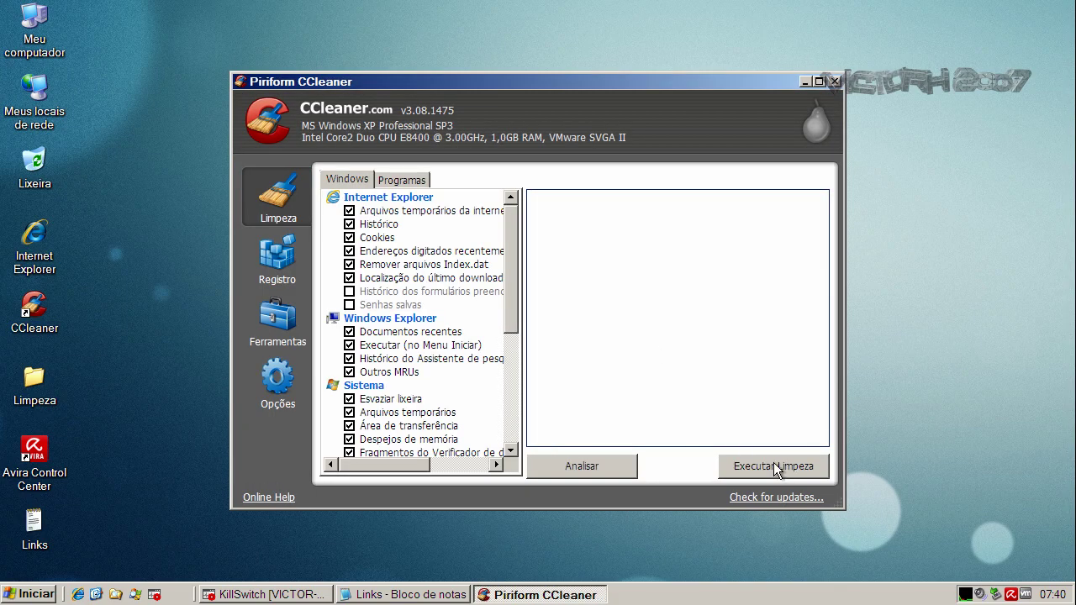
pyautogui.click(773, 467)
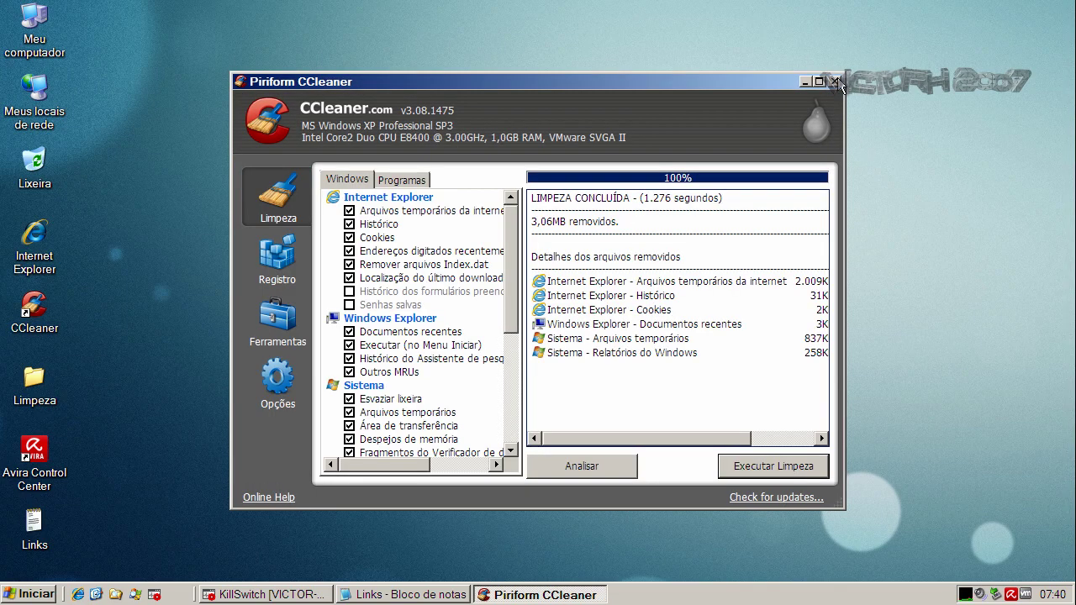
pyautogui.click(834, 82)
# Step: Restart the Windows XP virtual machine
pyautogui.click(29, 595)
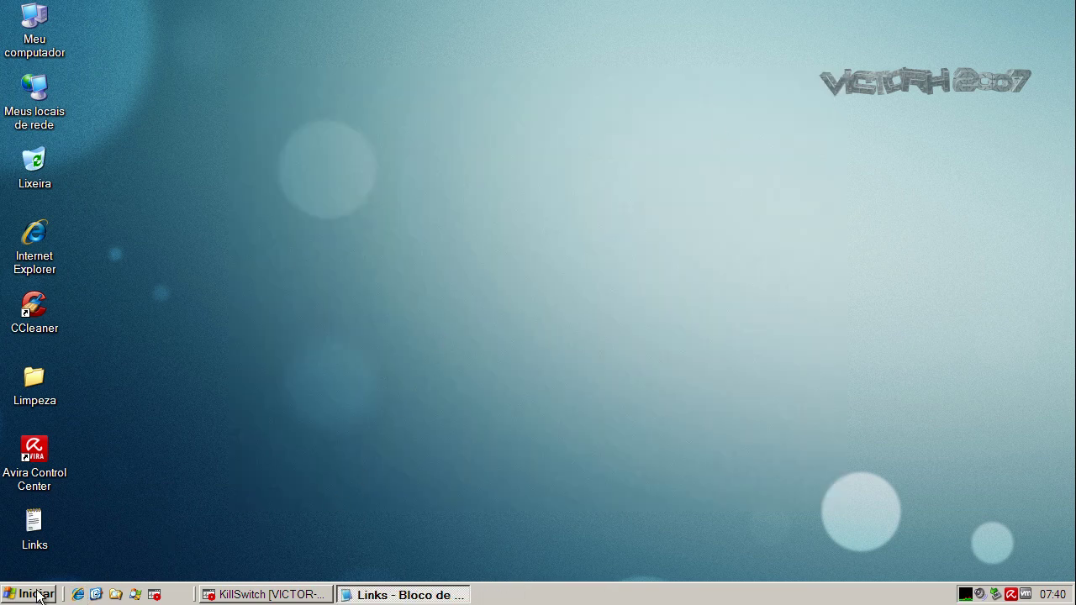
pyautogui.click(233, 569)
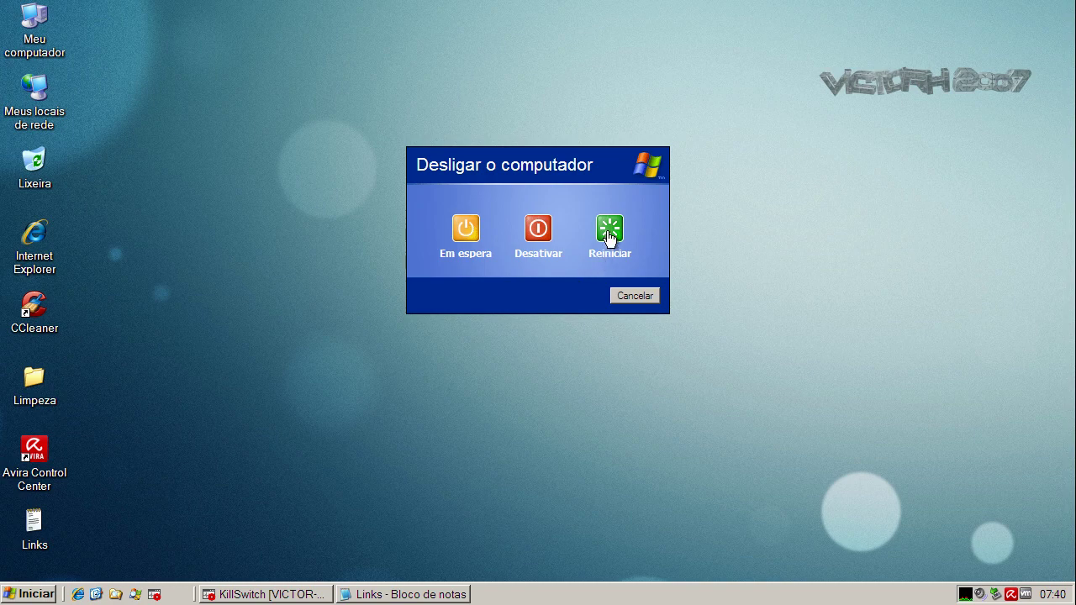
pyautogui.click(609, 231)
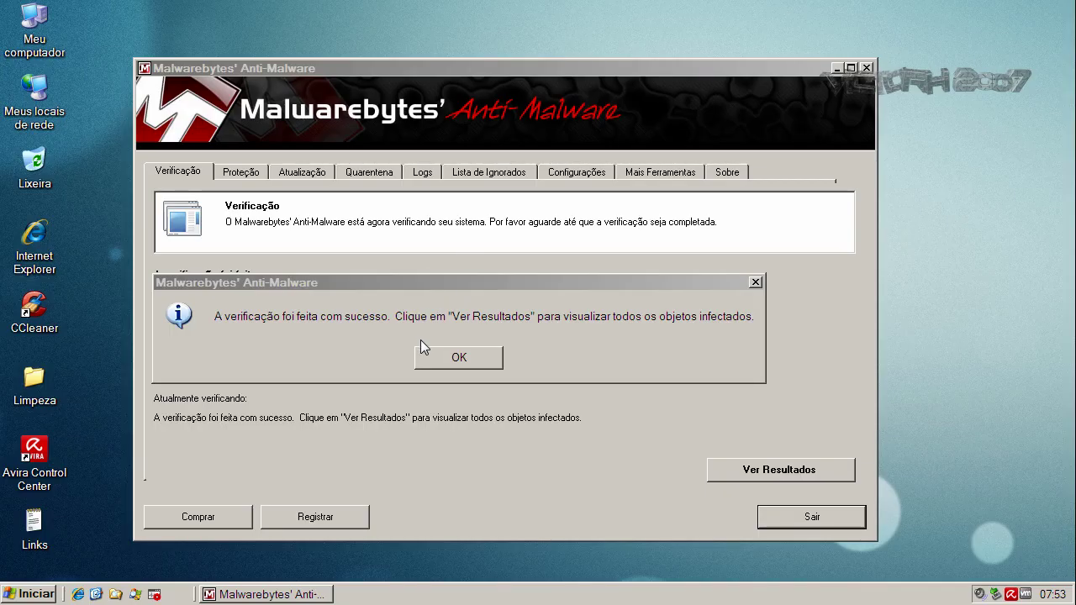
# Step: Dismiss the Malwarebytes scan-complete message, open the scan results and widen the Fabricante column
pyautogui.moveTo(385, 285); pyautogui.dragTo(389, 286)
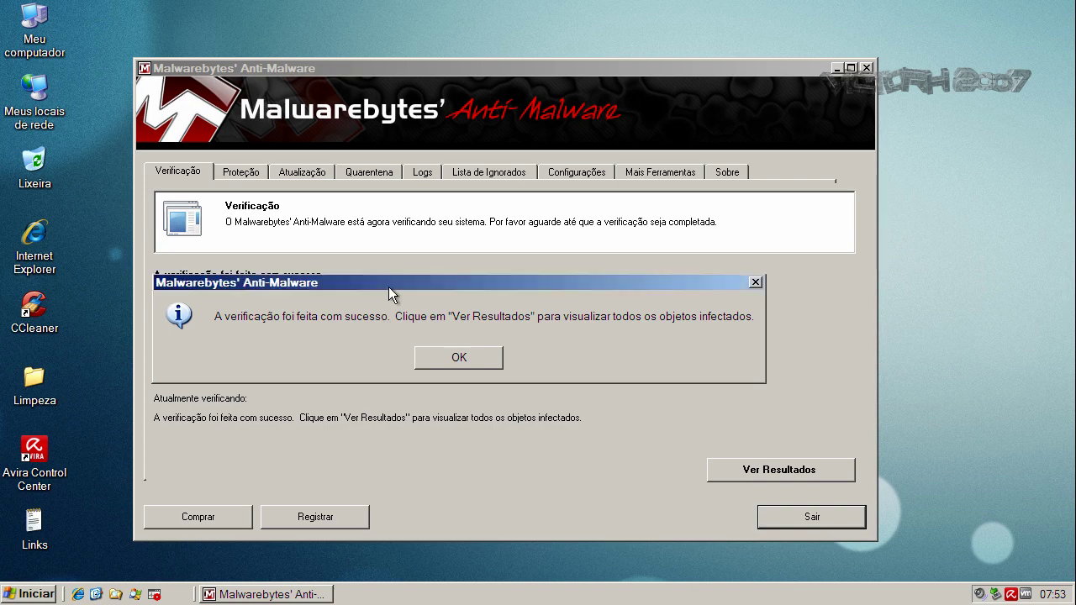
pyautogui.click(446, 360)
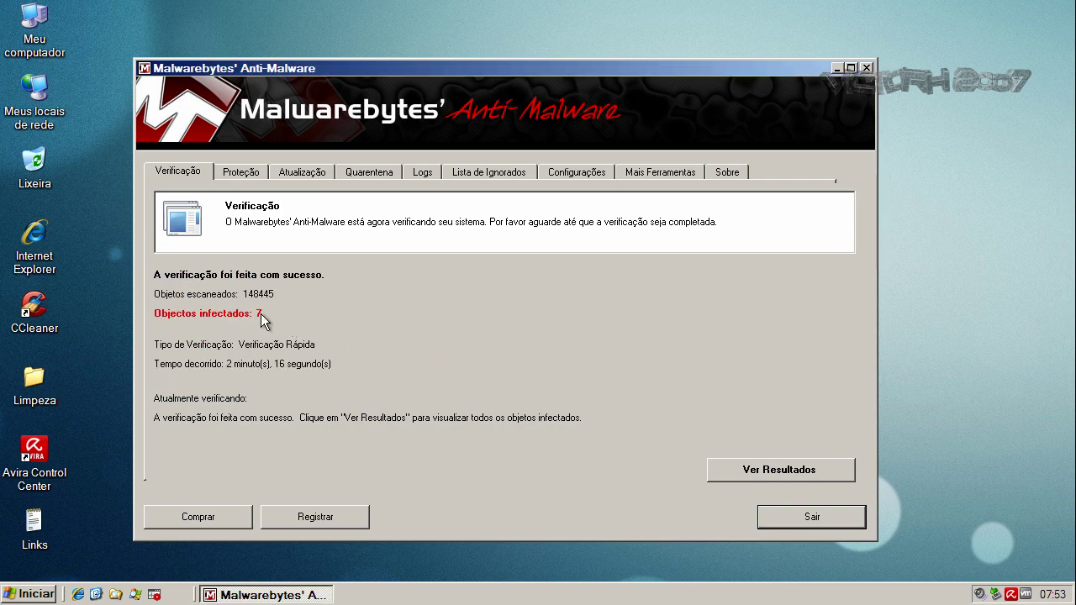
pyautogui.click(728, 470)
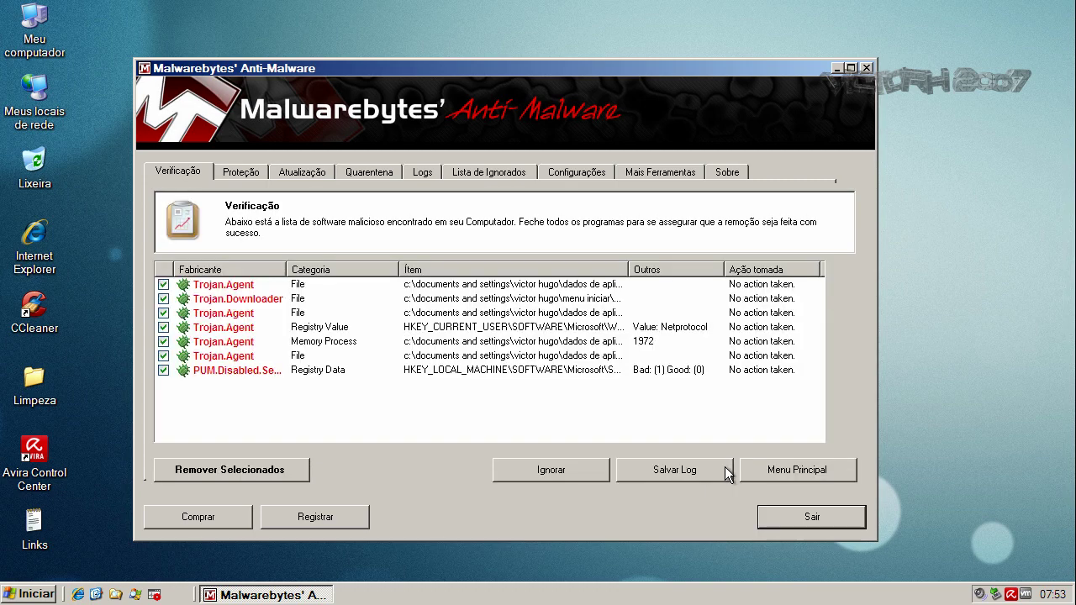
pyautogui.moveTo(286, 269); pyautogui.dragTo(350, 269)
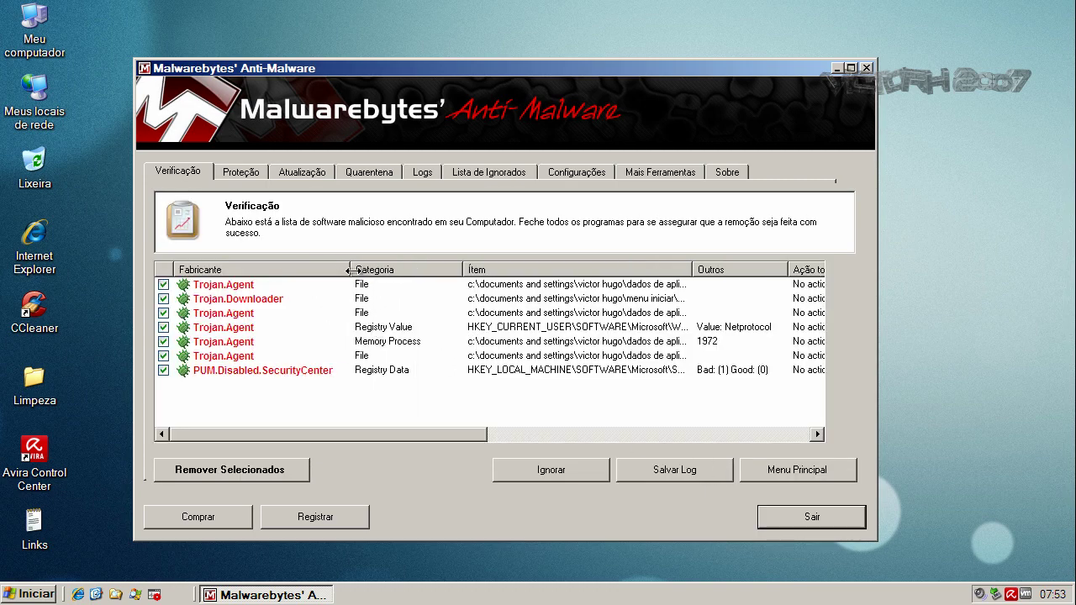
# Step: Examine the detected Trojan.Agent, Trojan.Downloader and PUM.Disabled.SecurityCenter entries in the Malwarebytes results
pyautogui.click(257, 288)
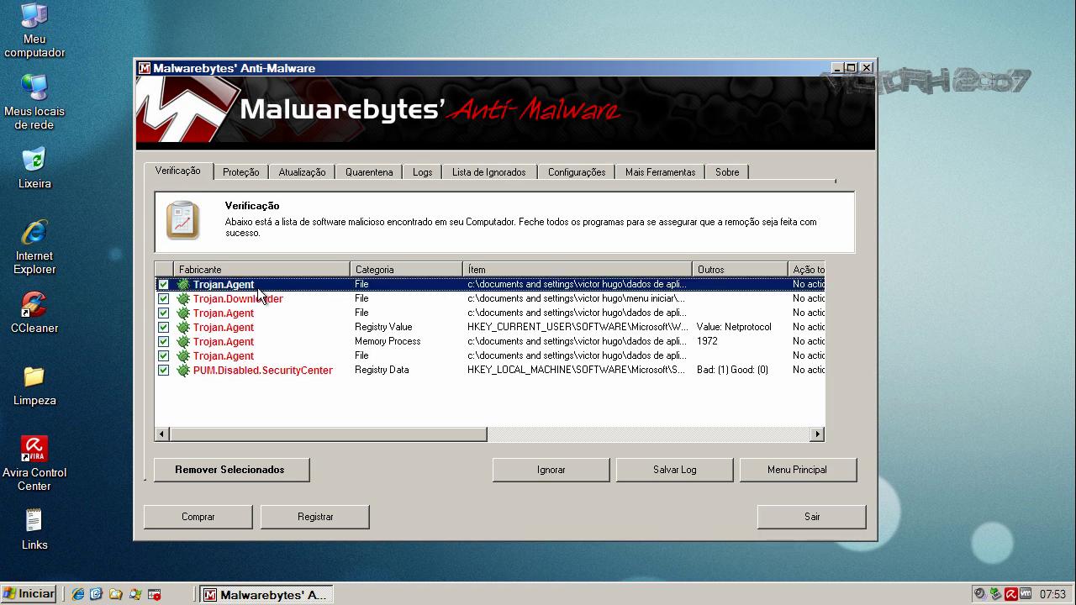
pyautogui.click(259, 300)
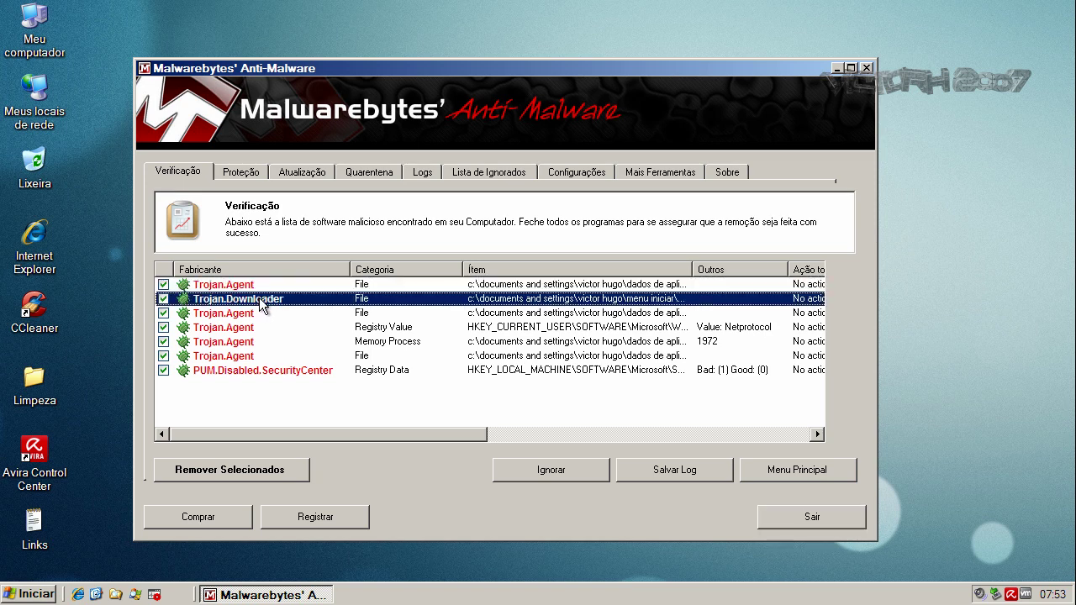
pyautogui.click(248, 315)
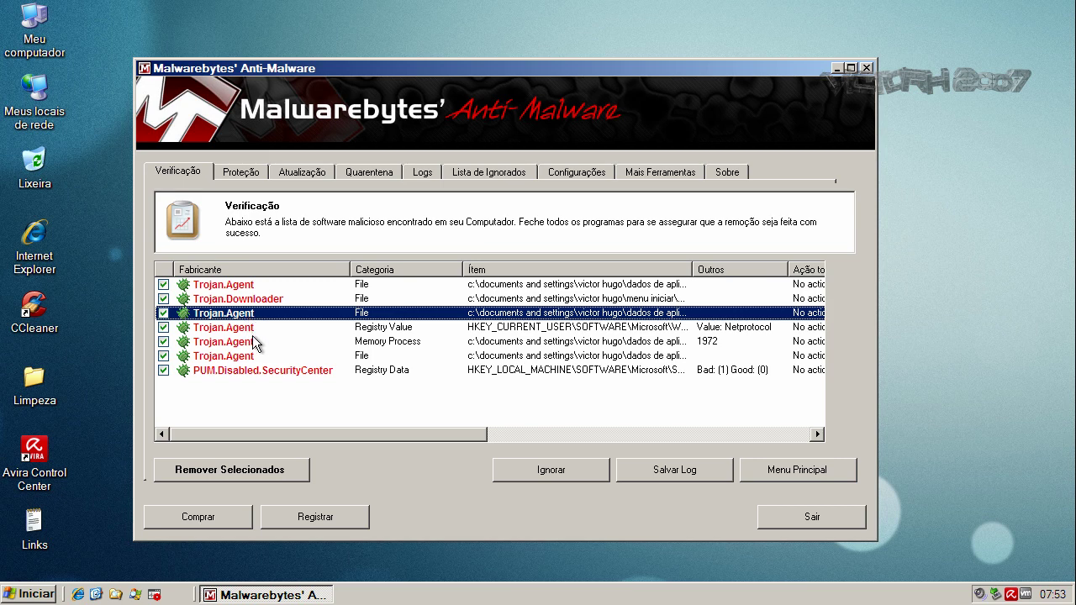
pyautogui.click(243, 344)
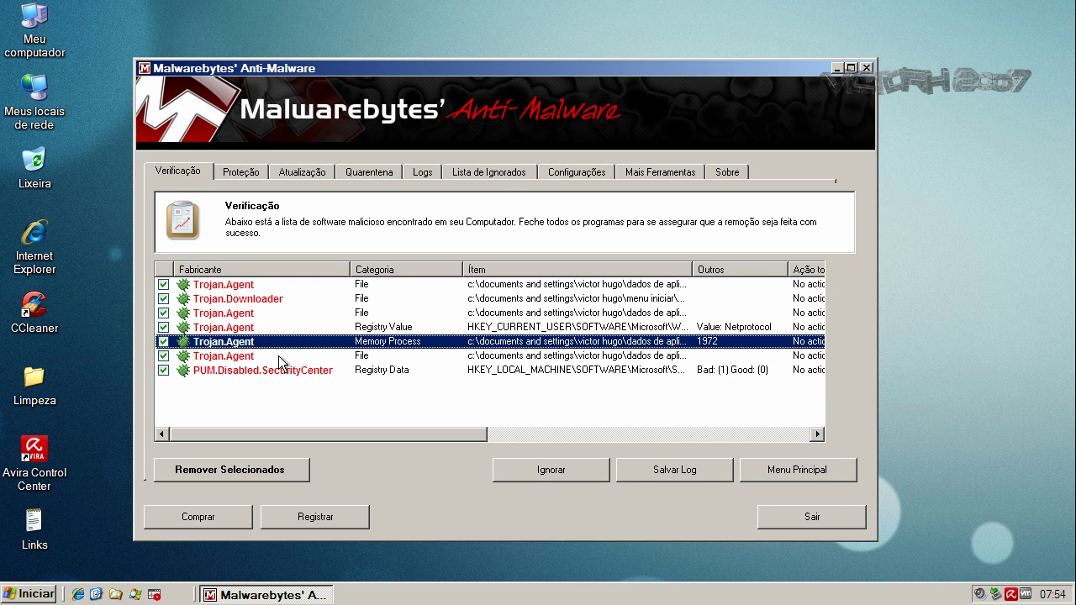
pyautogui.click(249, 356)
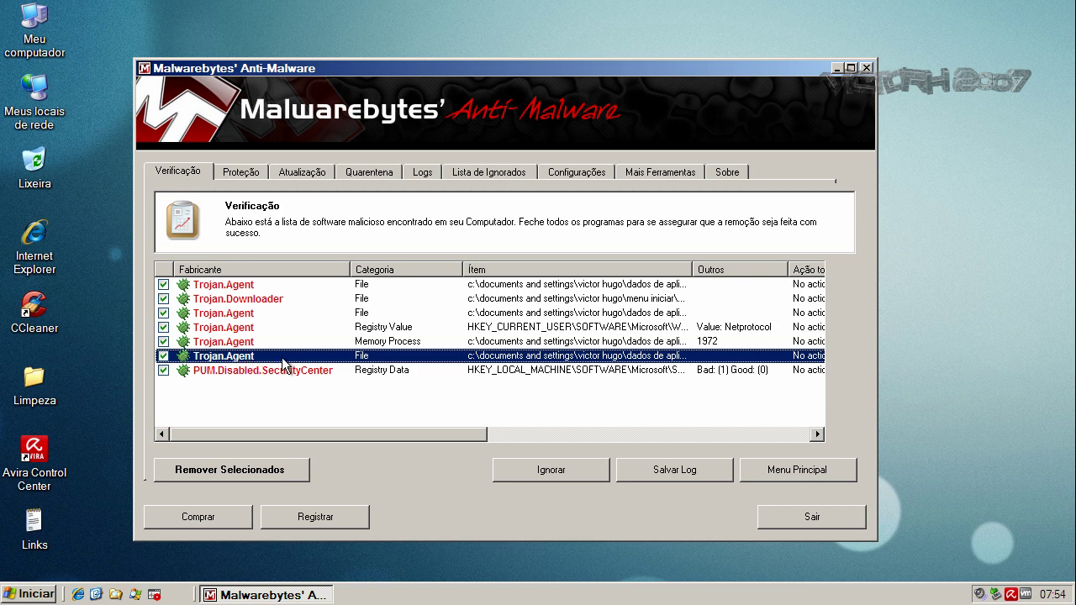
pyautogui.click(333, 371)
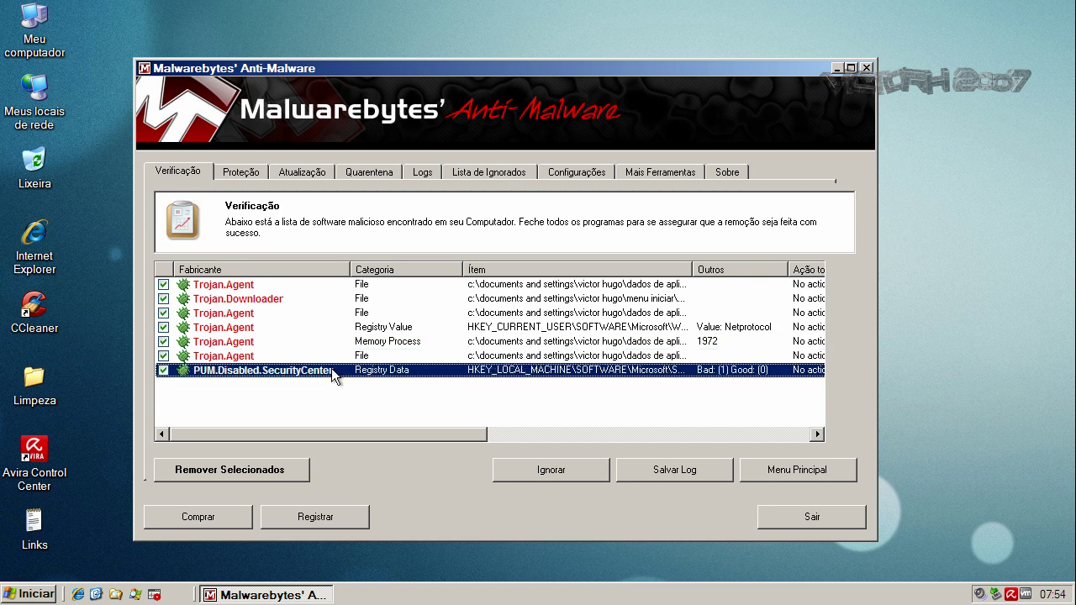
# Step: Remove all checked detections in Malwarebytes, close the log file and accept the restart to complete the removal
pyautogui.click(255, 467)
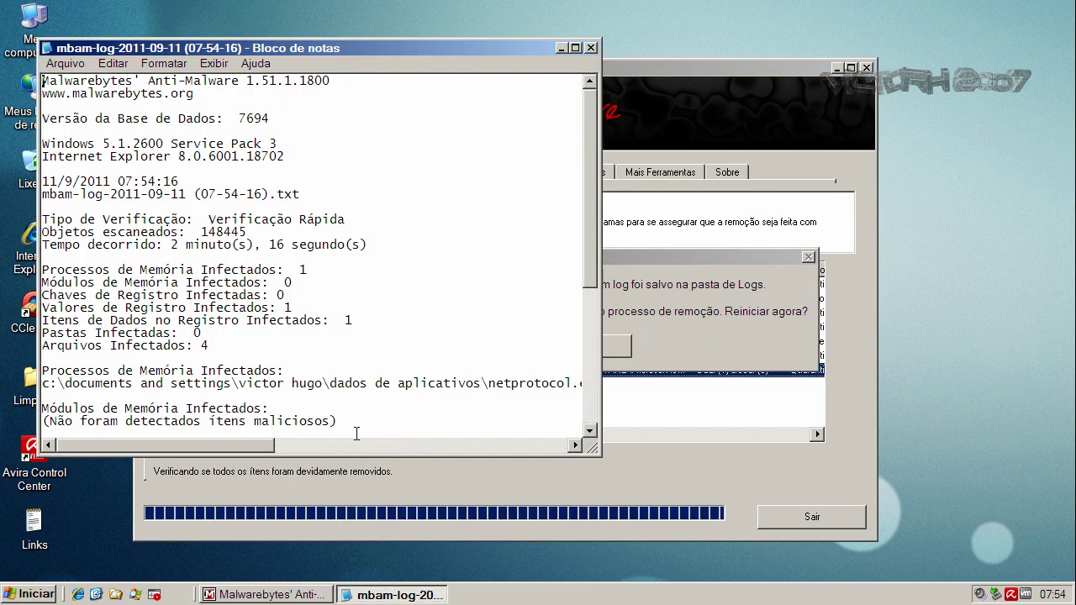
pyautogui.click(591, 48)
pyautogui.click(494, 348)
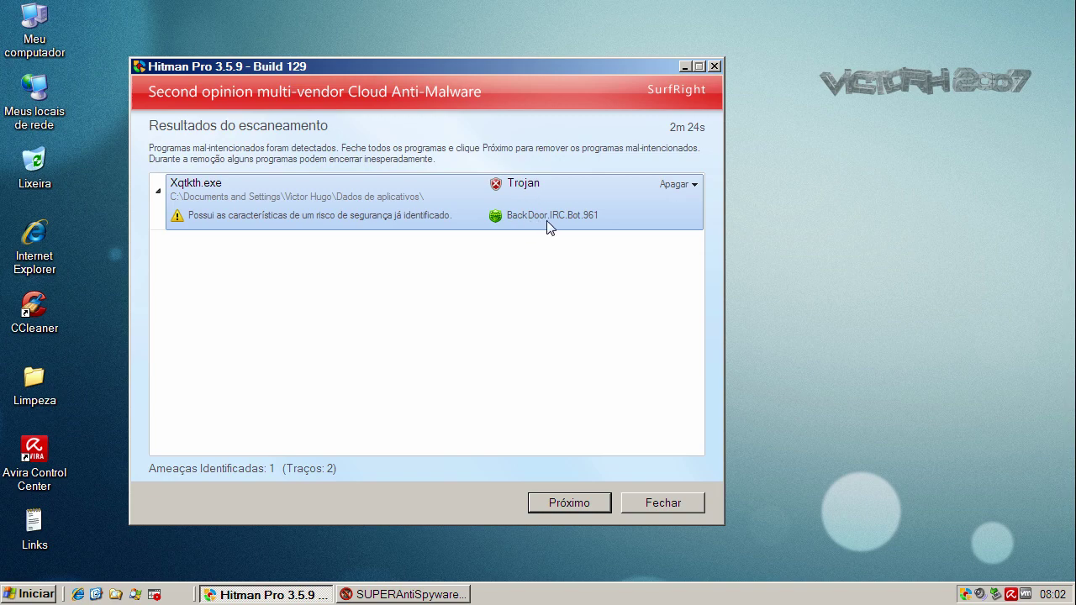
# Step: Delete the detected Xqtkth.exe trojan in Hitman Pro and restart the computer to complete the removal
pyautogui.click(578, 504)
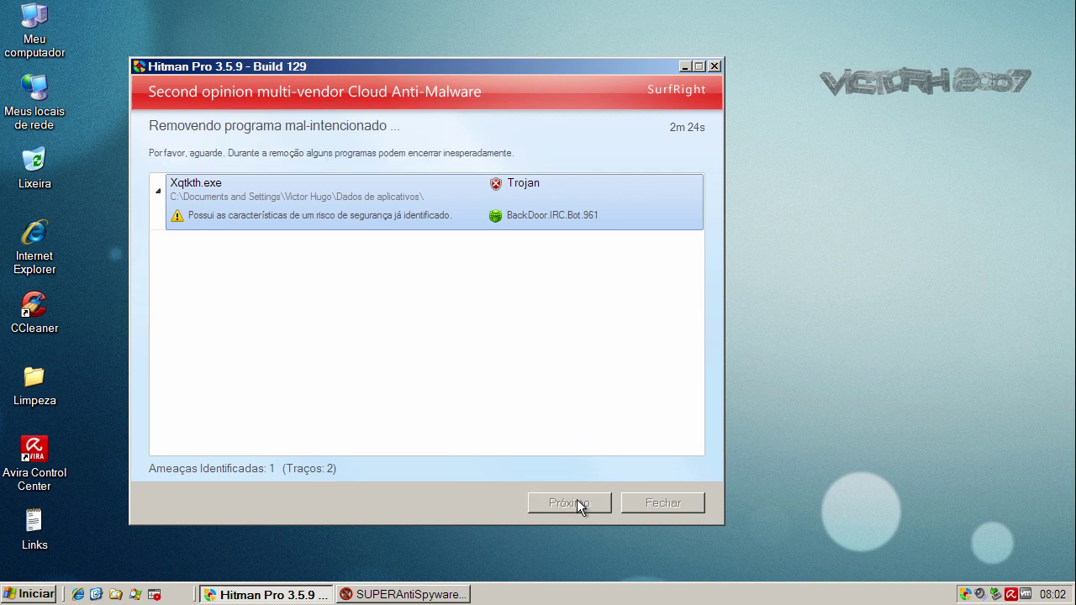
pyautogui.click(585, 503)
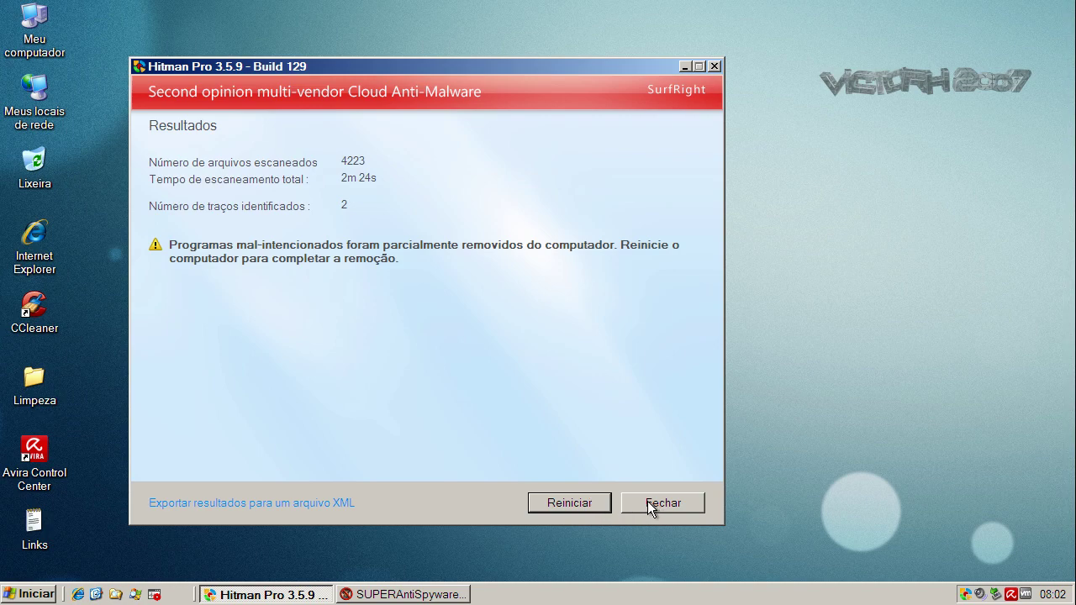
pyautogui.click(583, 506)
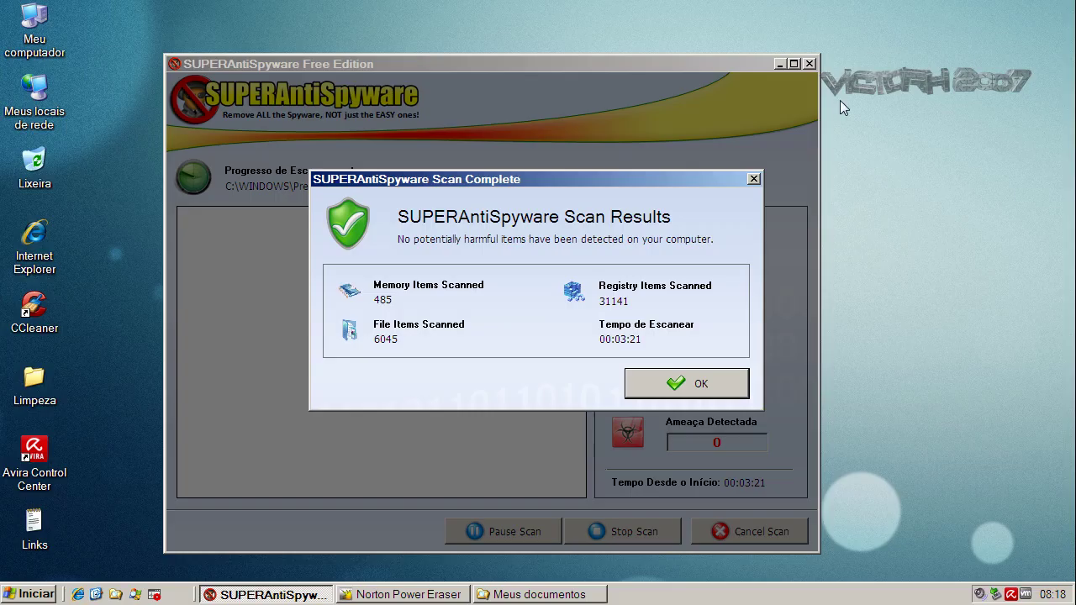
# Step: Dismiss the SUPERAntiSpyware scan results, close the program and switch to Norton Power Eraser
pyautogui.click(691, 387)
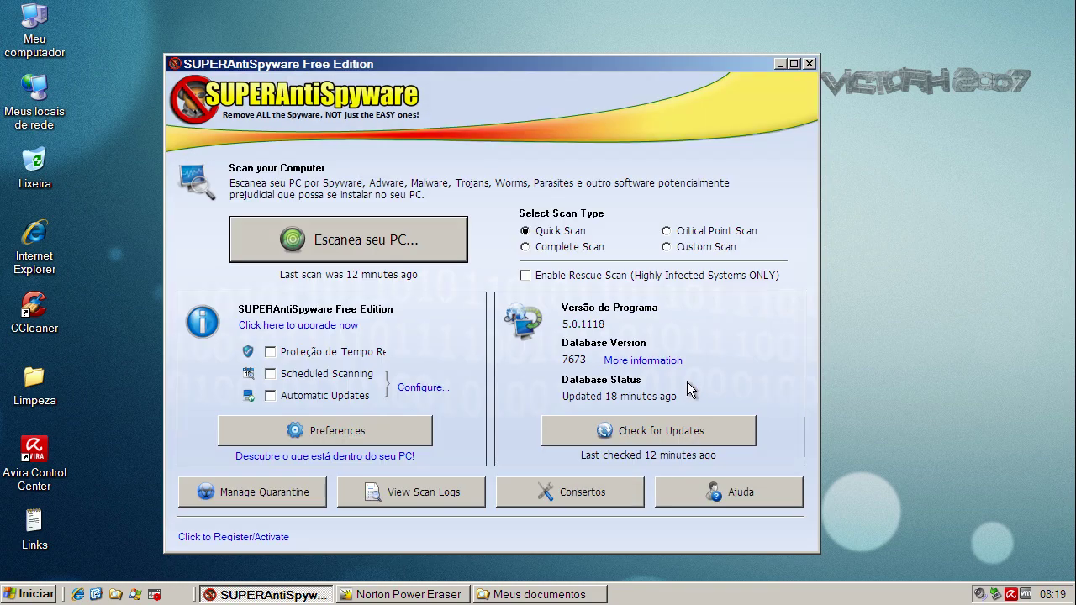
pyautogui.click(809, 64)
pyautogui.click(319, 593)
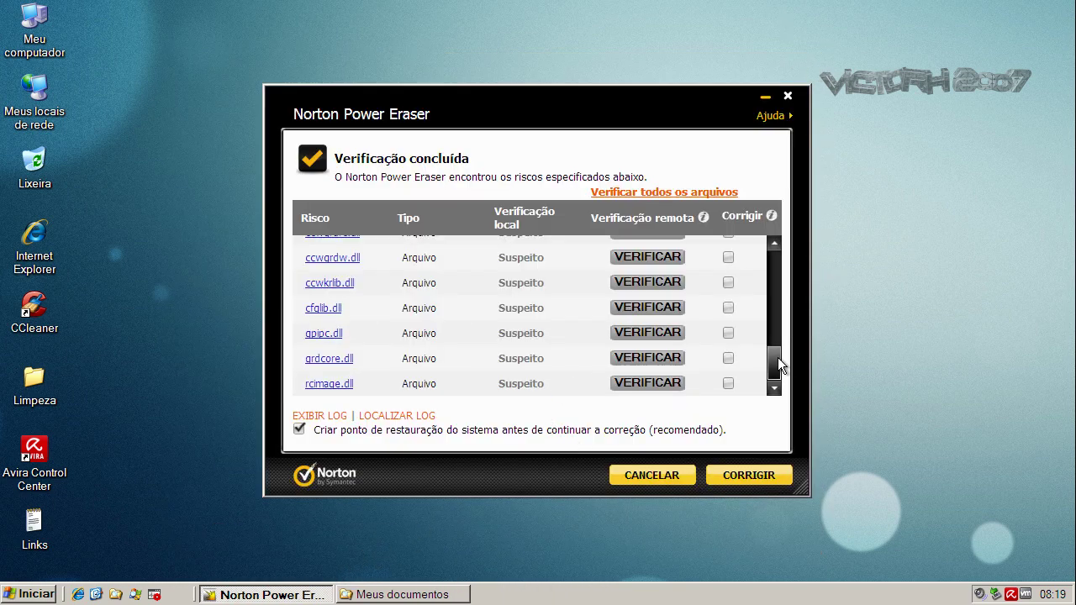
# Step: Review the detected and suspicious files listed by Norton Power Eraser, and close the program without fixing anything
pyautogui.moveTo(778, 357); pyautogui.dragTo(776, 251)
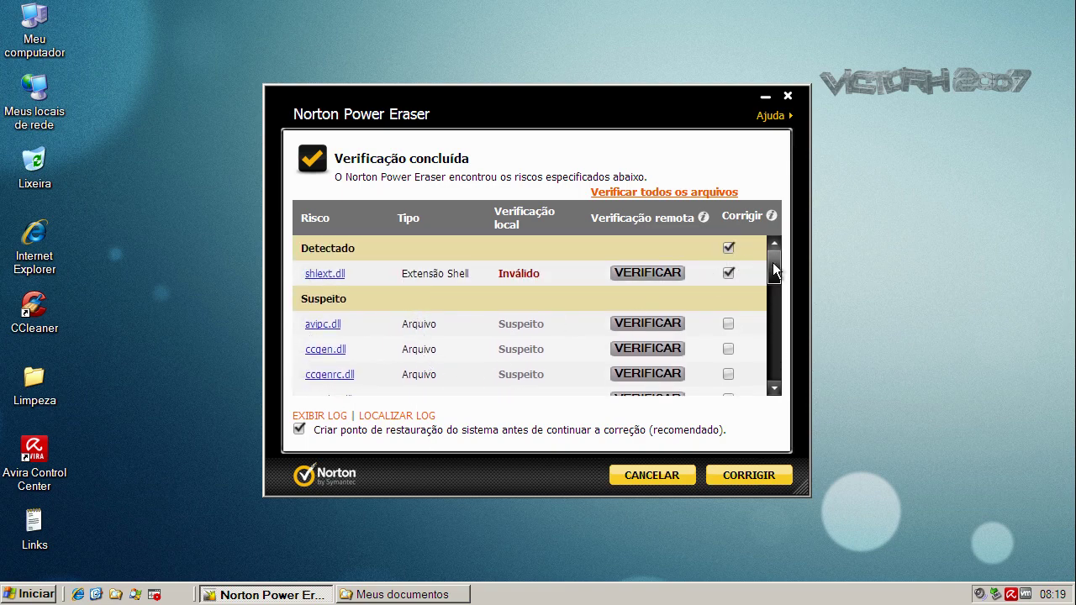
pyautogui.moveTo(774, 264); pyautogui.dragTo(761, 232)
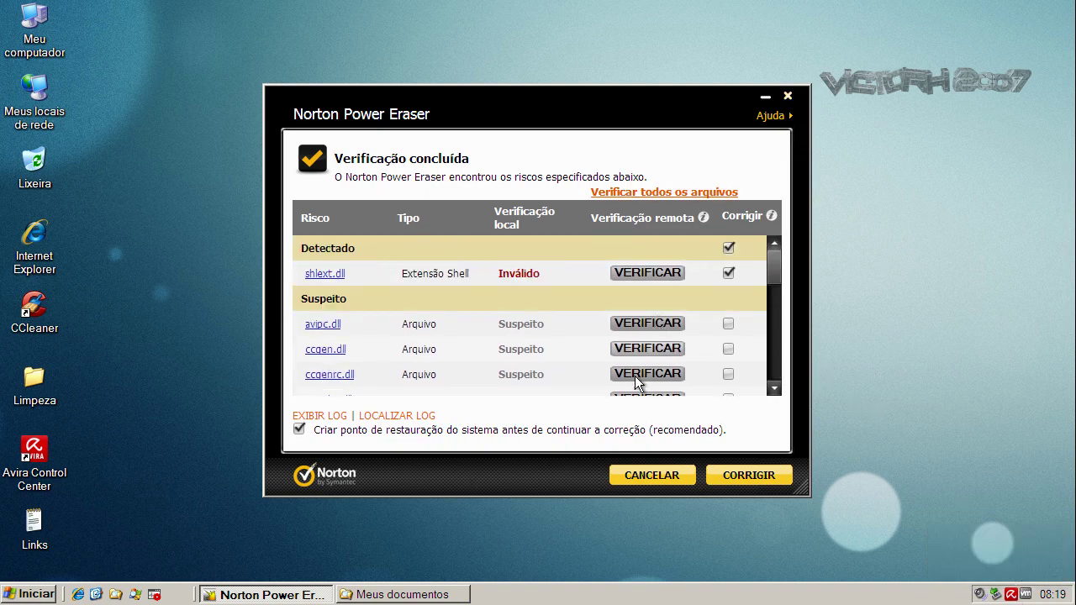
pyautogui.click(642, 477)
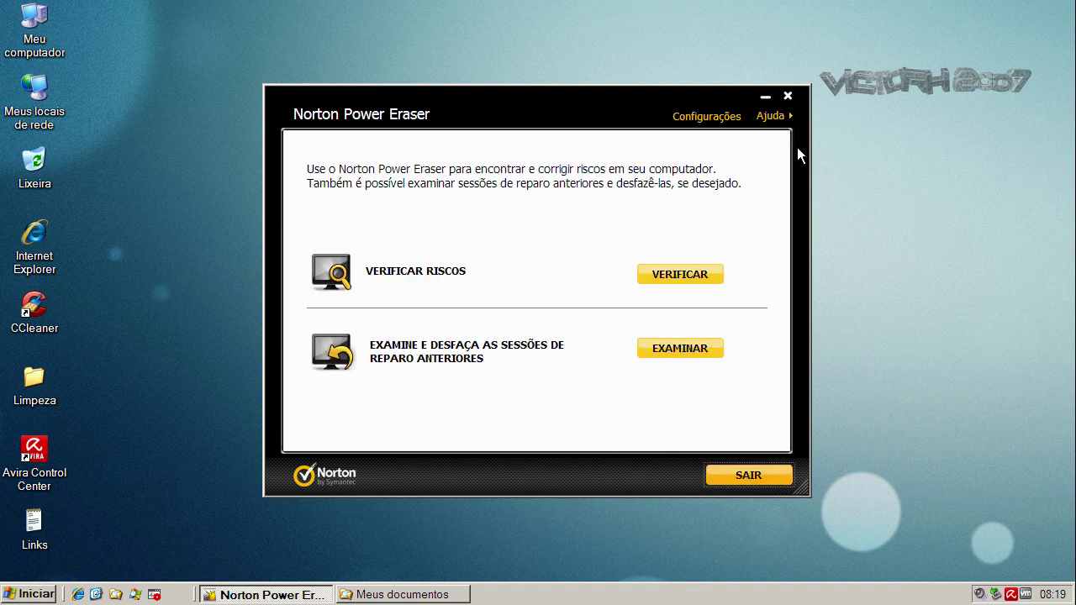
pyautogui.click(788, 98)
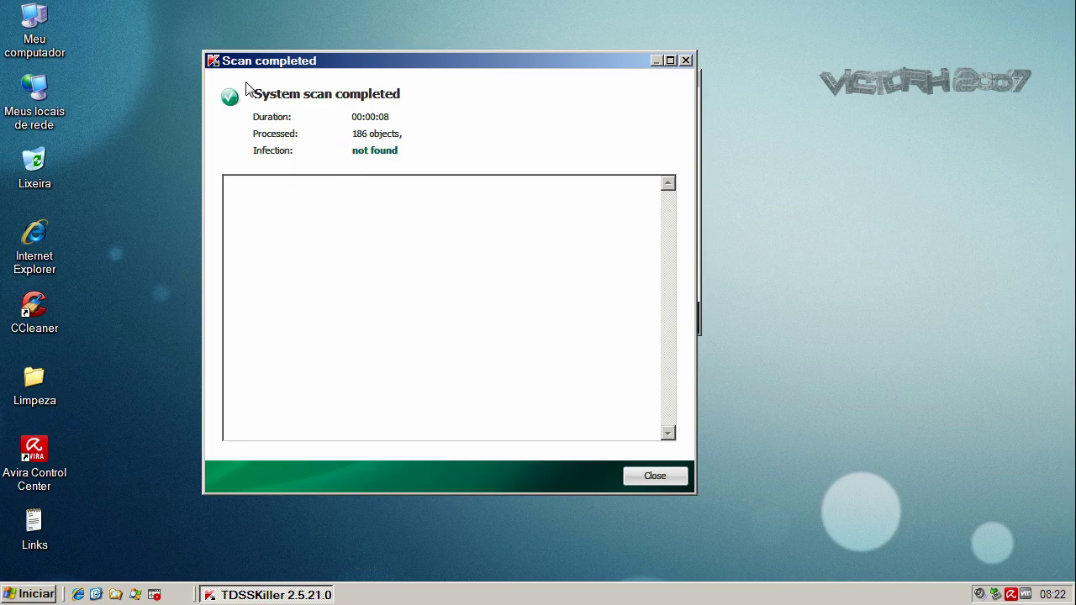
# Step: Close the completed TDSSKiller scan report and exit TDSSKiller
pyautogui.click(666, 476)
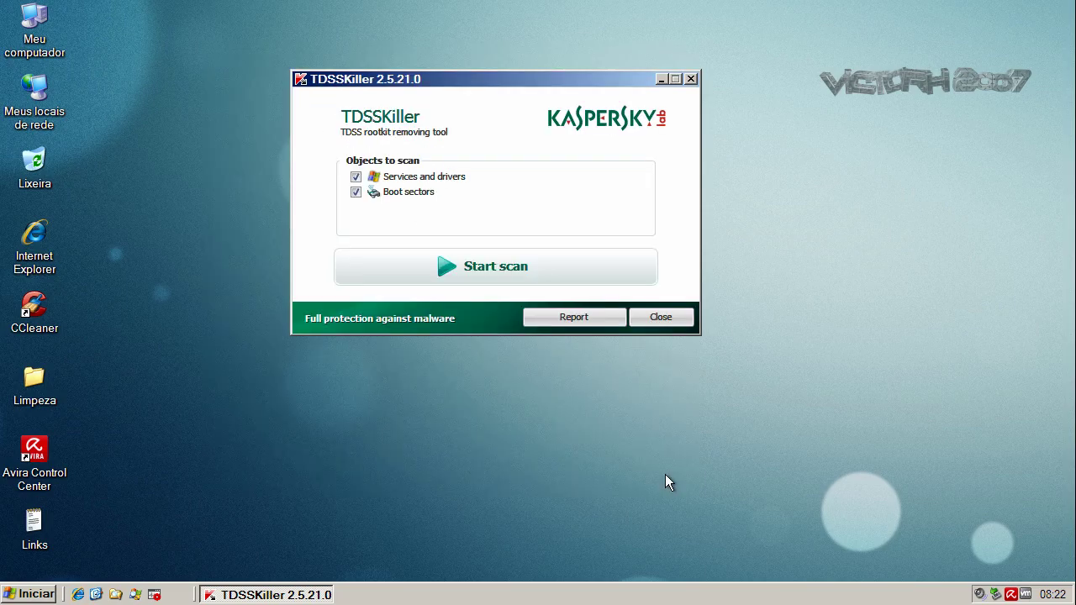
pyautogui.click(667, 318)
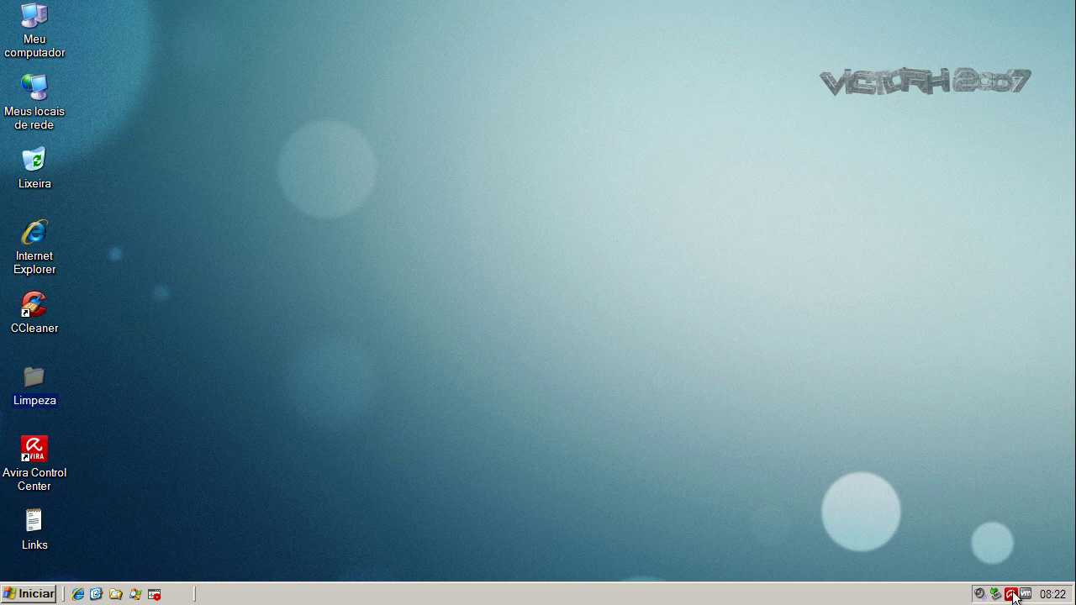
# Step: Open Avira Free Antivirus on its Status overview and shift its window slightly aside
pyautogui.rightClick(1014, 597)
pyautogui.rightClick(1012, 593)
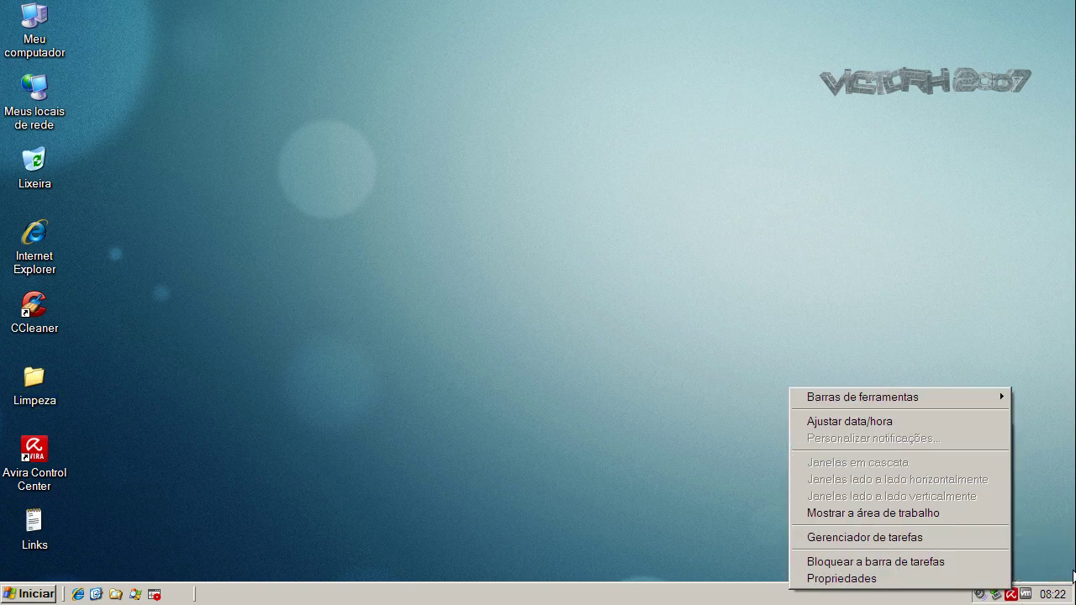
pyautogui.rightClick(1013, 595)
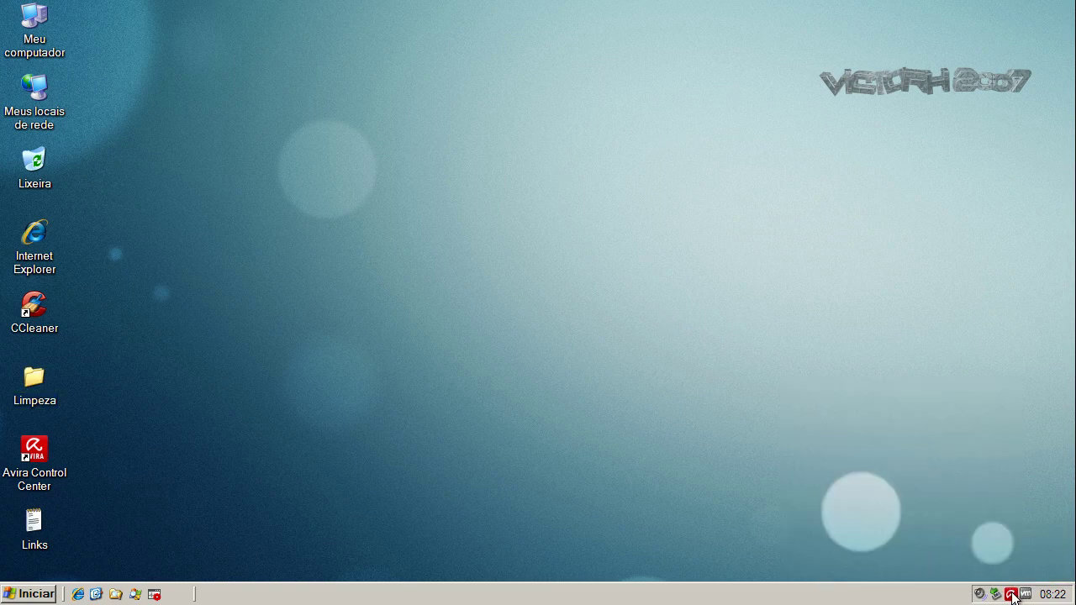
pyautogui.doubleClick(1013, 596)
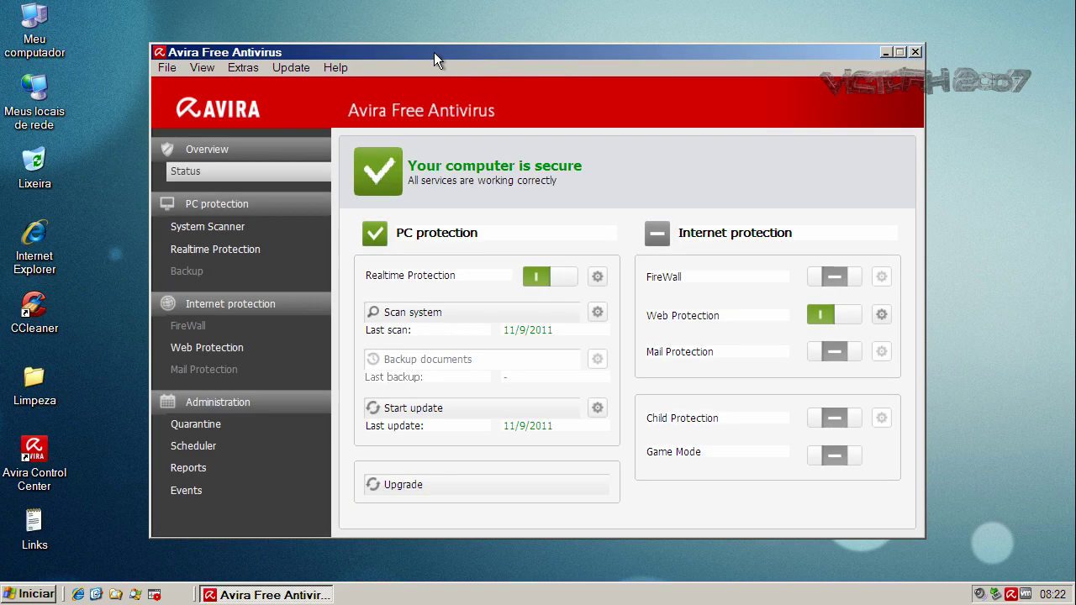
pyautogui.moveTo(434, 52); pyautogui.dragTo(408, 50)
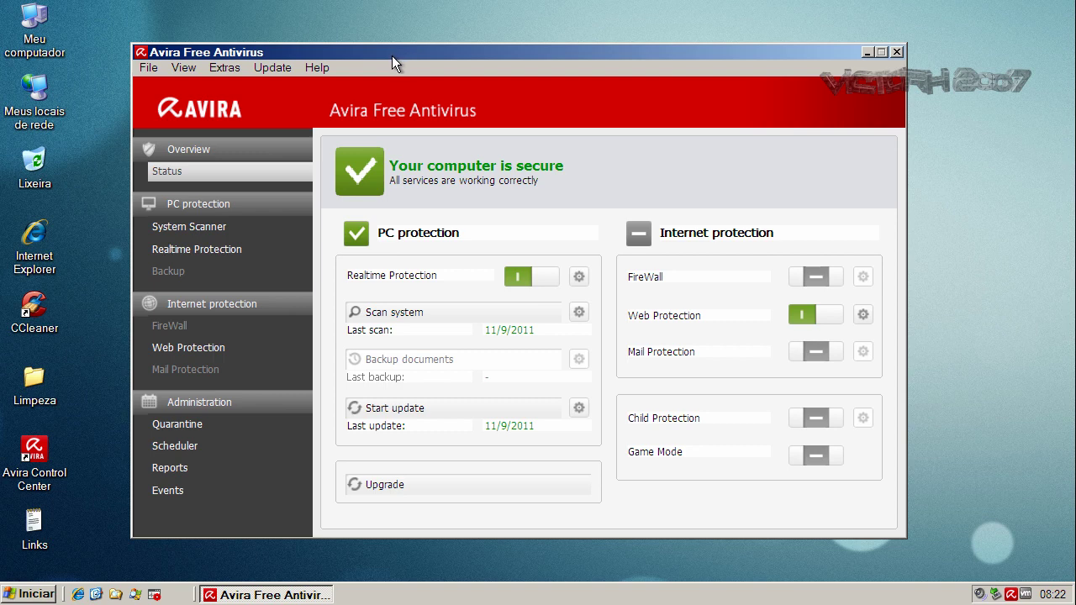